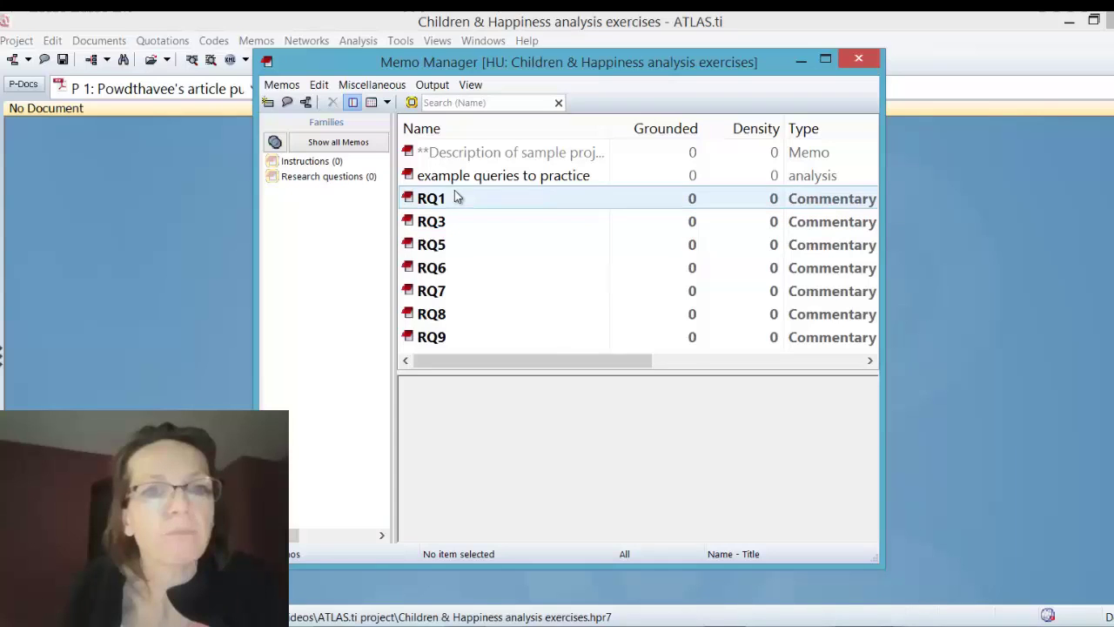
# Correct 'od' to 'do' in the RQ1 memo so it reads 'If so how do they define it?' and accept
pyautogui.click(451, 197)
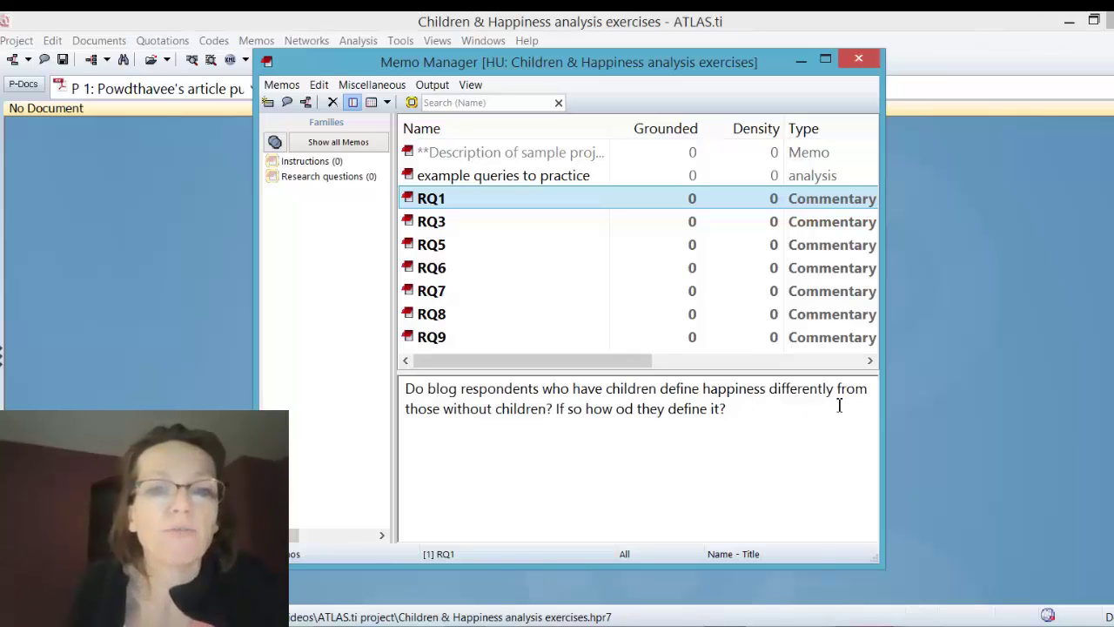
pyautogui.click(636, 409)
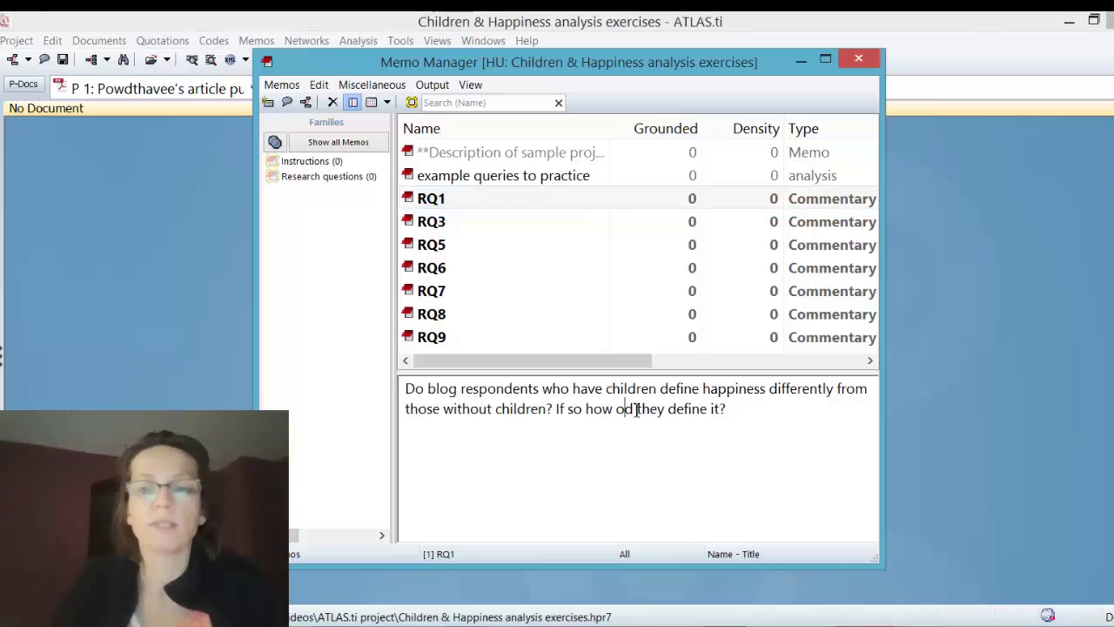
pyautogui.press('BackSpace')
pyautogui.press('BackSpace')
pyautogui.write('d ')
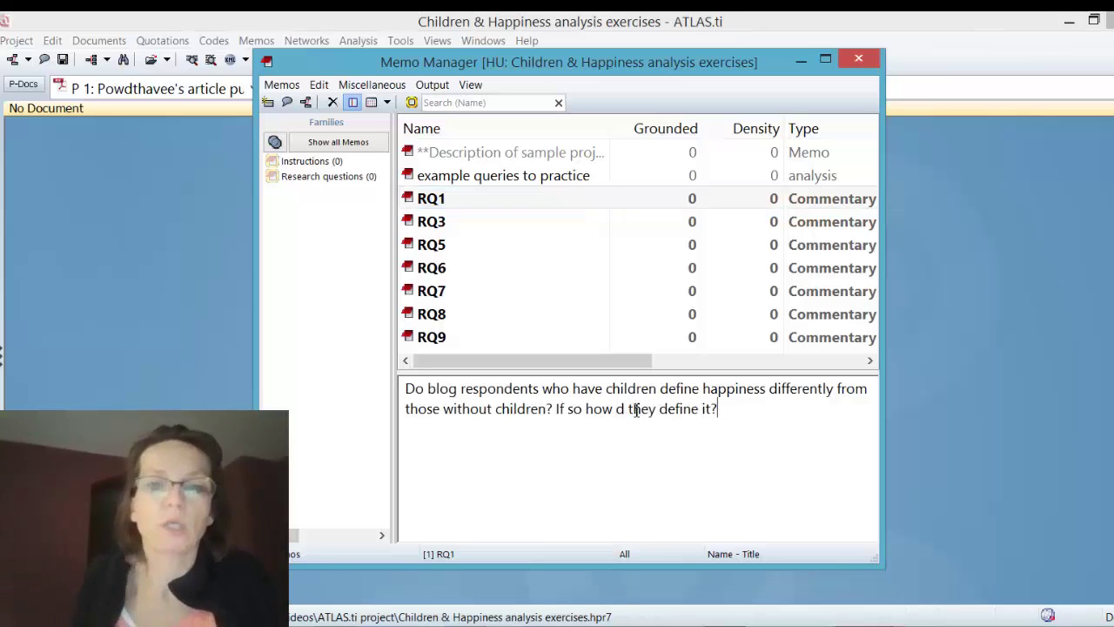
pyautogui.write('o')
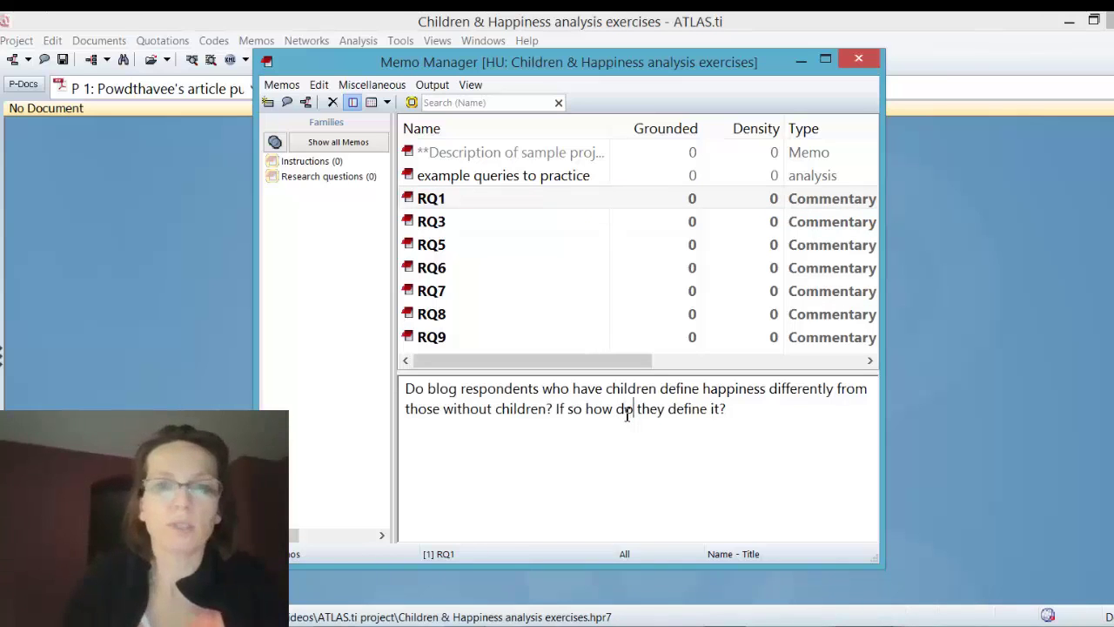
pyautogui.rightClick(641, 451)
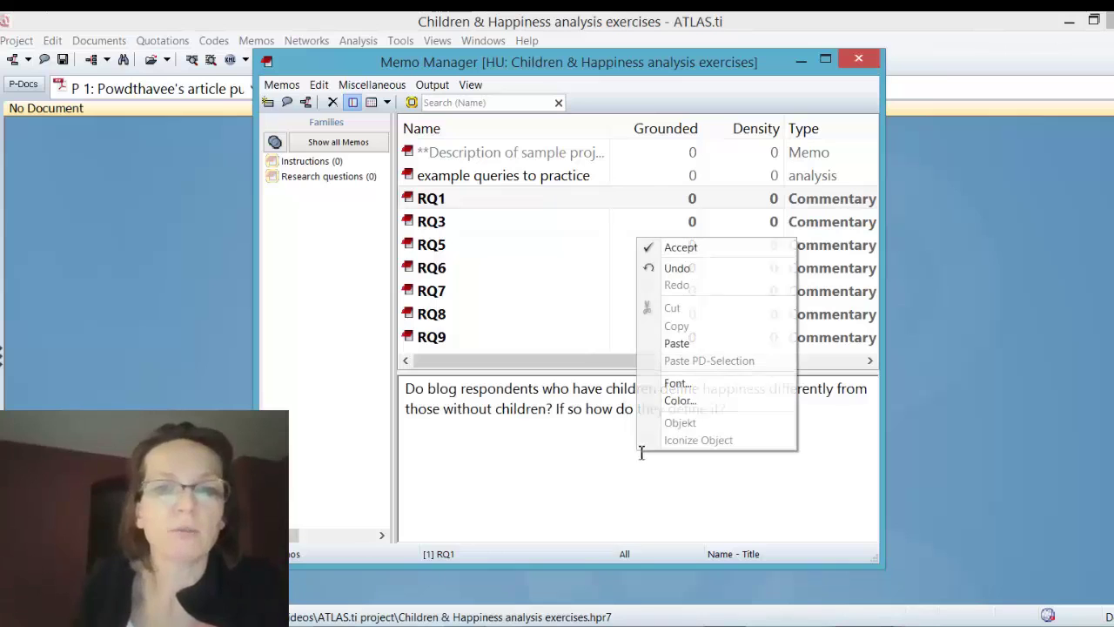
pyautogui.click(709, 250)
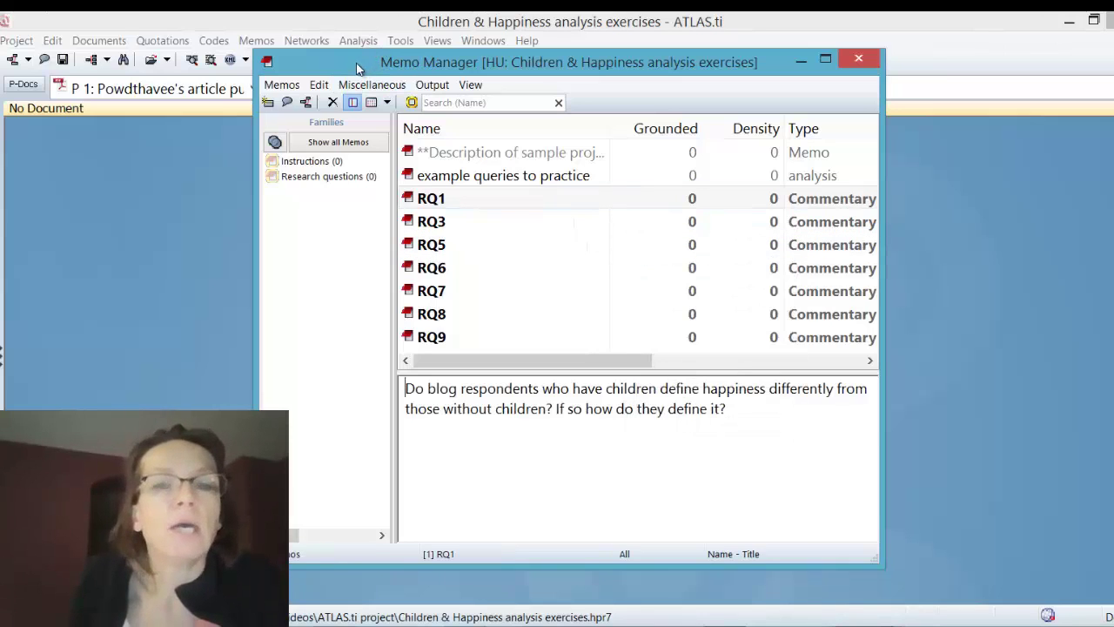
# Minimize the Memo Manager and open P 3, Belkin's parenting blog, then P 5, the NY magazin blog
pyautogui.click(802, 60)
pyautogui.click(254, 88)
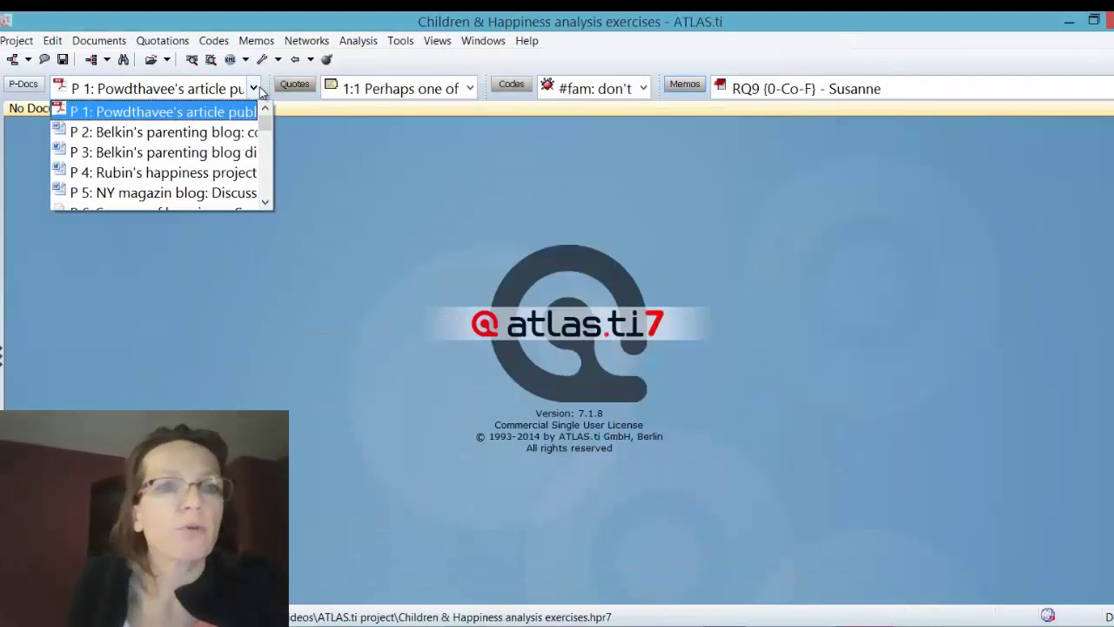
pyautogui.click(109, 153)
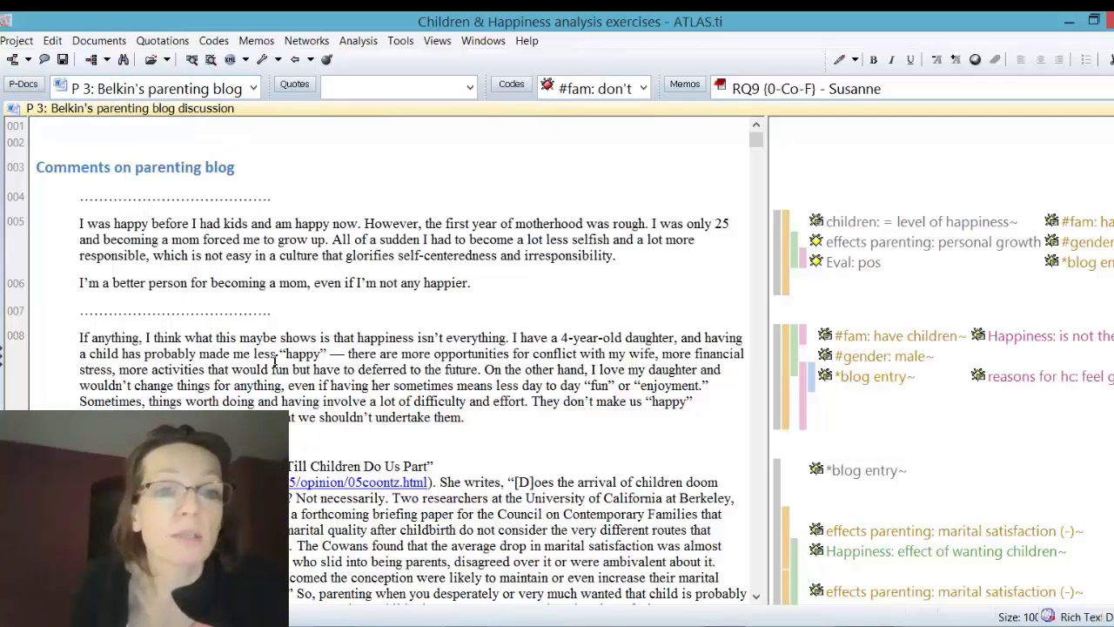
pyautogui.click(252, 88)
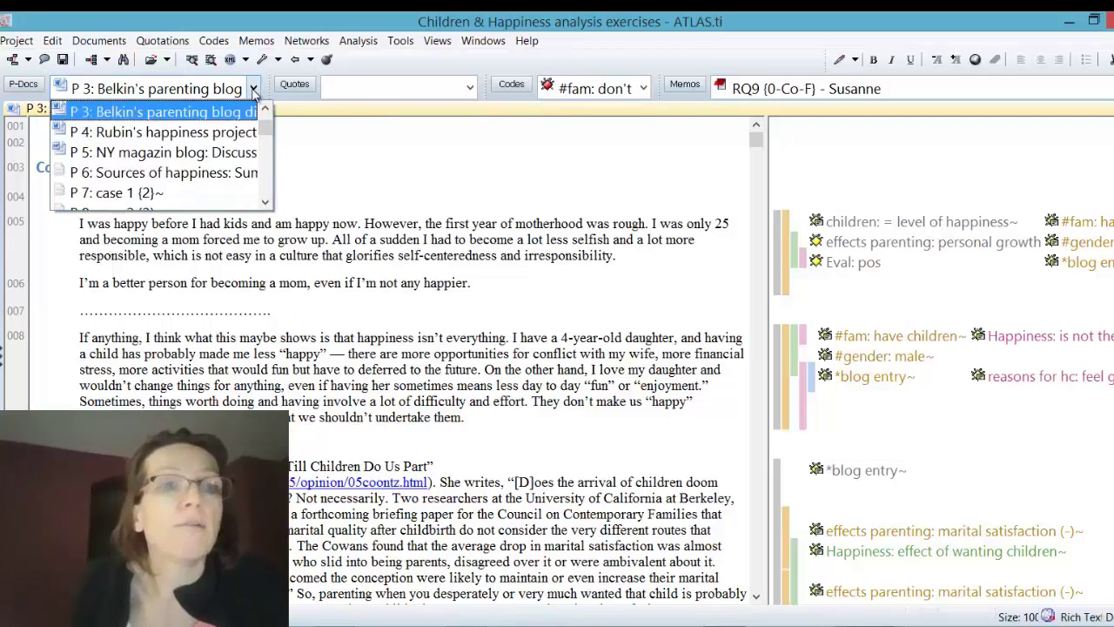
pyautogui.click(129, 152)
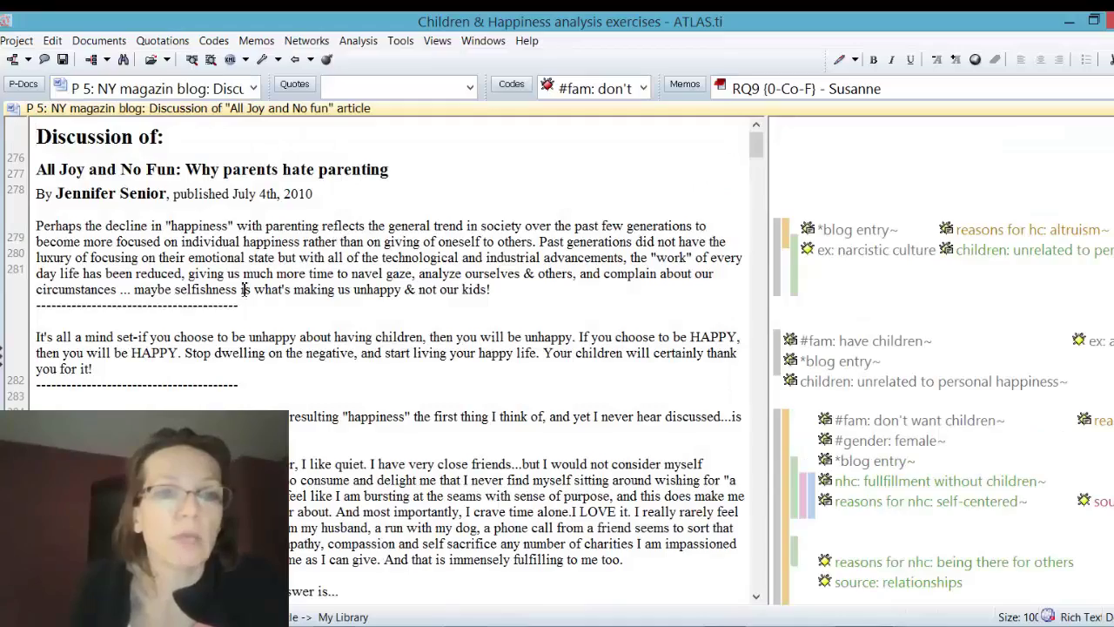
# Widen the code margin and highlight the quotations coded '#fam: have children' and '#fam: don't want children'
pyautogui.scroll(-1, 309, 442)
pyautogui.scroll(-12, 309, 442)
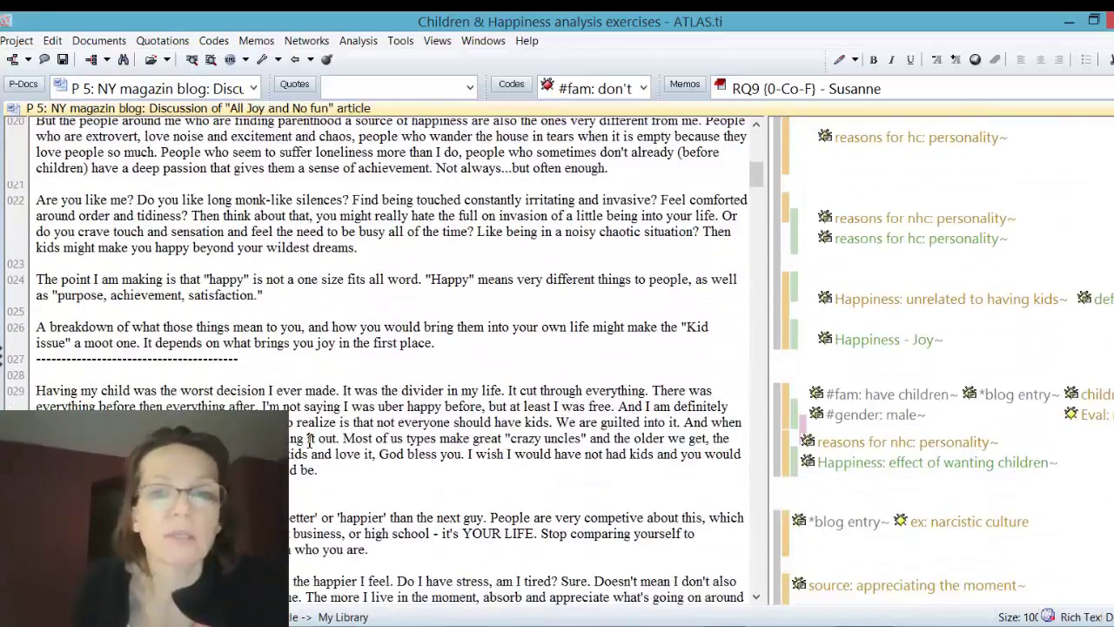
pyautogui.scroll(-8, 309, 442)
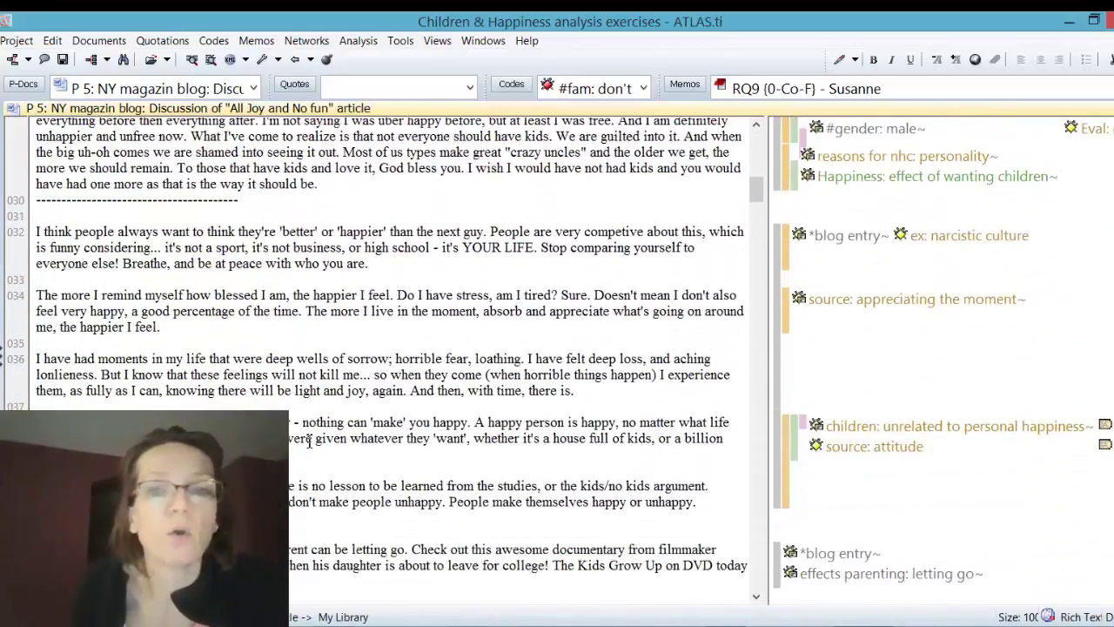
pyautogui.scroll(-2, 310, 442)
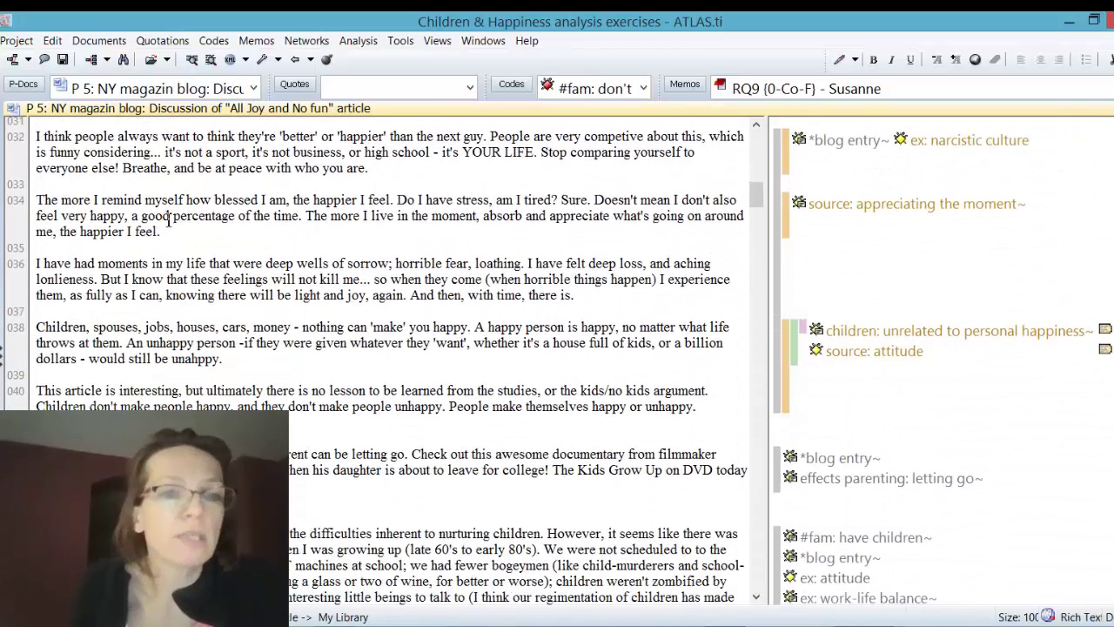
pyautogui.scroll(-3, 221, 394)
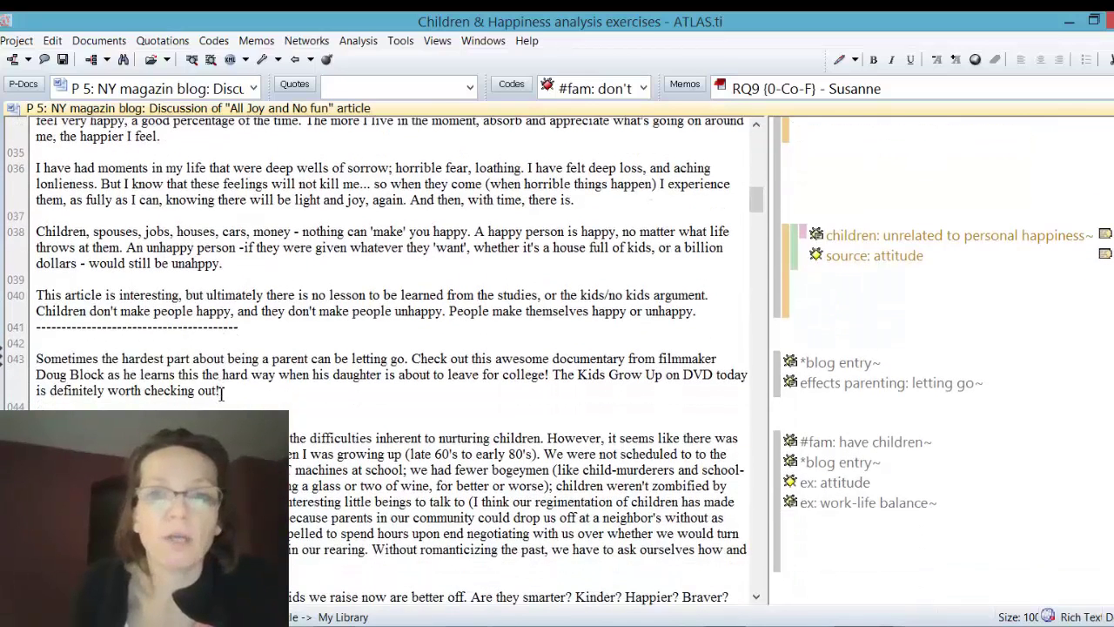
pyautogui.moveTo(766, 335); pyautogui.dragTo(548, 323)
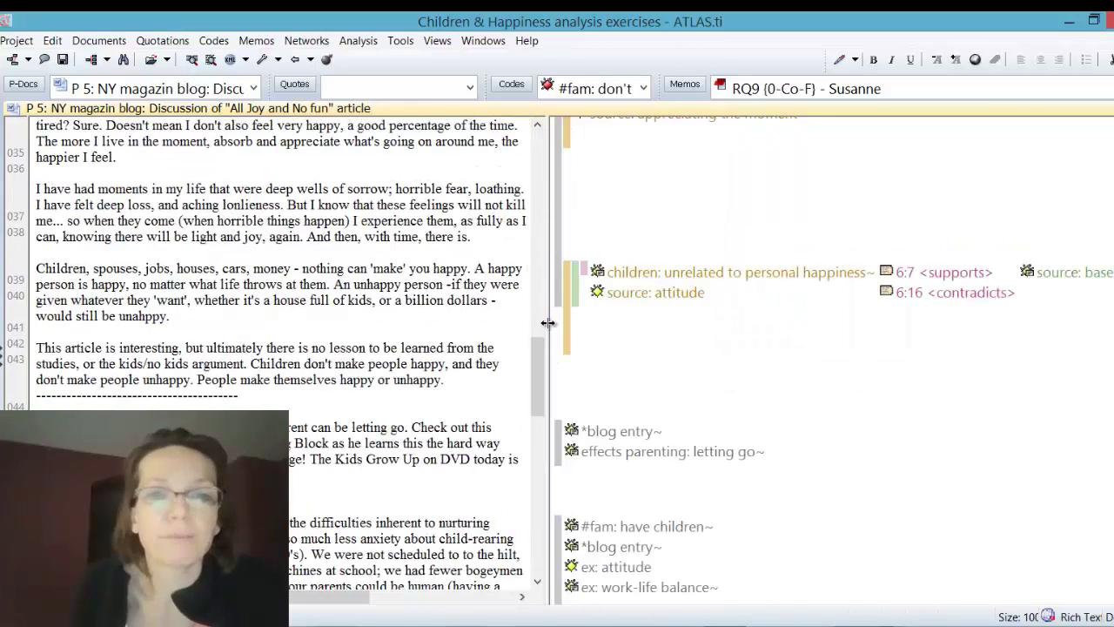
pyautogui.click(636, 528)
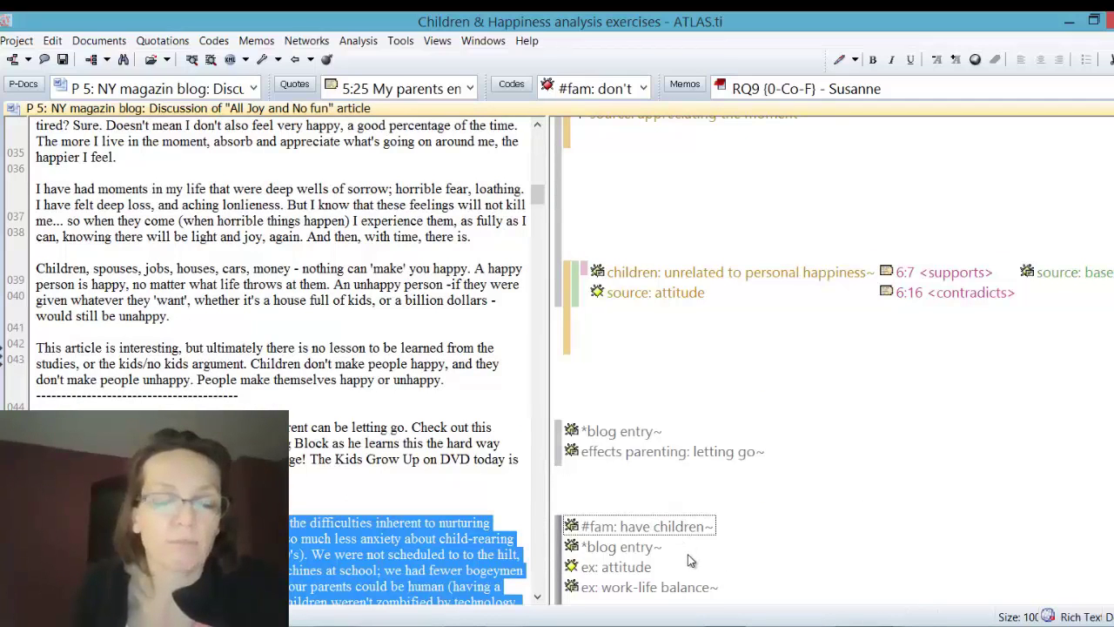
pyautogui.scroll(-9, 690, 561)
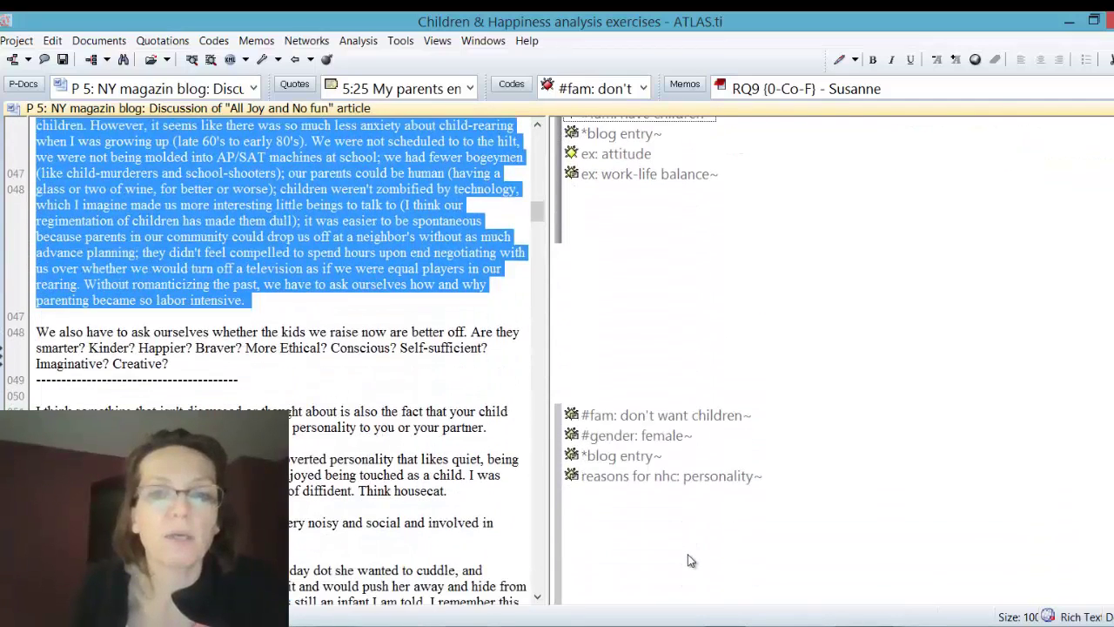
pyautogui.click(658, 418)
pyautogui.scroll(-8, 622, 514)
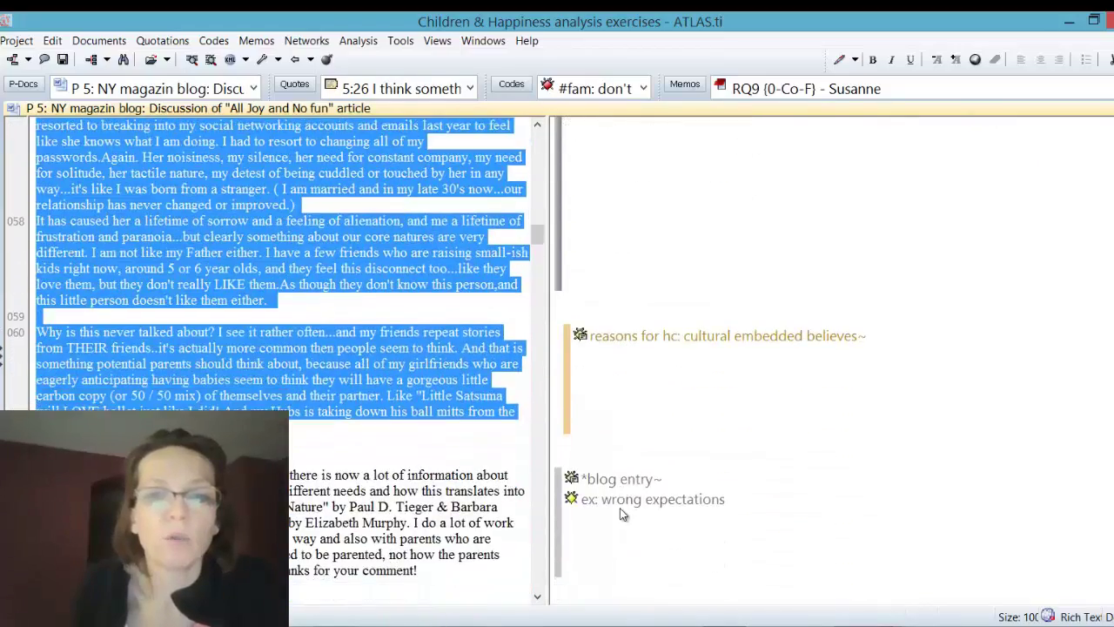
pyautogui.scroll(-6, 622, 514)
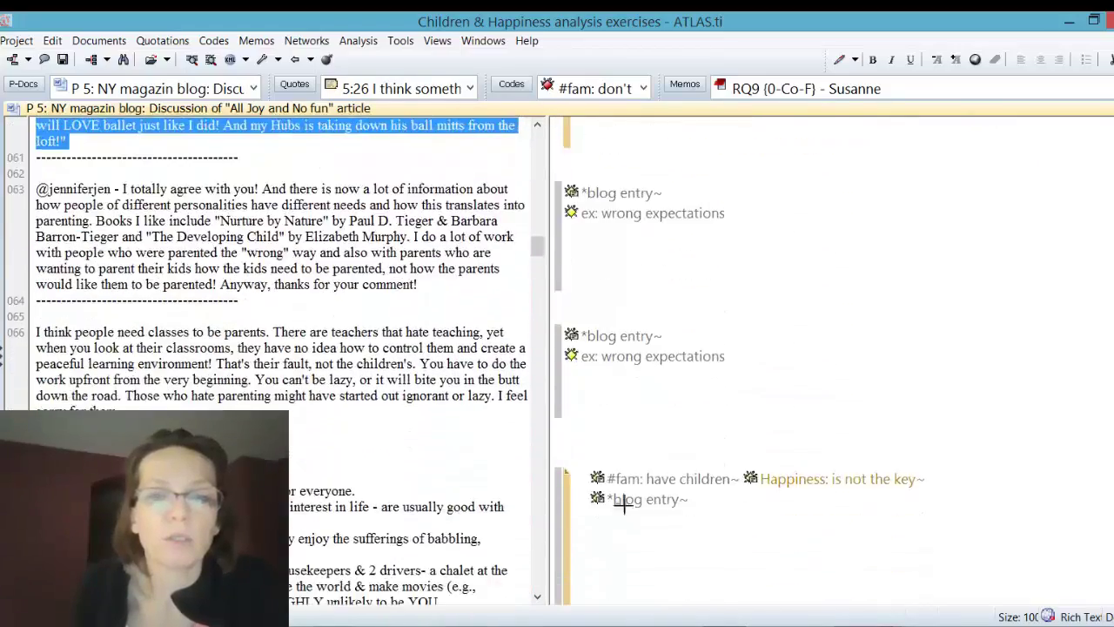
pyautogui.click(634, 479)
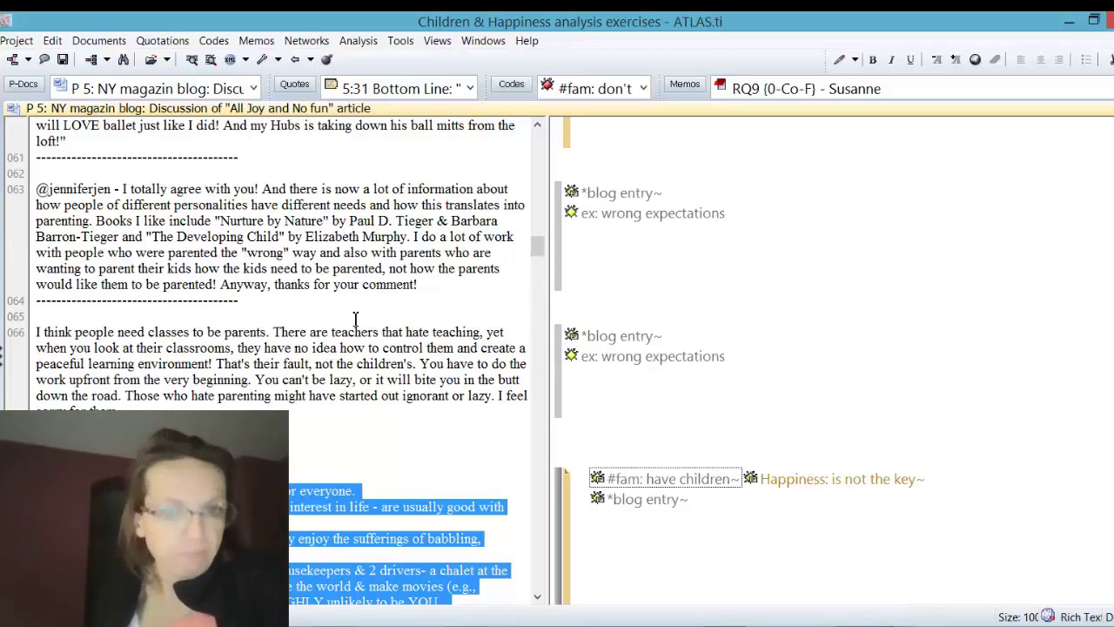
# Delete the '#fam: don't have children' code in the Code Manager, then close it
pyautogui.click(504, 87)
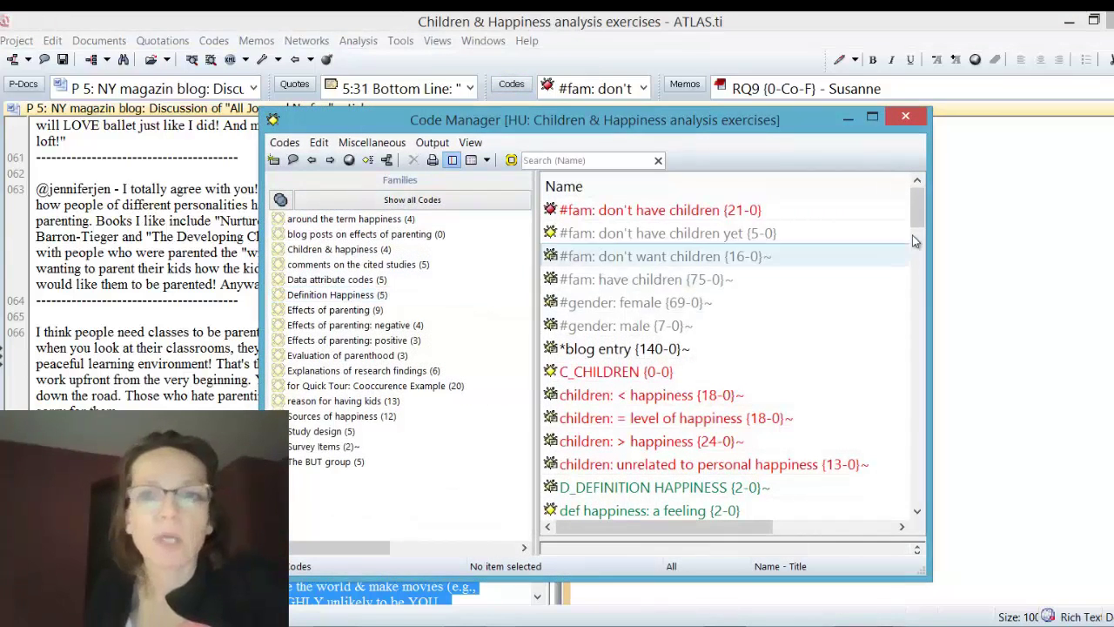
pyautogui.moveTo(921, 206); pyautogui.dragTo(924, 241)
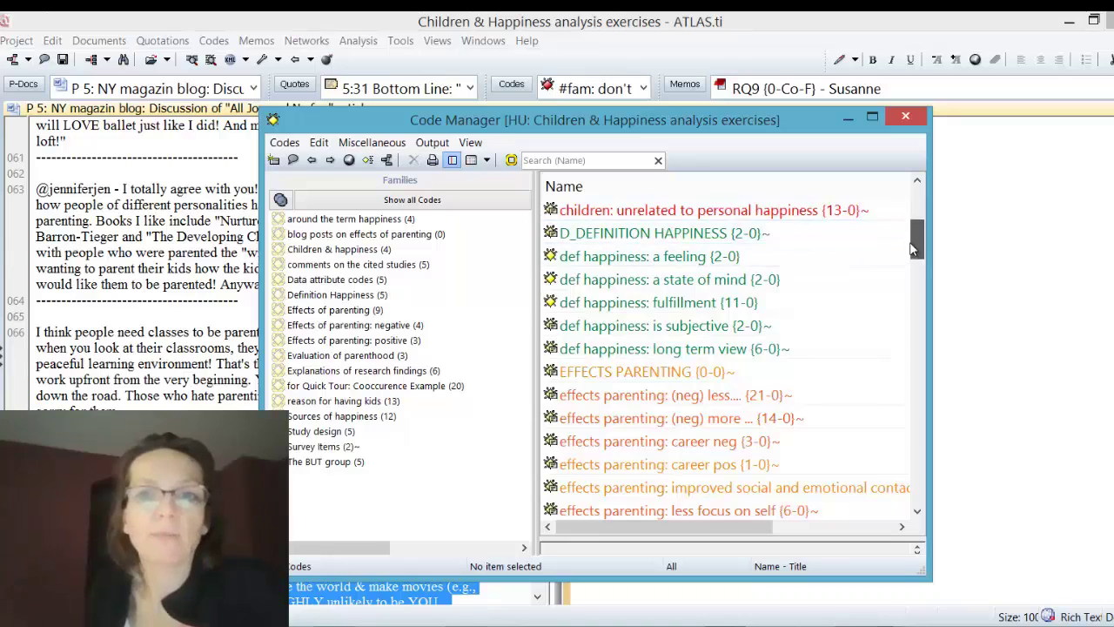
pyautogui.scroll(1, 912, 246)
pyautogui.moveTo(913, 245); pyautogui.dragTo(914, 209)
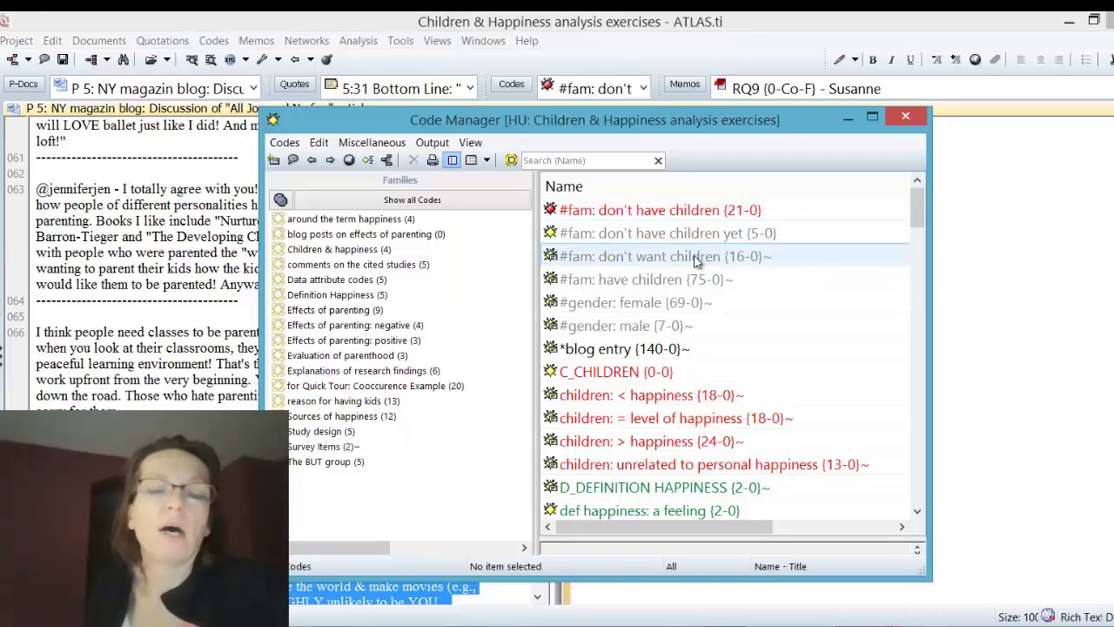
pyautogui.click(685, 207)
pyautogui.rightClick(686, 209)
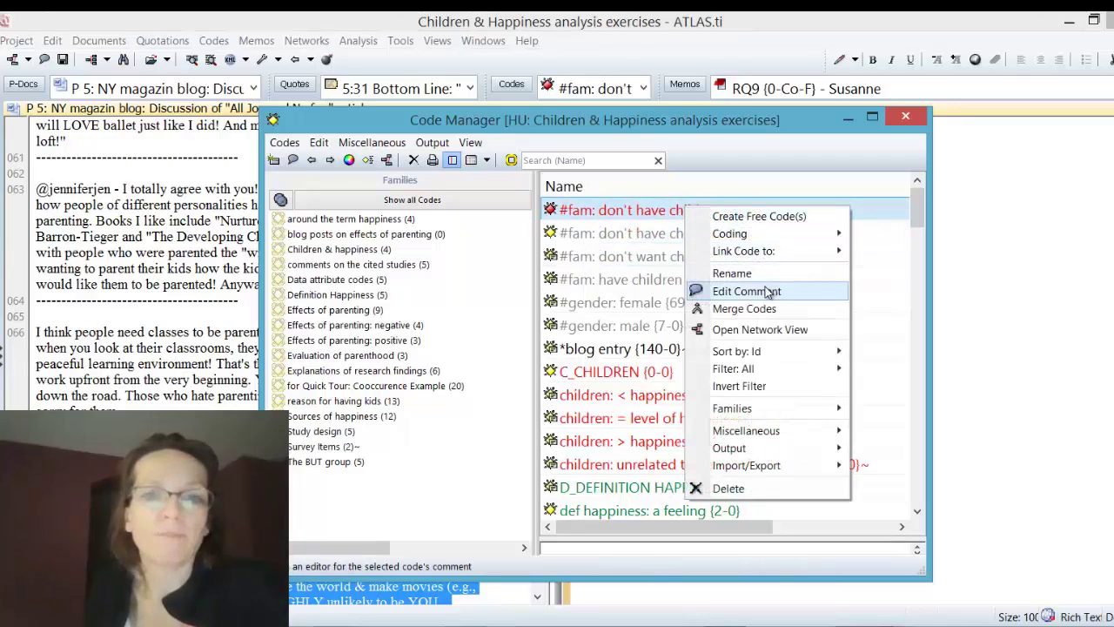
pyautogui.click(728, 488)
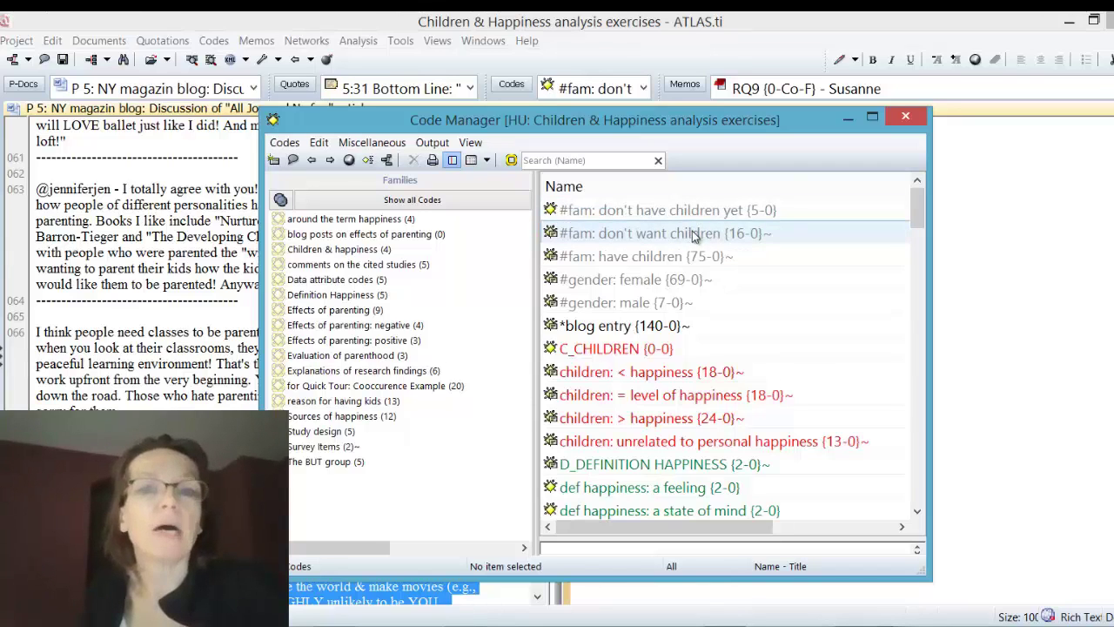
pyautogui.click(905, 116)
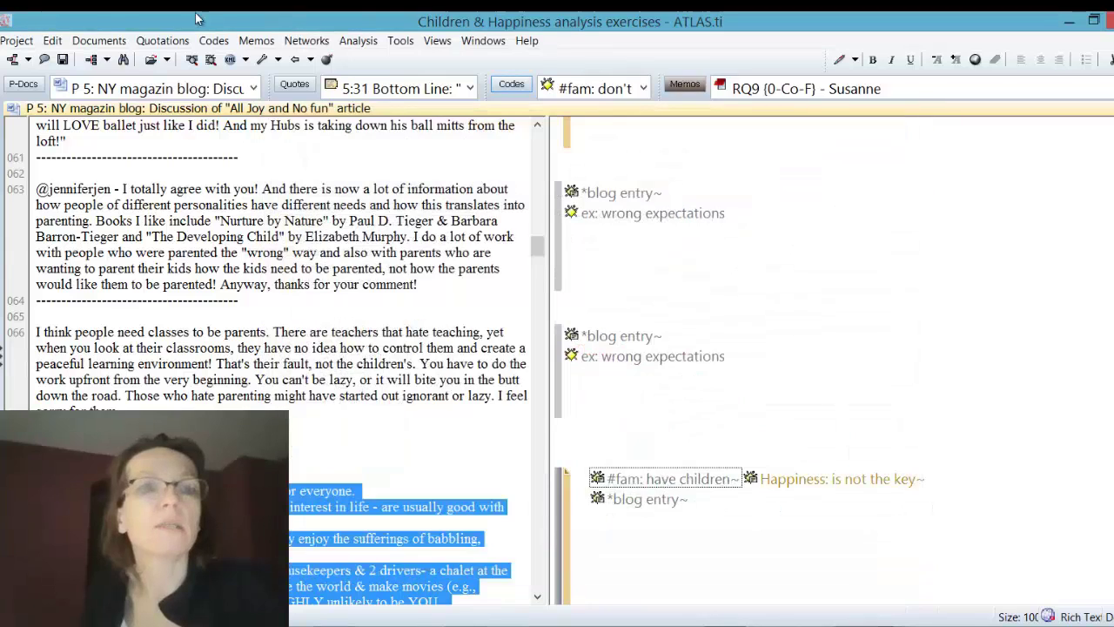
# In the Query Tool, combine '#fam: don't have children yet' OR '#fam: don't want children' and select the expression
pyautogui.click(123, 60)
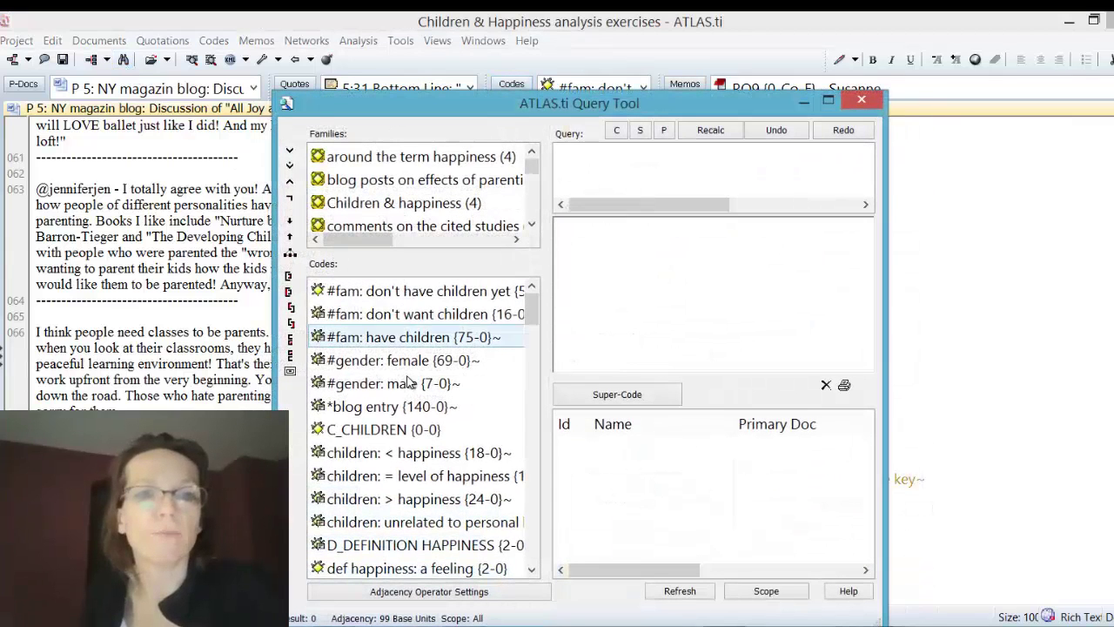
pyautogui.doubleClick(444, 292)
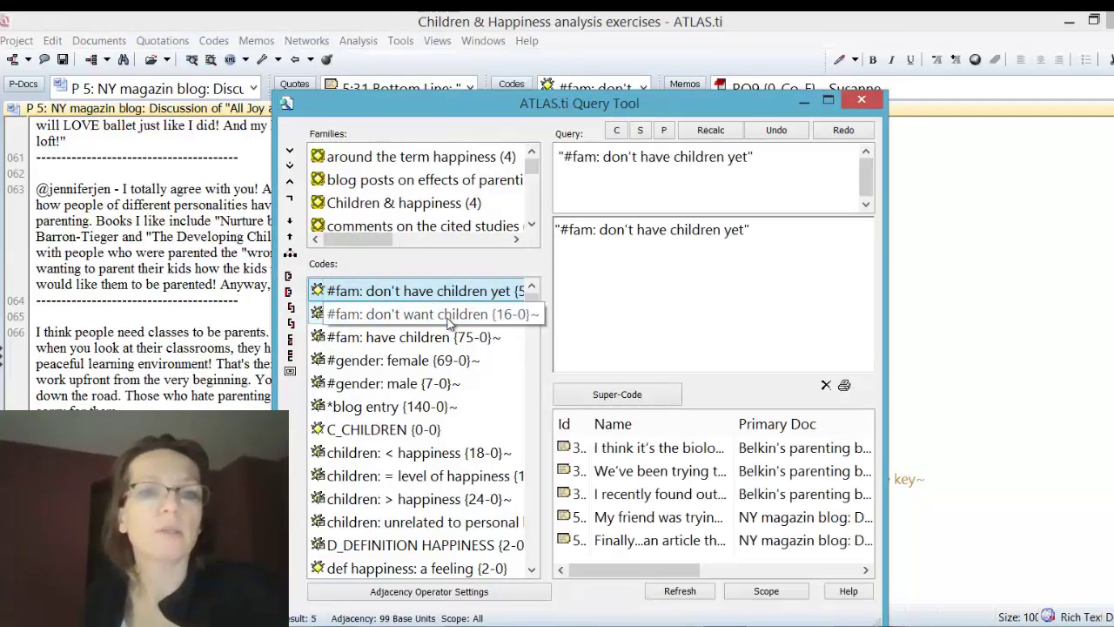
pyautogui.doubleClick(448, 315)
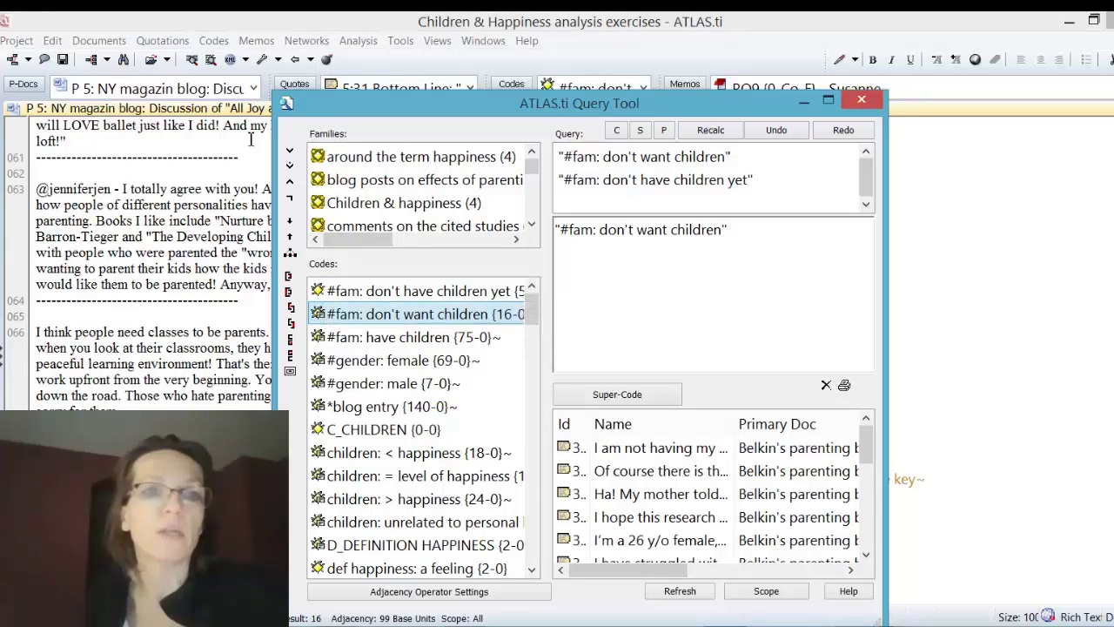
pyautogui.click(291, 155)
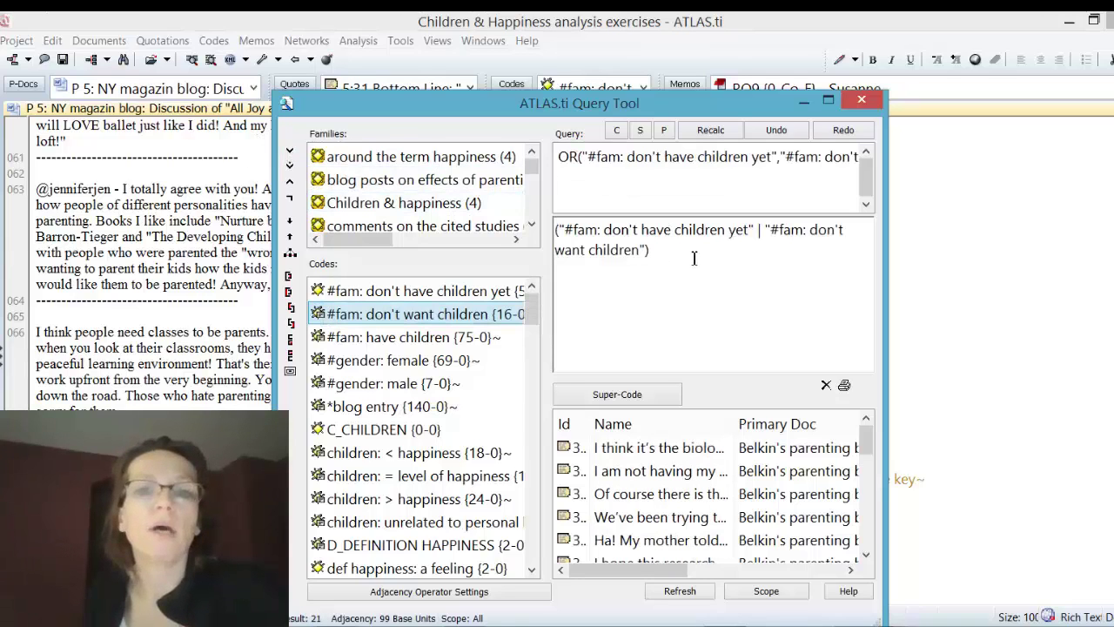
pyautogui.moveTo(697, 256); pyautogui.dragTo(527, 226)
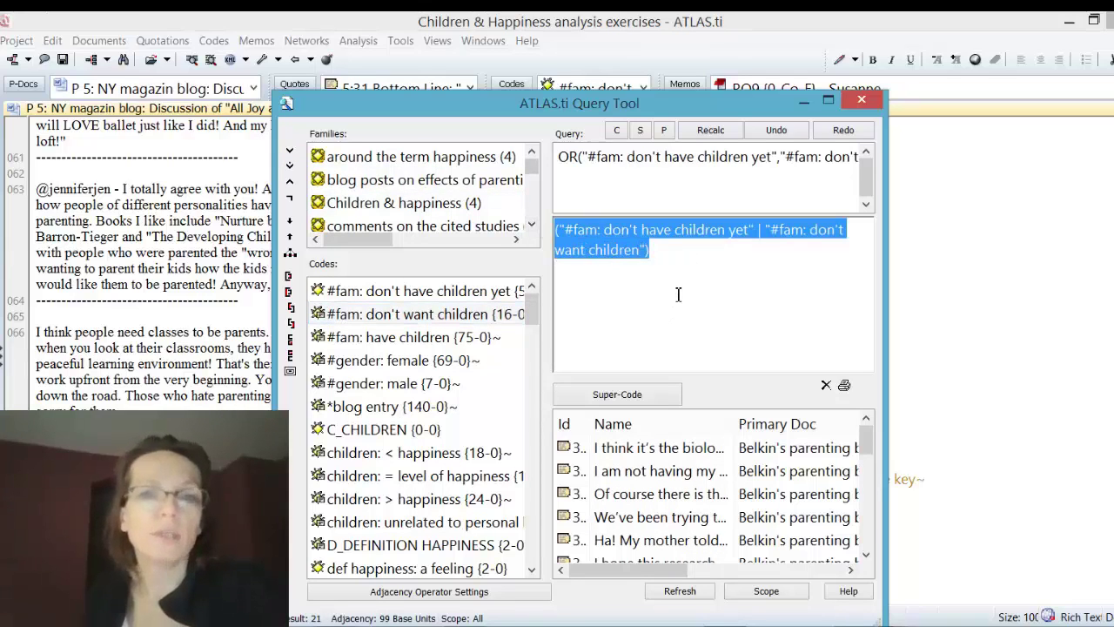
# Save the OR query as super code '#fam: without children' and clear the query
pyautogui.click(642, 394)
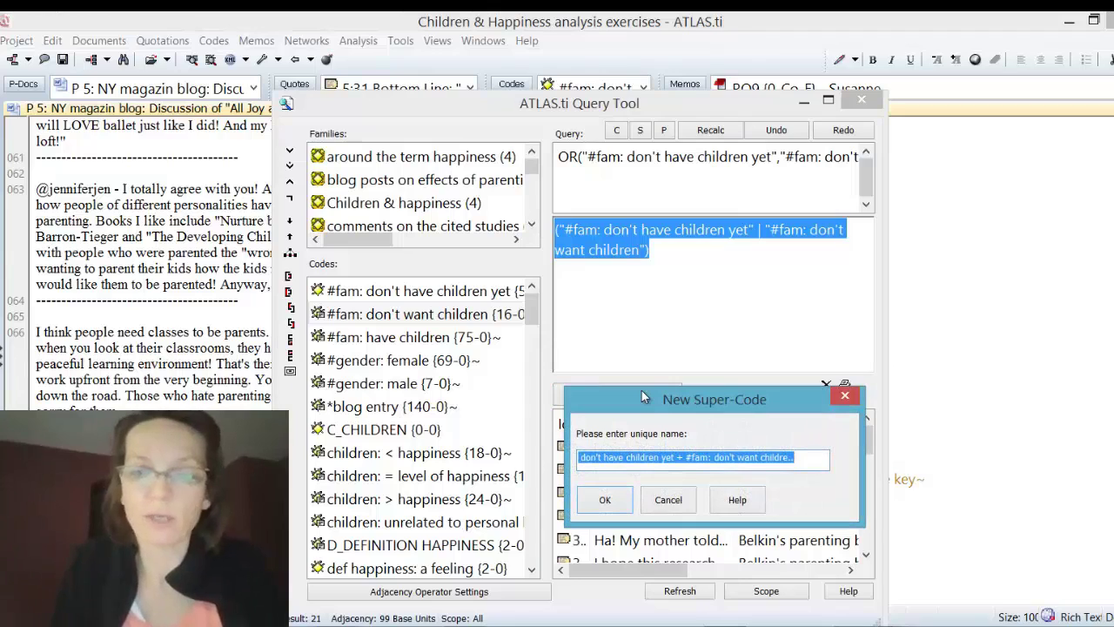
pyautogui.write('#')
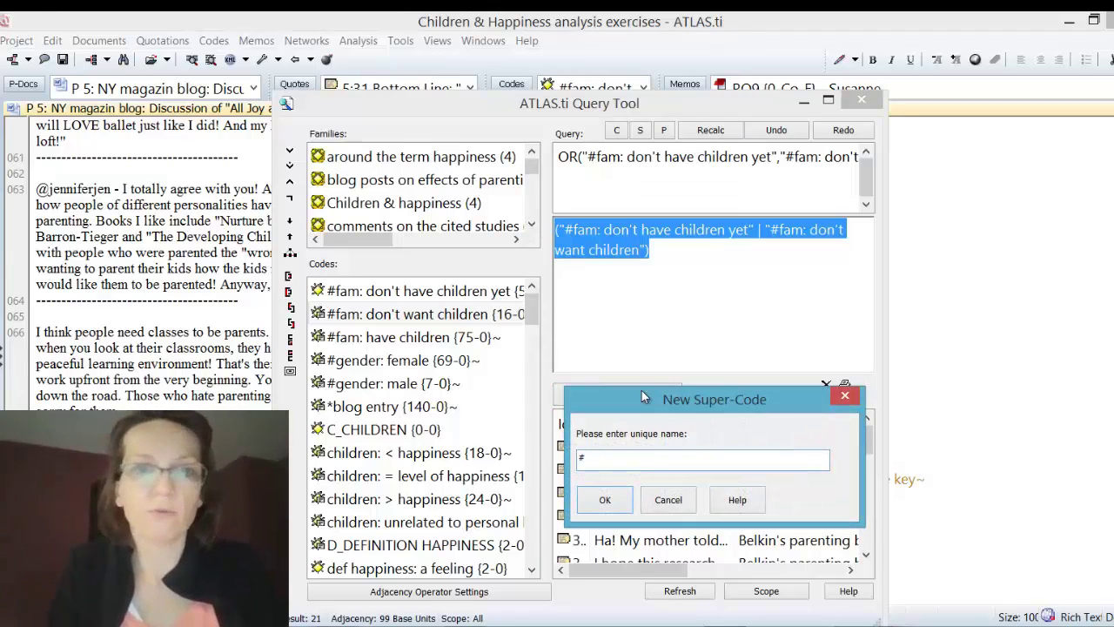
pyautogui.write('Fa')
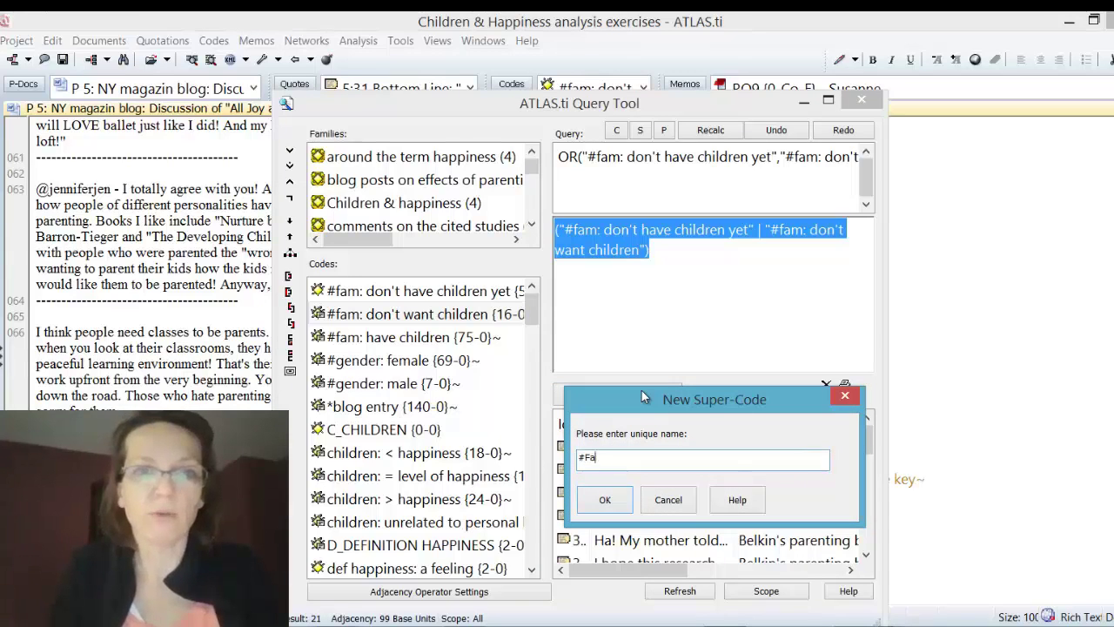
pyautogui.press('BackSpace')
pyautogui.press('BackSpace')
pyautogui.write('fam:')
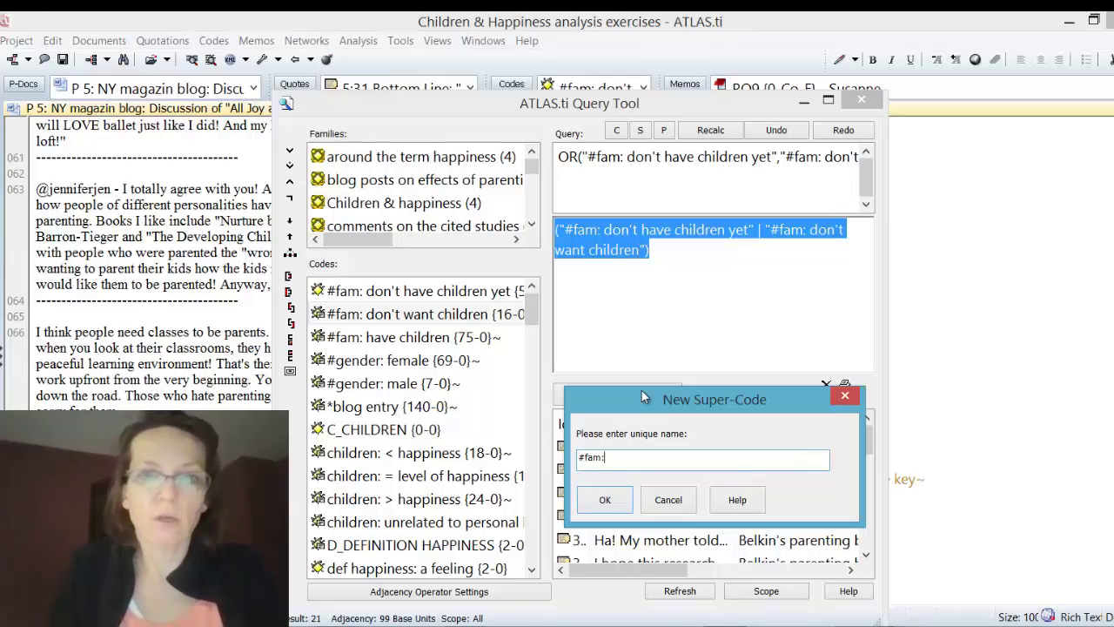
pyautogui.write(' w')
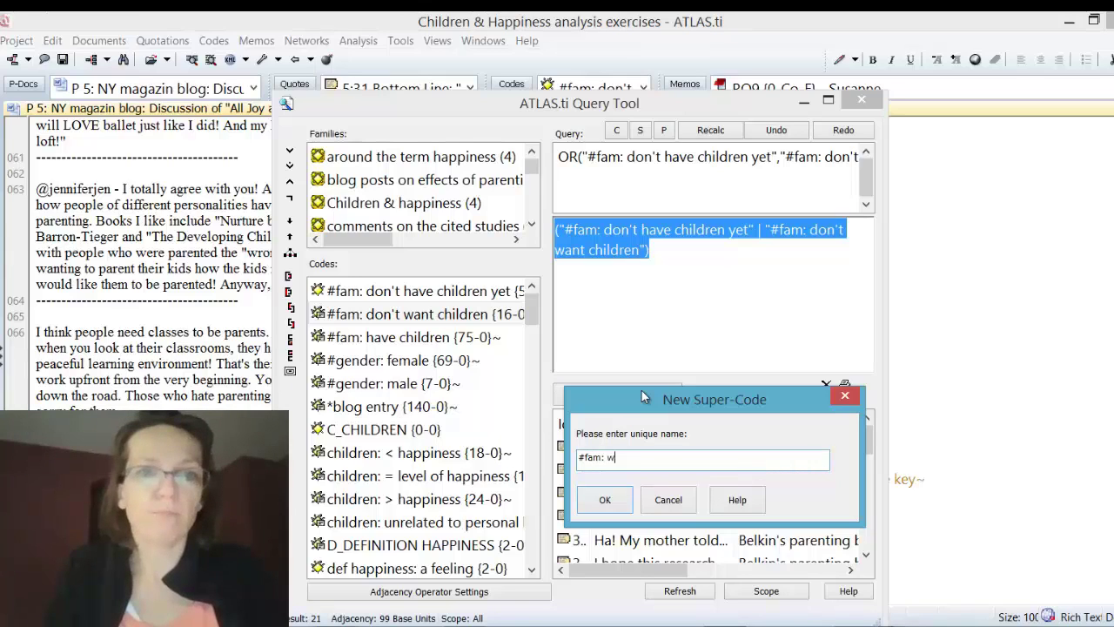
pyautogui.write('ithout chi')
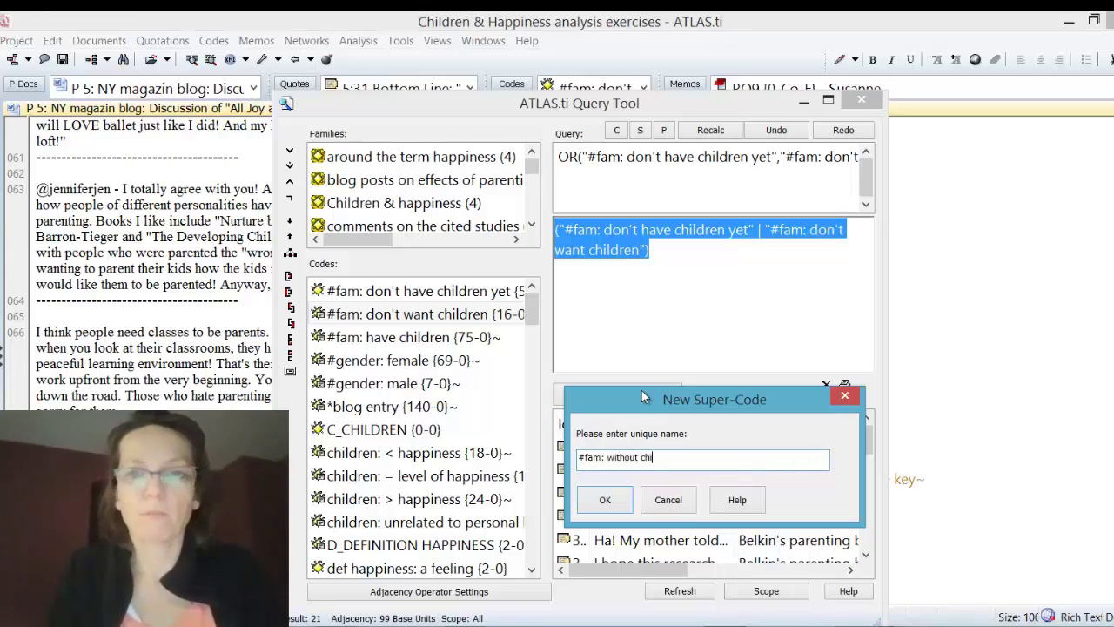
pyautogui.write('ldren')
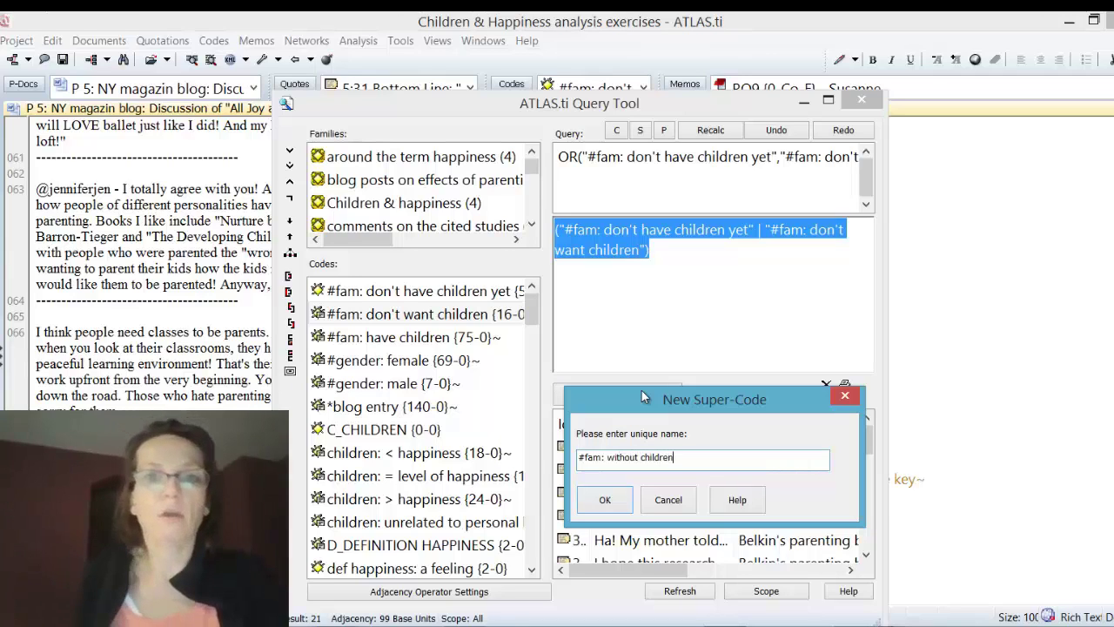
pyautogui.click(606, 498)
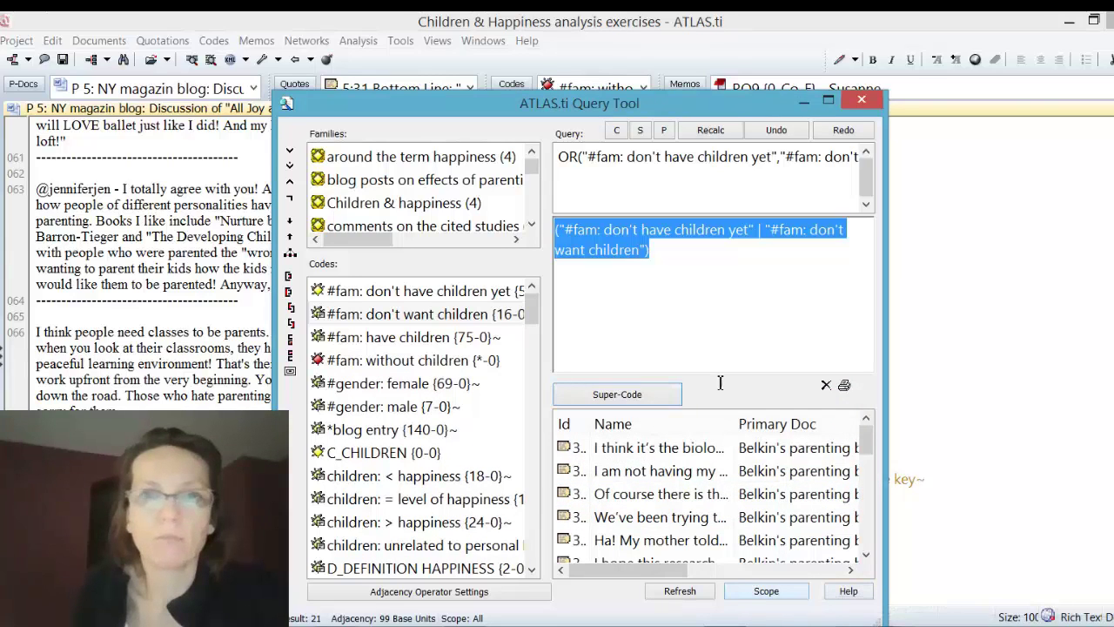
pyautogui.click(620, 130)
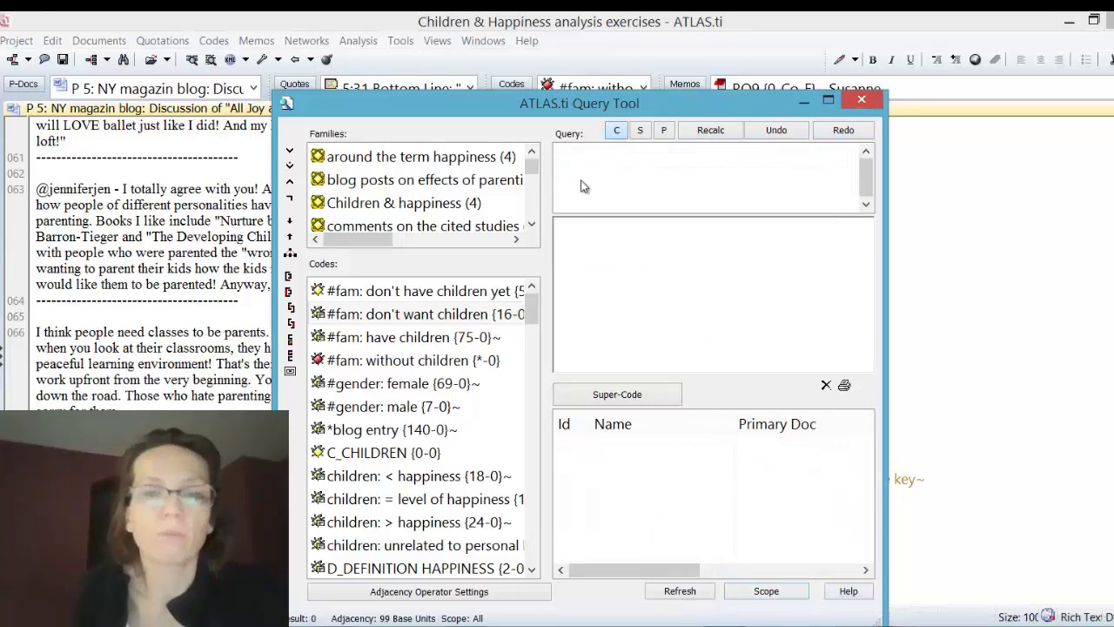
# Select '#fam: have children', '#fam: without children' and the five def happiness codes into a new family
pyautogui.click(802, 104)
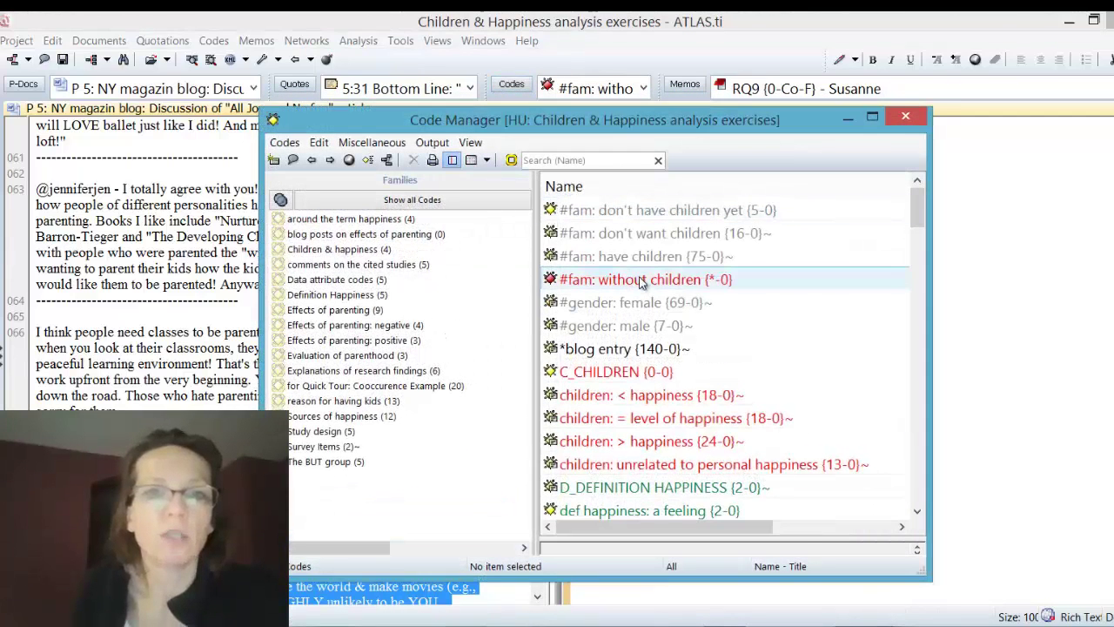
pyautogui.click(717, 262)
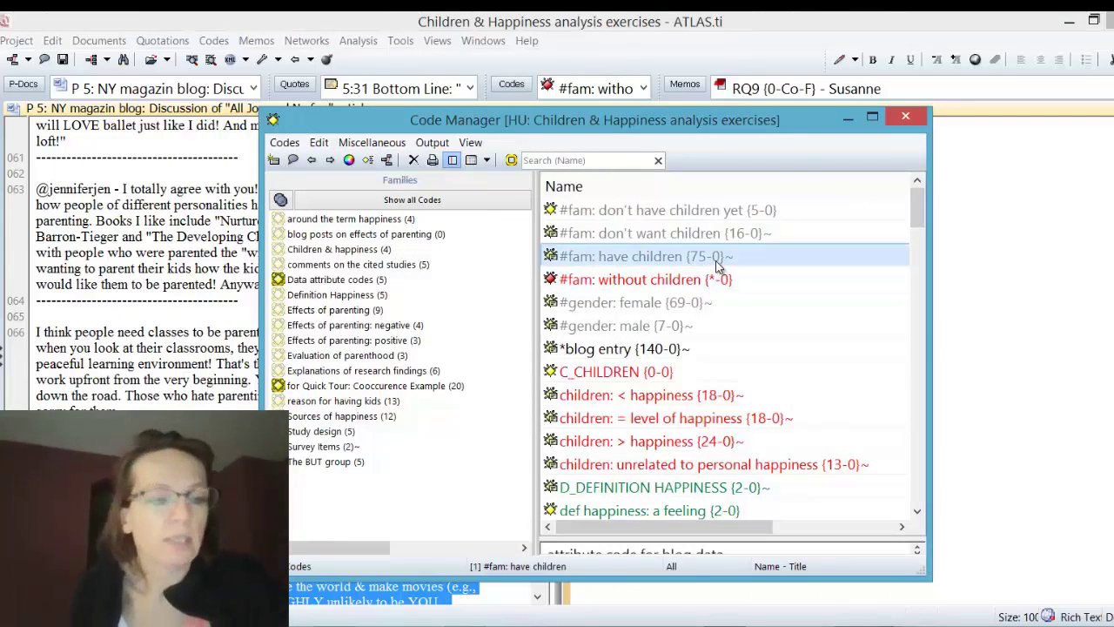
pyautogui.keyDown('ctrl'); pyautogui.click(717, 279); pyautogui.keyUp('ctrl')
pyautogui.moveTo(920, 205); pyautogui.dragTo(919, 229)
pyautogui.moveTo(730, 304); pyautogui.dragTo(740, 395)
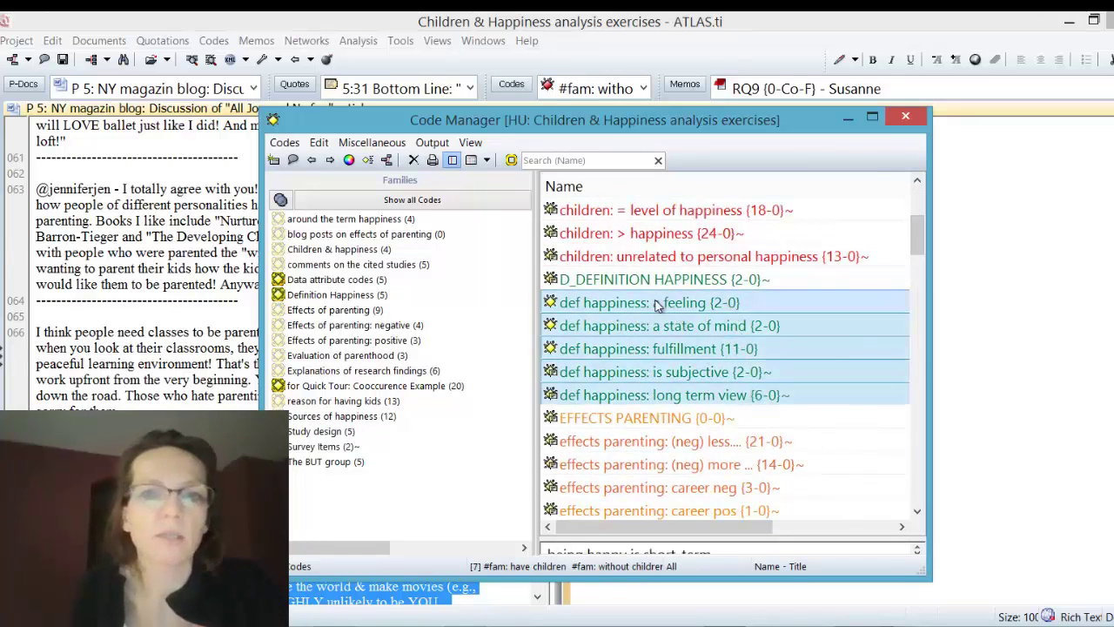
pyautogui.moveTo(664, 309); pyautogui.dragTo(378, 507)
# Name the family RQ1, set it as the global code filter, and close the Code Manager
pyautogui.write('RQ1')
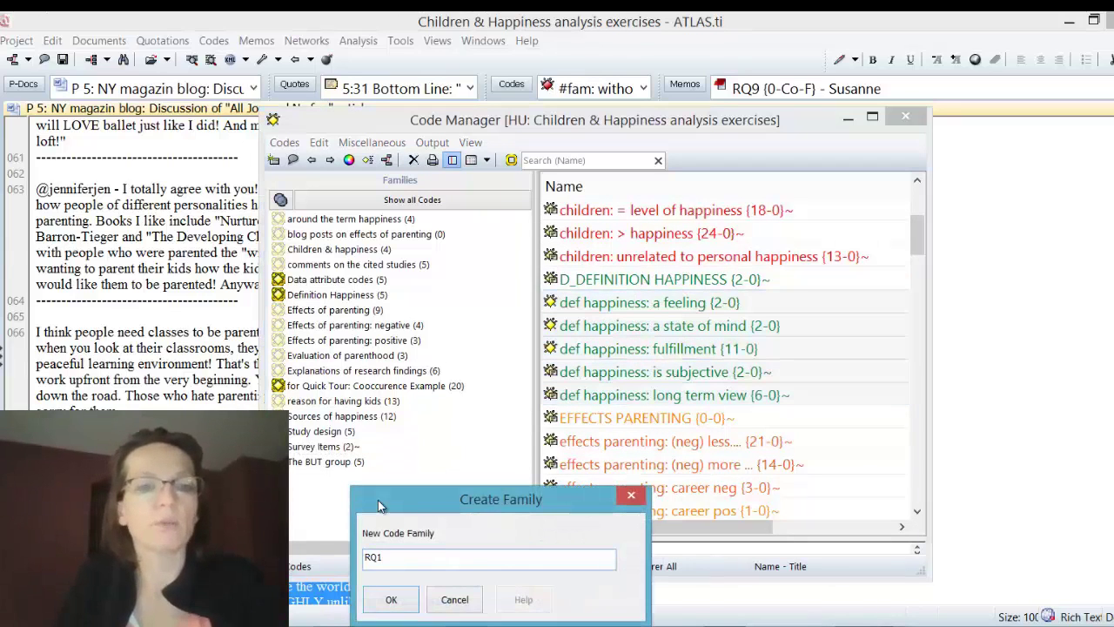
pyautogui.press('Return')
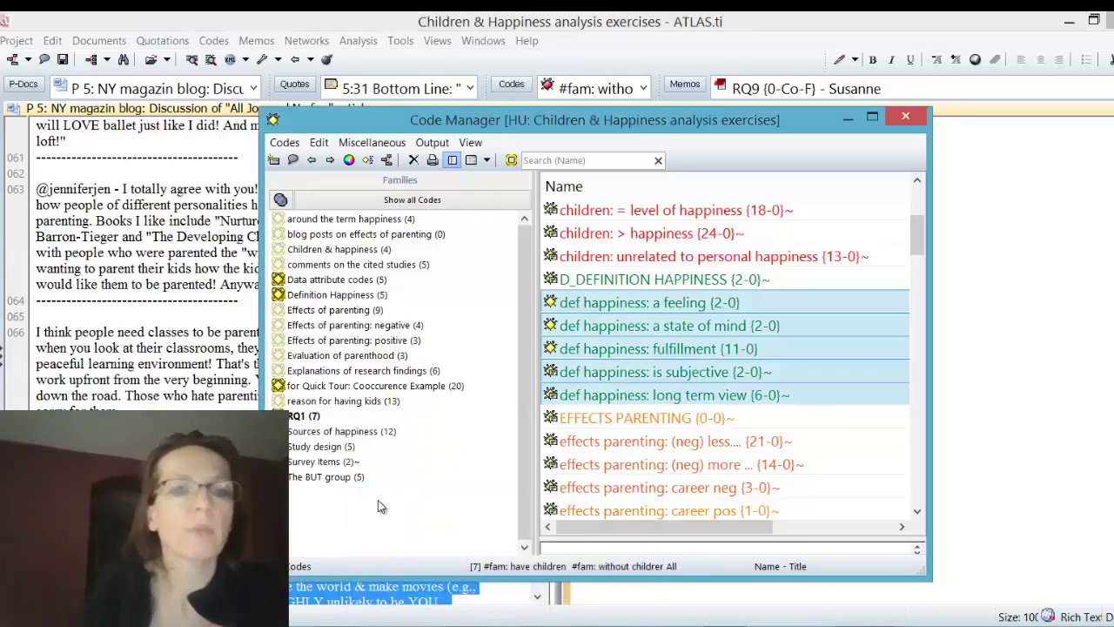
pyautogui.click(296, 419)
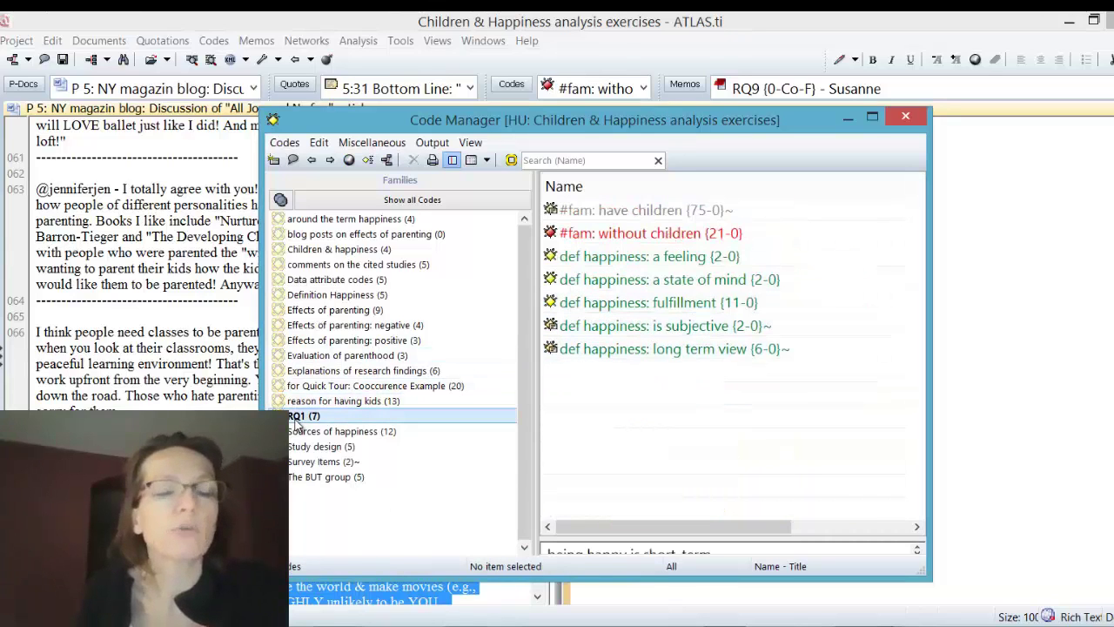
pyautogui.rightClick(296, 422)
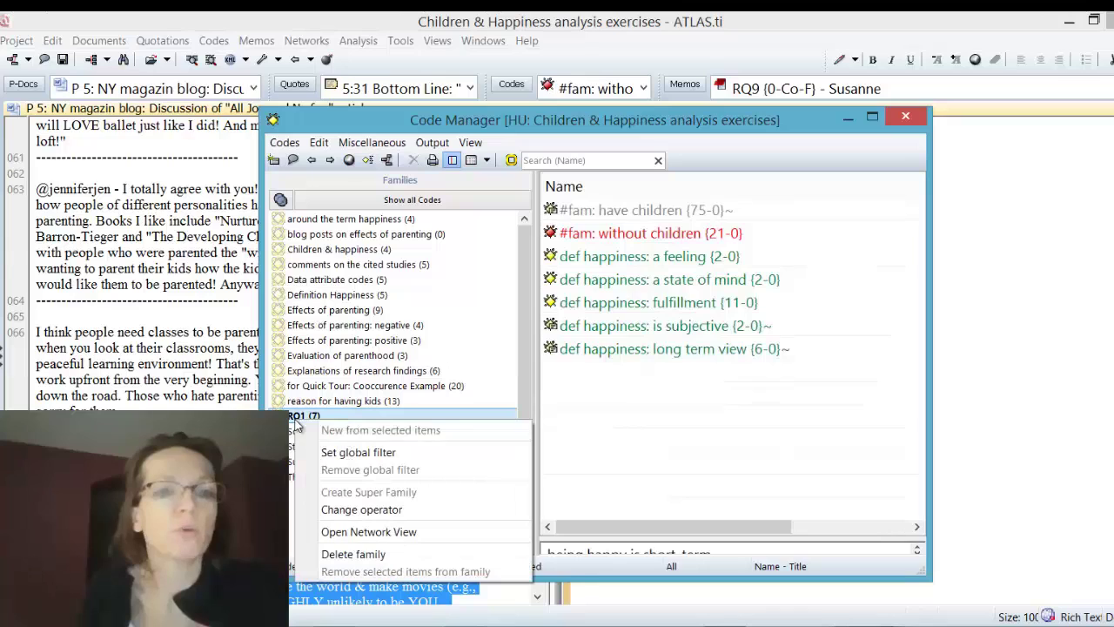
pyautogui.click(359, 450)
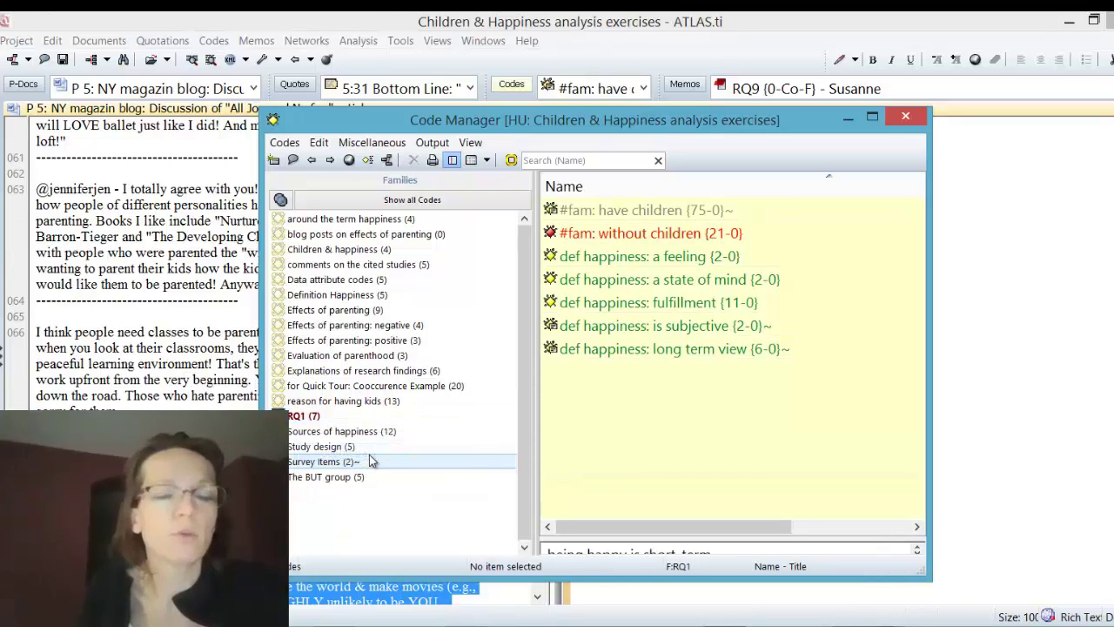
pyautogui.click(905, 117)
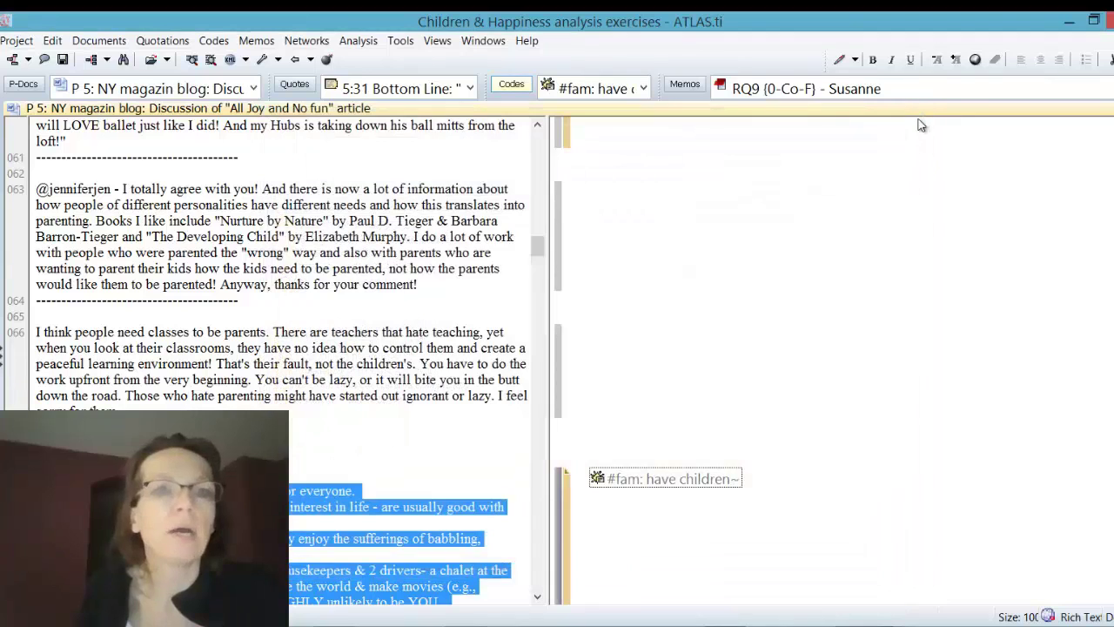
# Reopen and widen the Query Tool, then query 'def happiness: fulfillment'
pyautogui.click(124, 59)
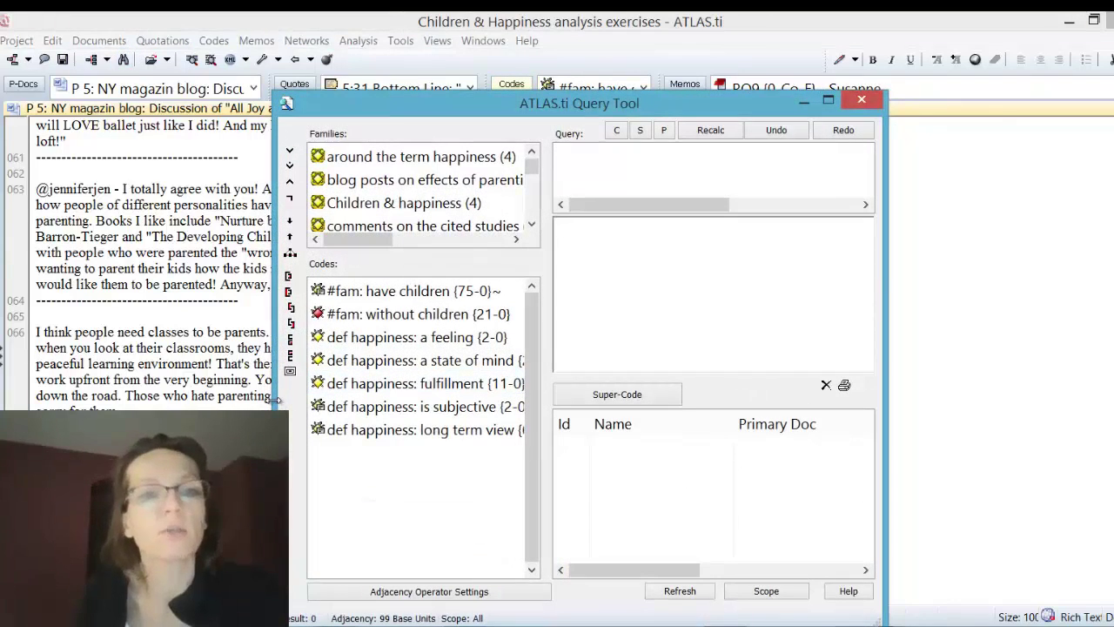
pyautogui.moveTo(272, 398); pyautogui.dragTo(187, 399)
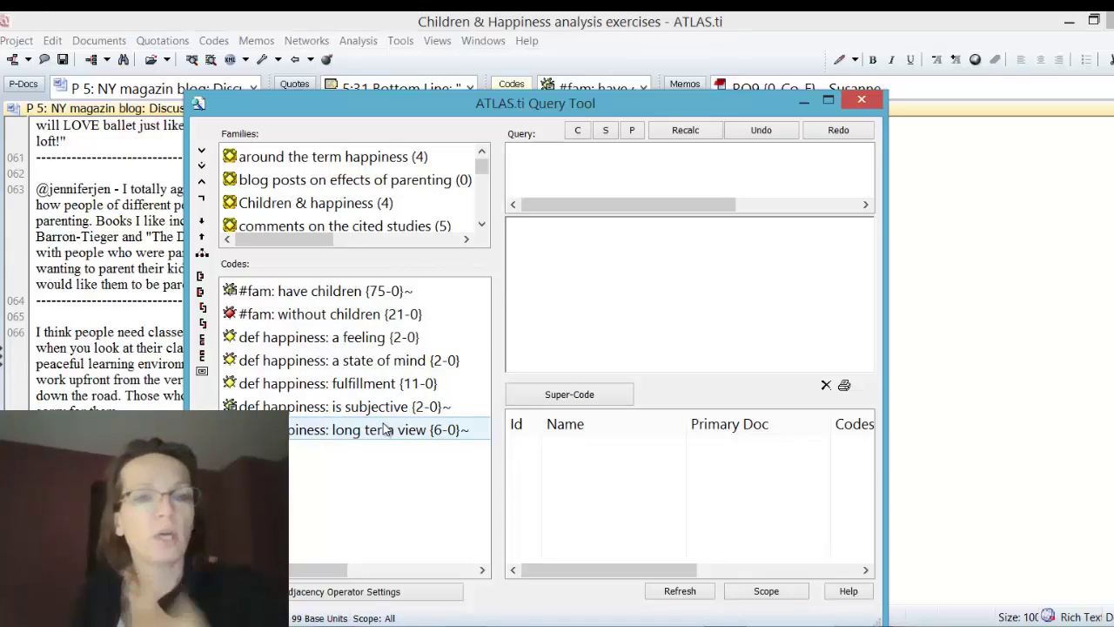
pyautogui.doubleClick(351, 388)
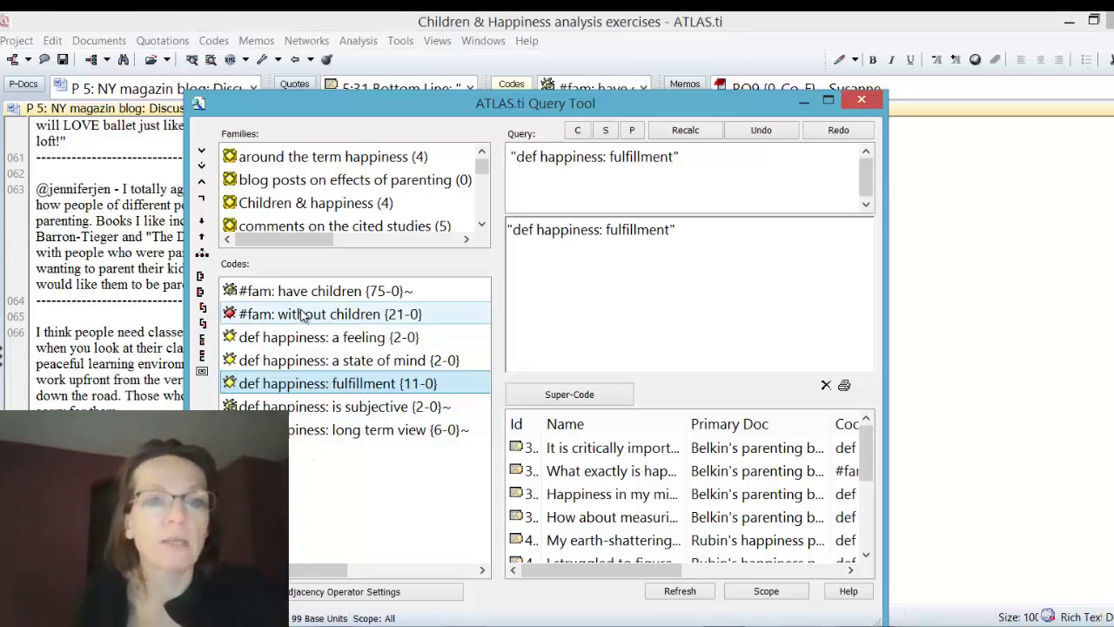
# Add '#fam: without children' and combine it with 'def happiness: fulfillment' using COOCCUR
pyautogui.click(302, 316)
pyautogui.doubleClick(302, 316)
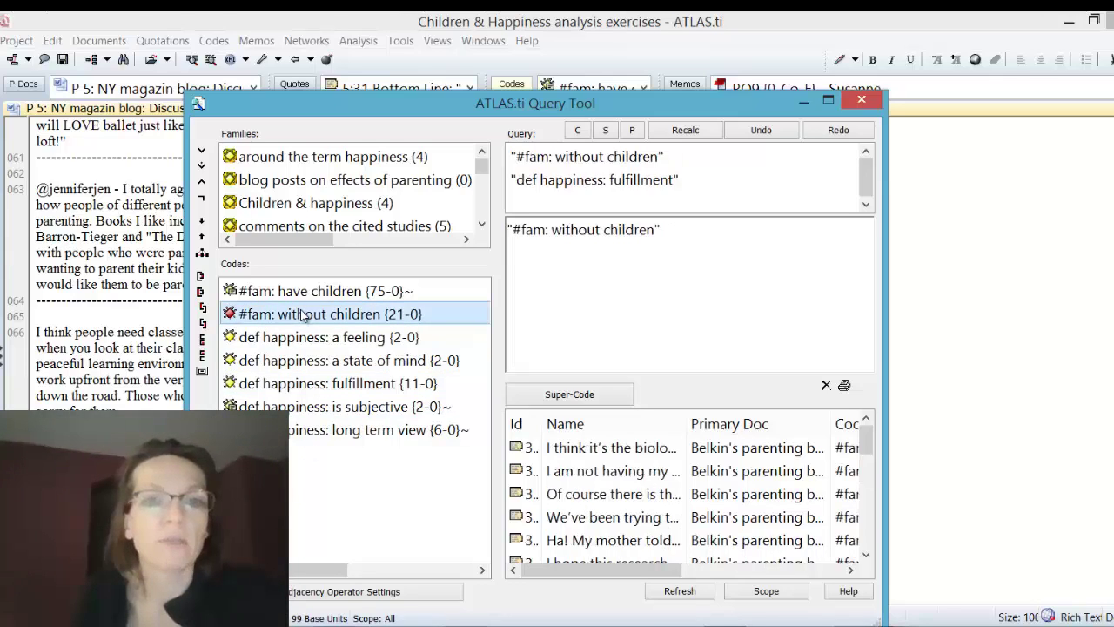
pyautogui.click(201, 373)
# Move and narrow the Query Tool, then display result 5:5 in document P5
pyautogui.moveTo(250, 105); pyautogui.dragTo(424, 85)
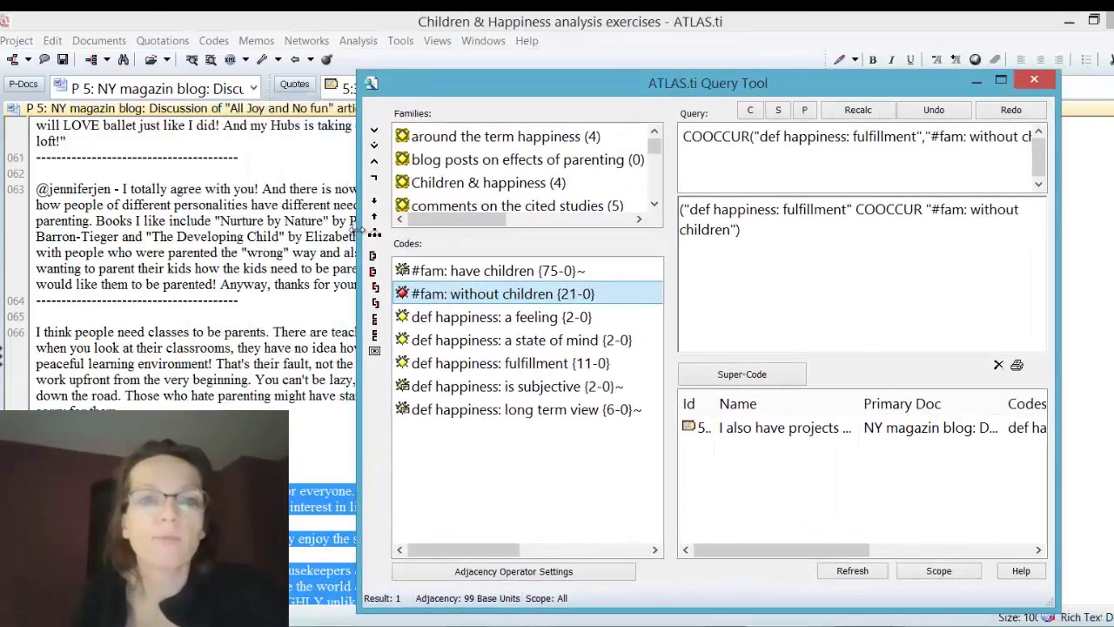
pyautogui.moveTo(360, 230); pyautogui.dragTo(713, 232)
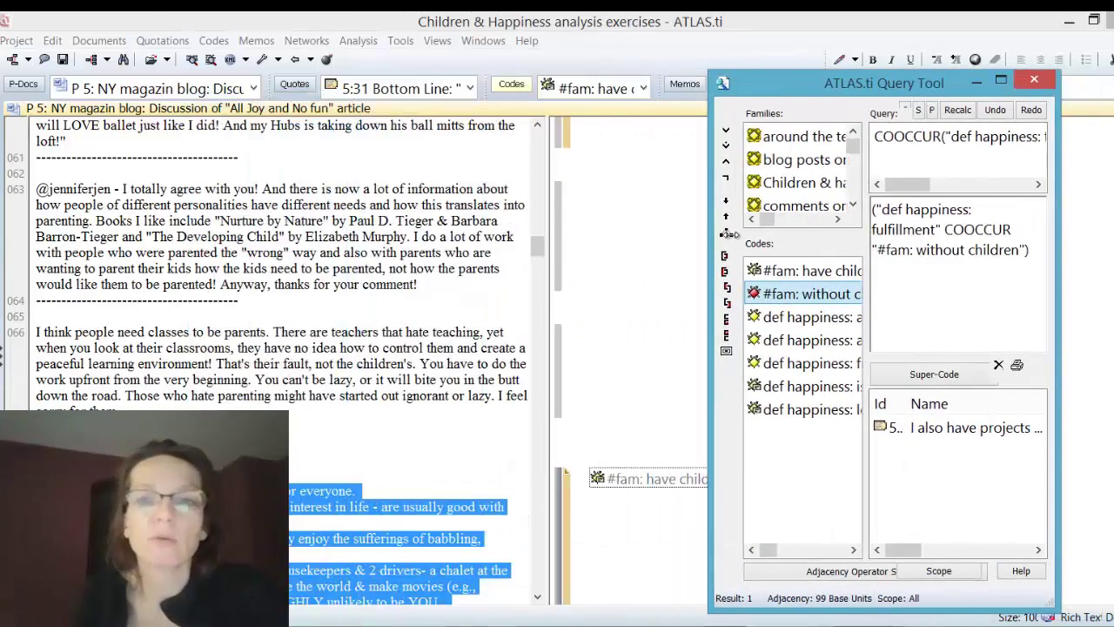
pyautogui.click(990, 427)
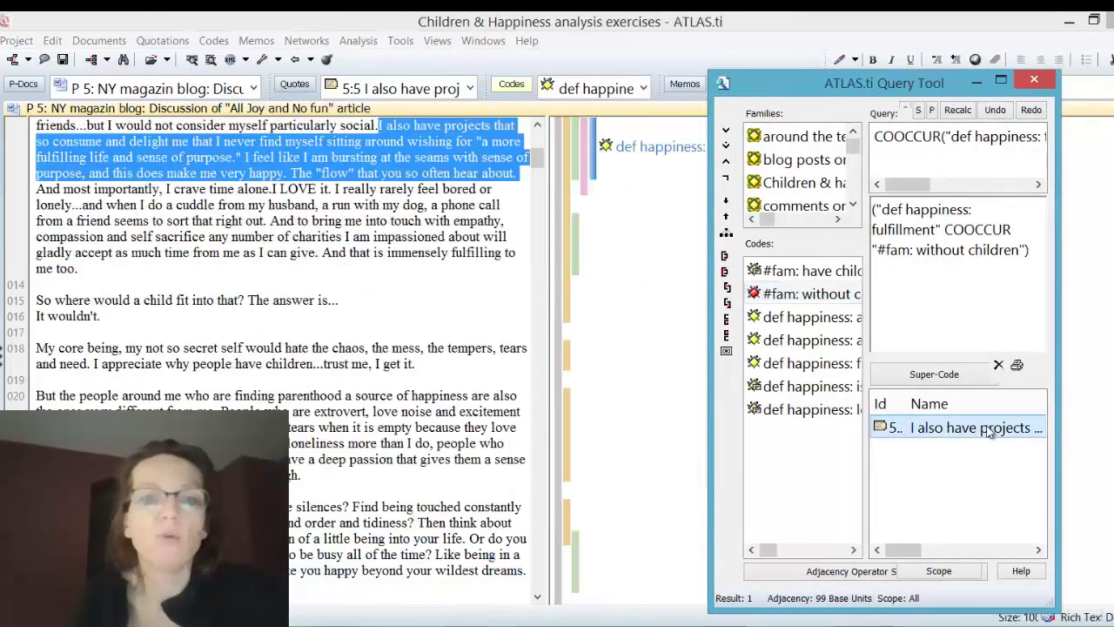
pyautogui.click(537, 125)
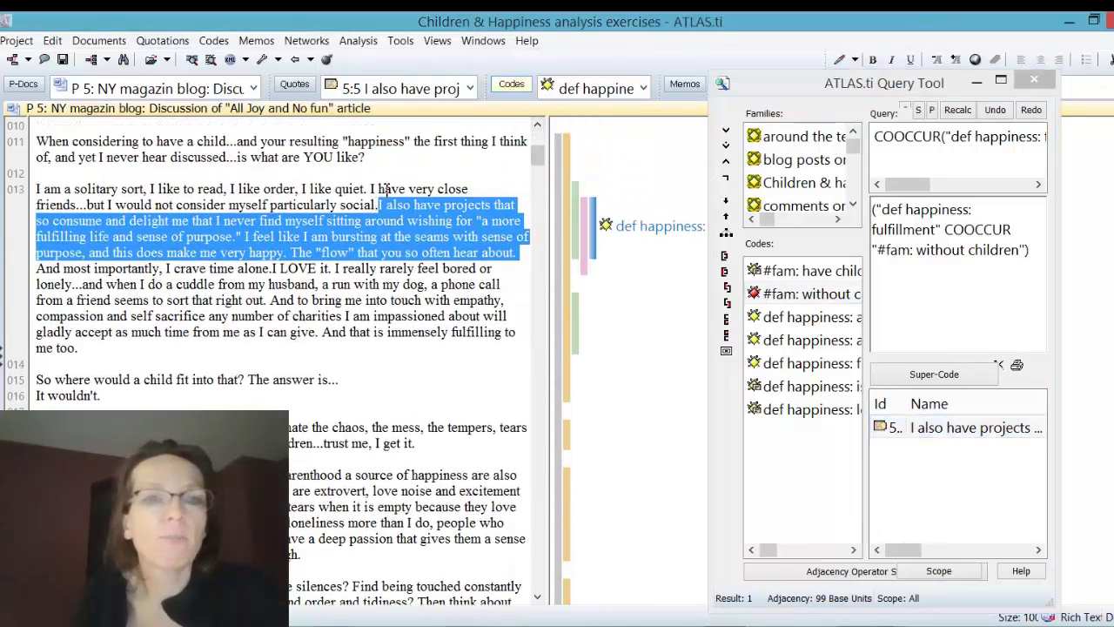
pyautogui.moveTo(539, 157); pyautogui.dragTo(541, 152)
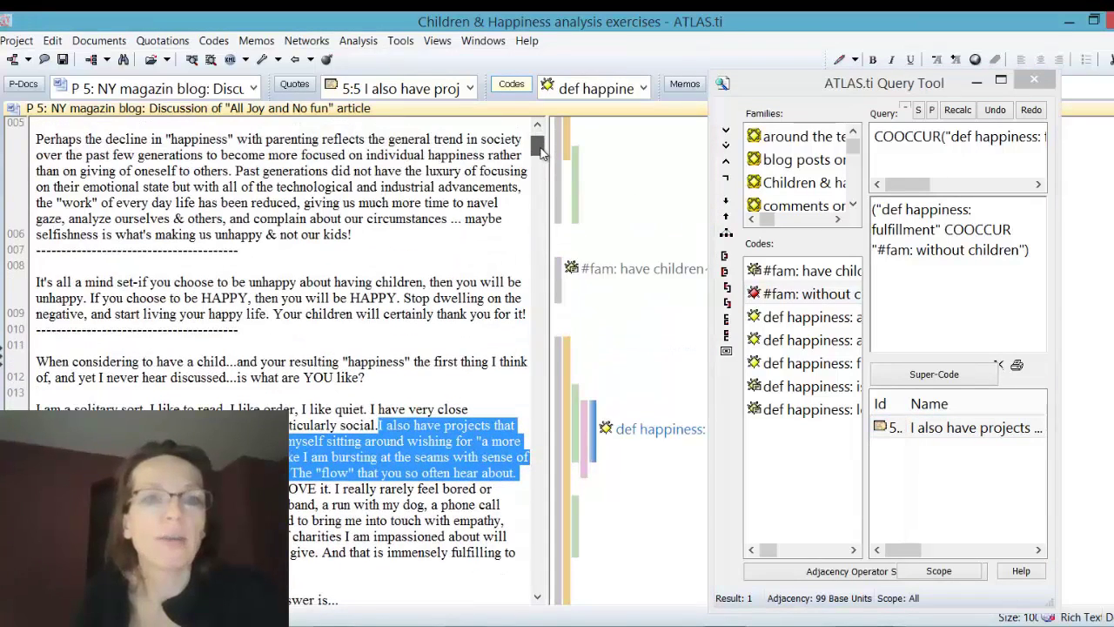
pyautogui.scroll(-2, 541, 152)
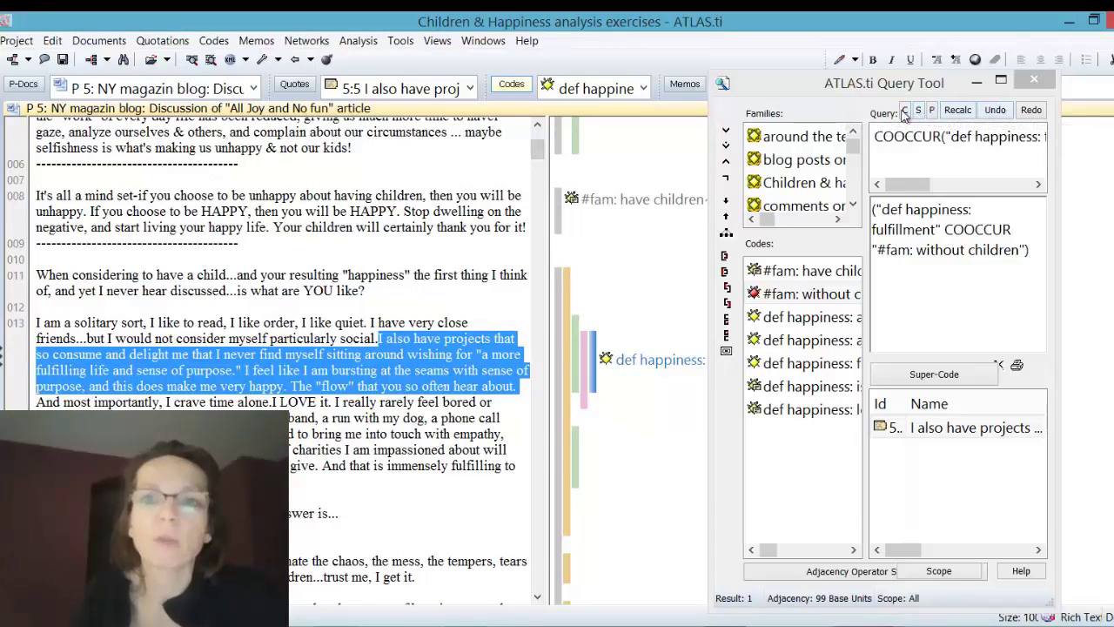
# Rerun '#fam: without children' COOCCUR 'def happiness: fulfillment' and compare hit 5:15 with quote 5:5
pyautogui.click(906, 113)
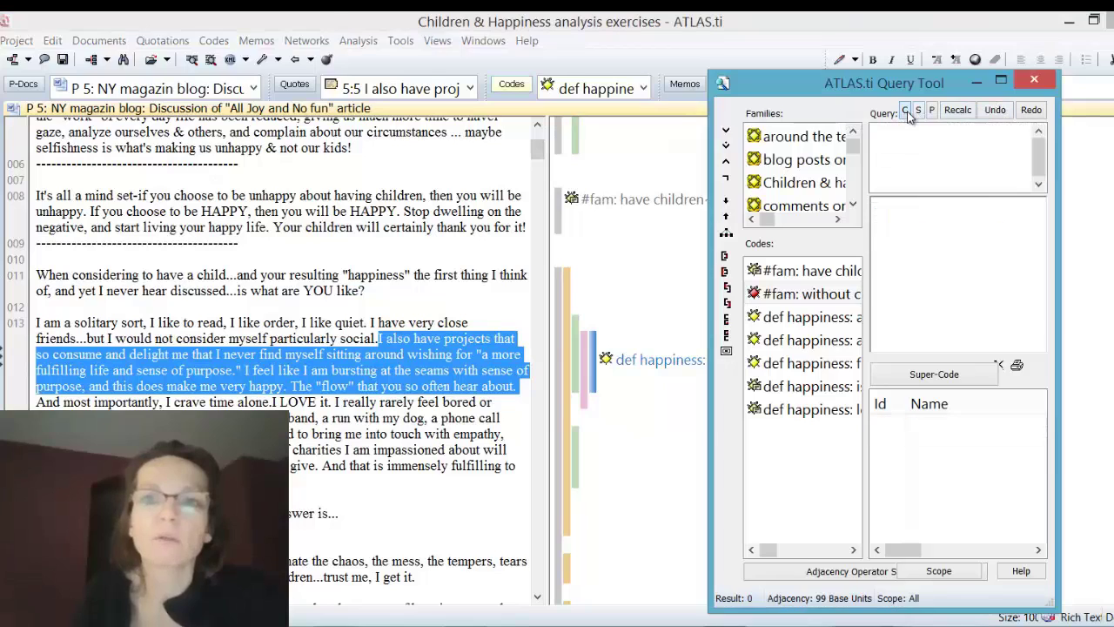
pyautogui.doubleClick(814, 298)
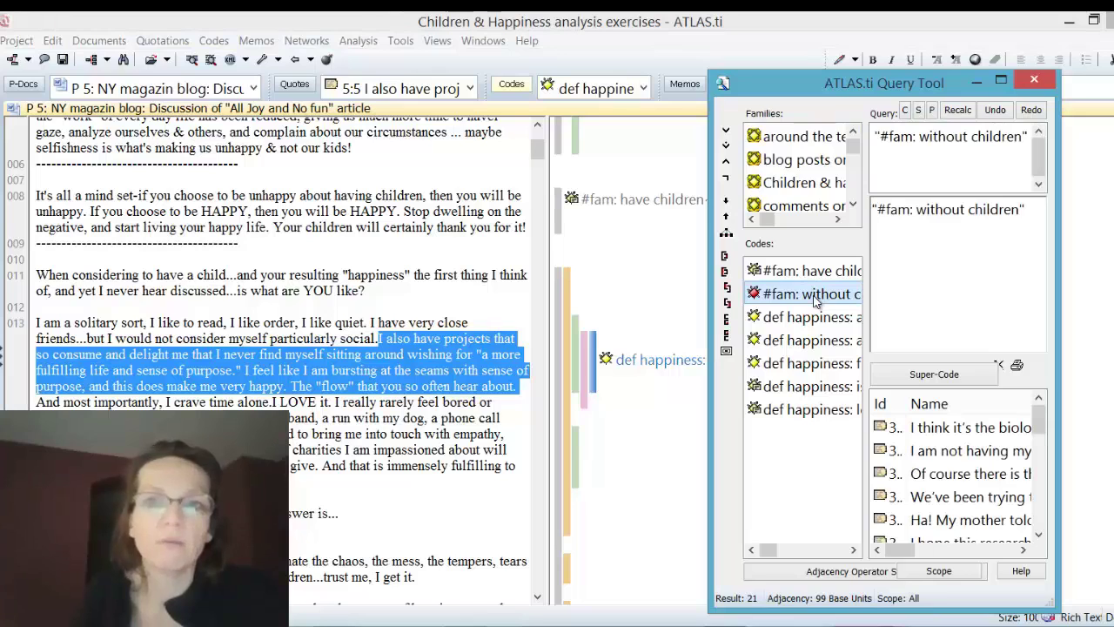
pyautogui.doubleClick(801, 364)
pyautogui.click(726, 351)
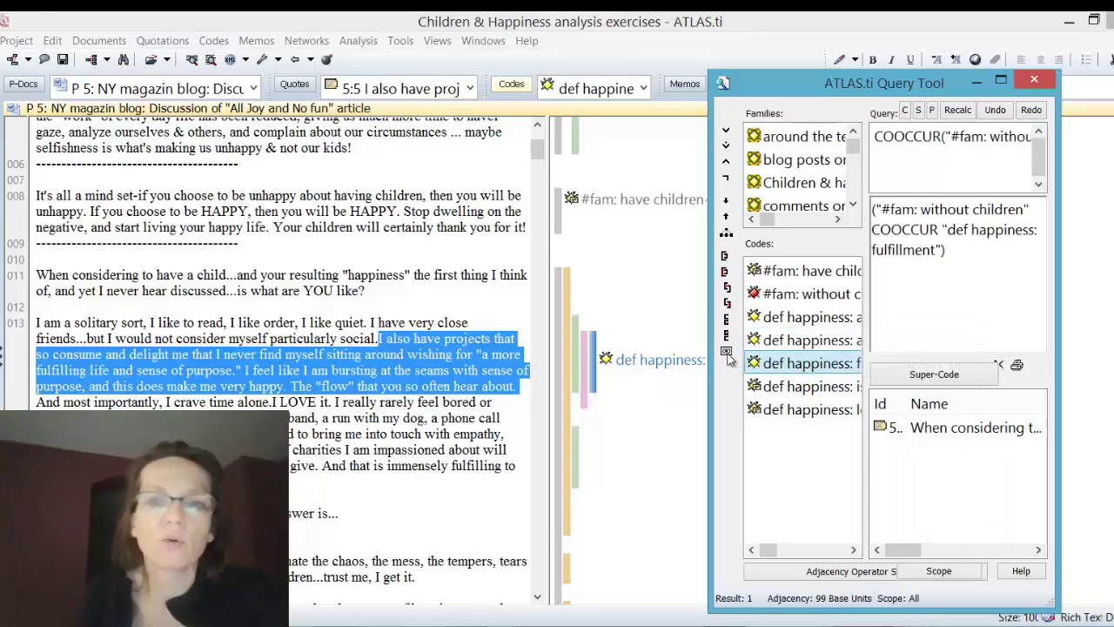
pyautogui.click(939, 431)
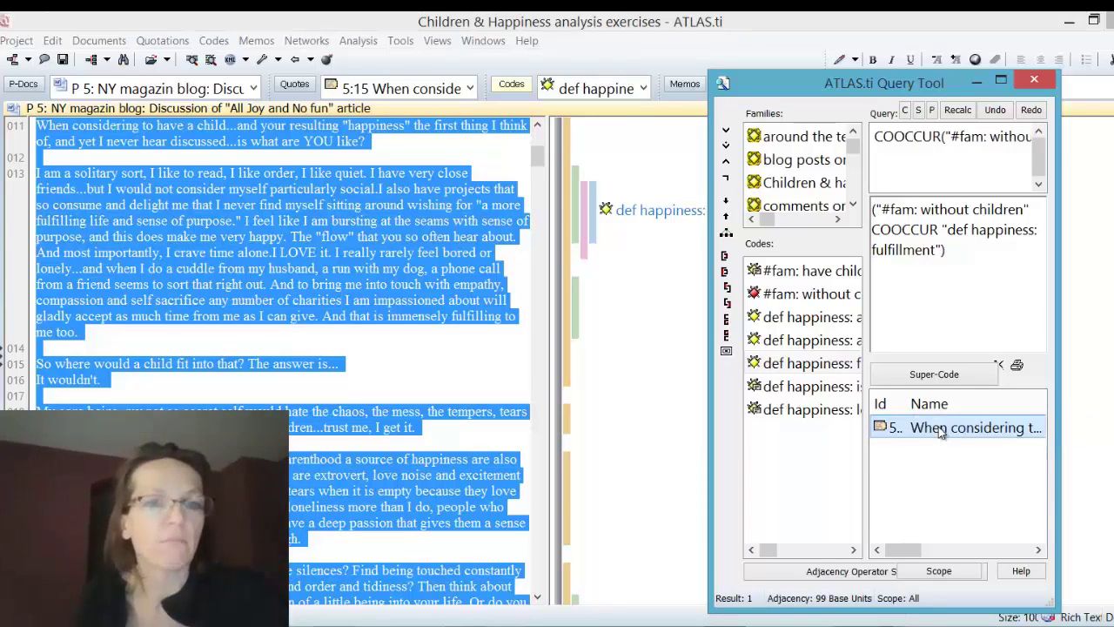
pyautogui.moveTo(544, 161)
pyautogui.mouseDown()
pyautogui.moveTo(545, 179)
pyautogui.moveTo(544, 156)
pyautogui.mouseUp()
pyautogui.click(662, 293)
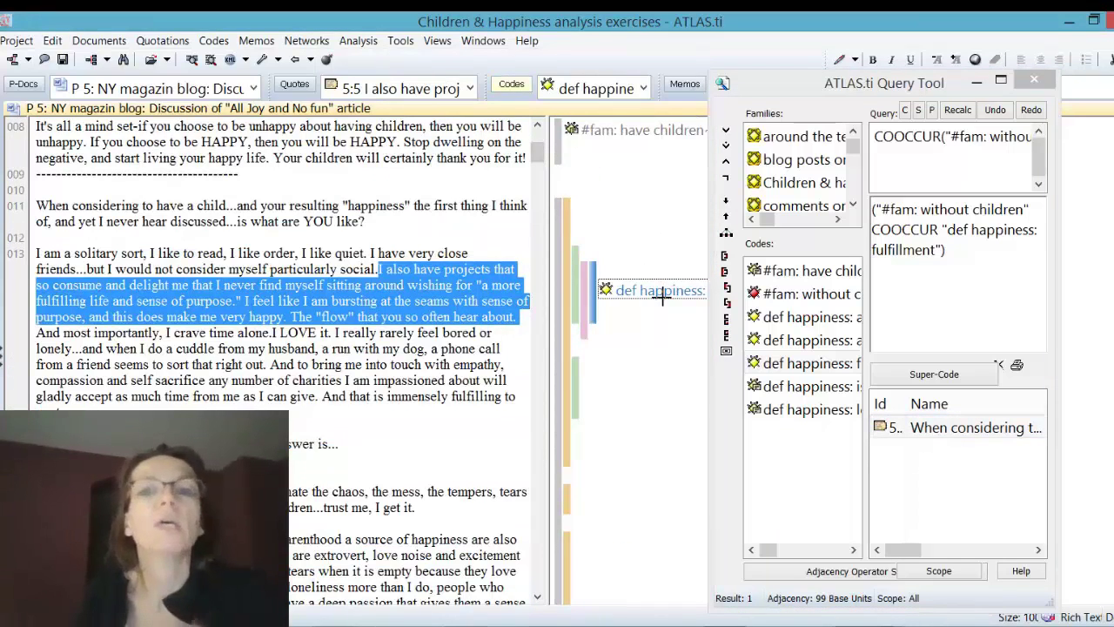
# Clear the Query Tool and run a co-occurrence of def happiness: long term view with #fam: without children (0 results)
pyautogui.click(907, 110)
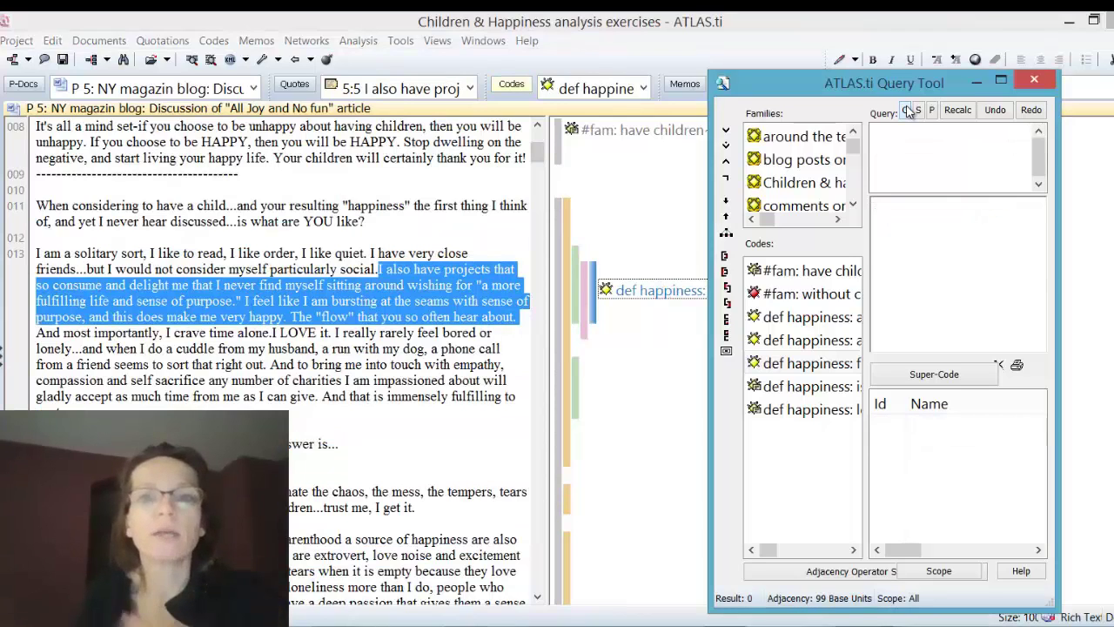
pyautogui.moveTo(708, 310); pyautogui.dragTo(603, 294)
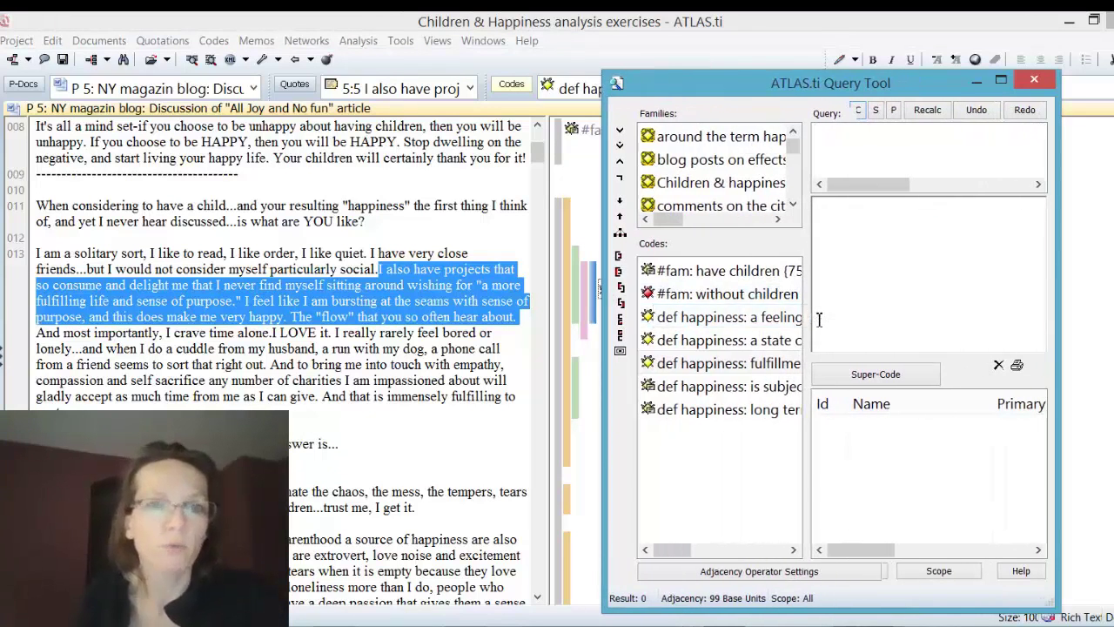
pyautogui.doubleClick(738, 409)
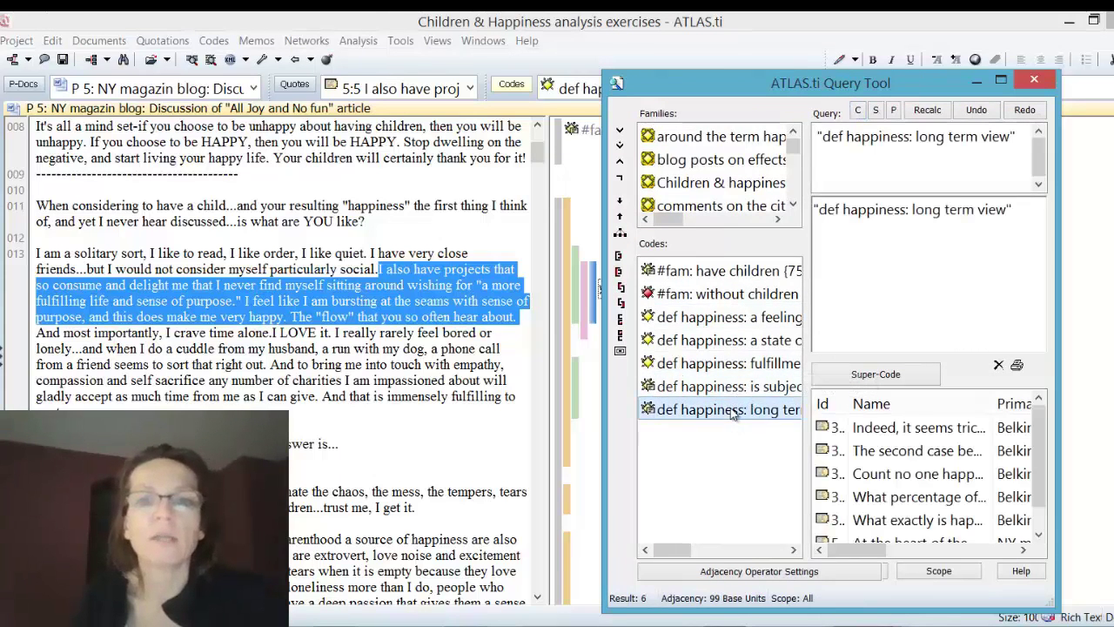
pyautogui.doubleClick(734, 296)
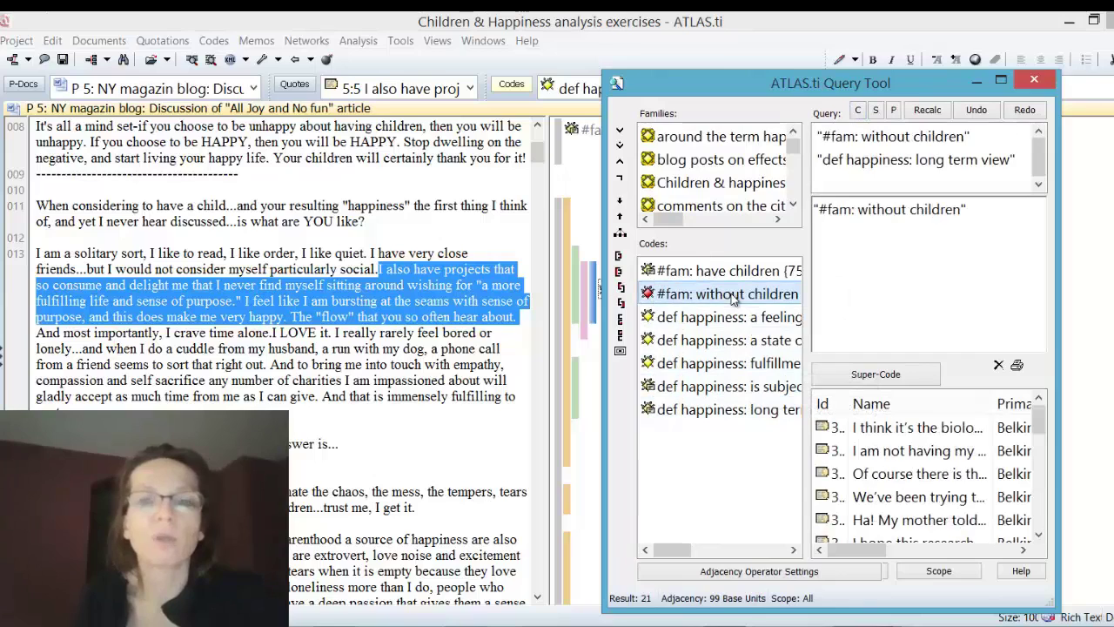
pyautogui.click(621, 351)
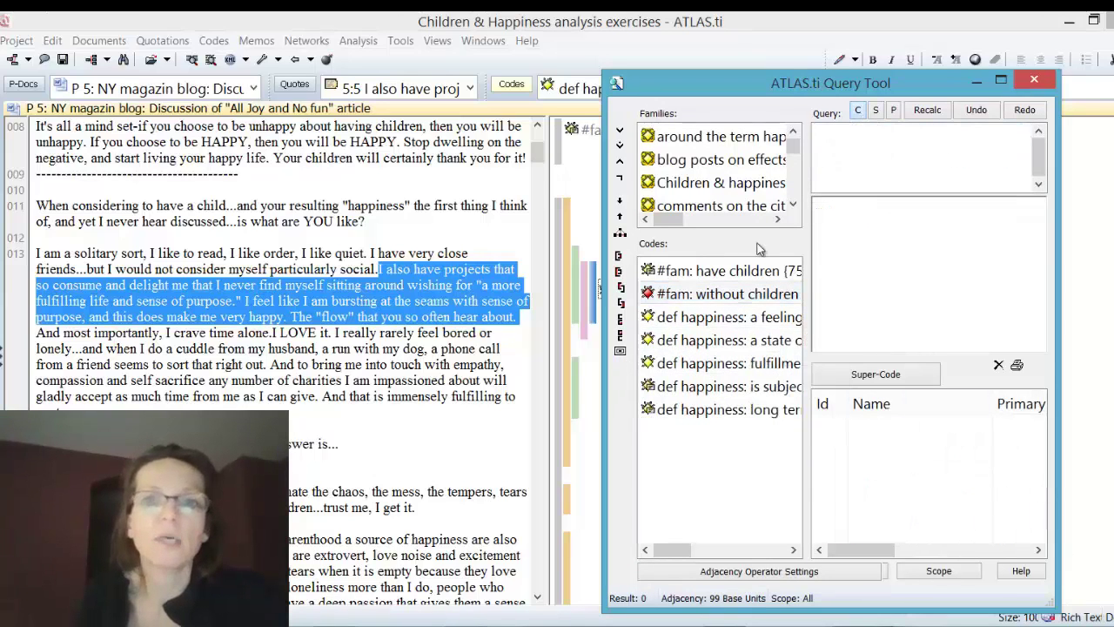
# Run a co-occurrence of def happiness: a feeling with #fam: without children (0 results), then clear the query
pyautogui.doubleClick(751, 317)
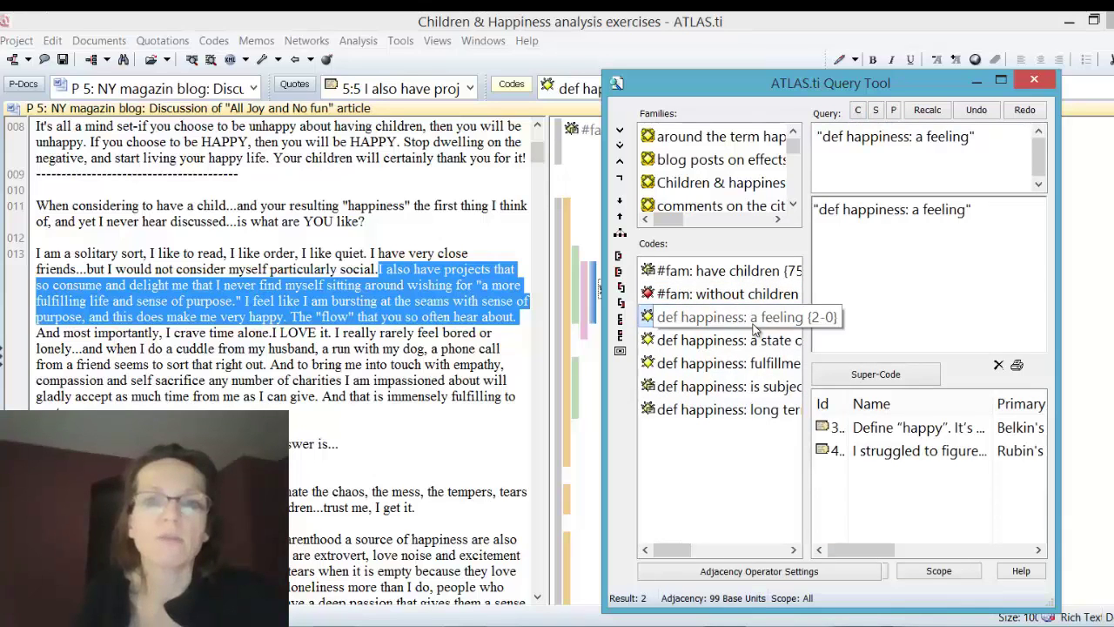
pyautogui.doubleClick(688, 301)
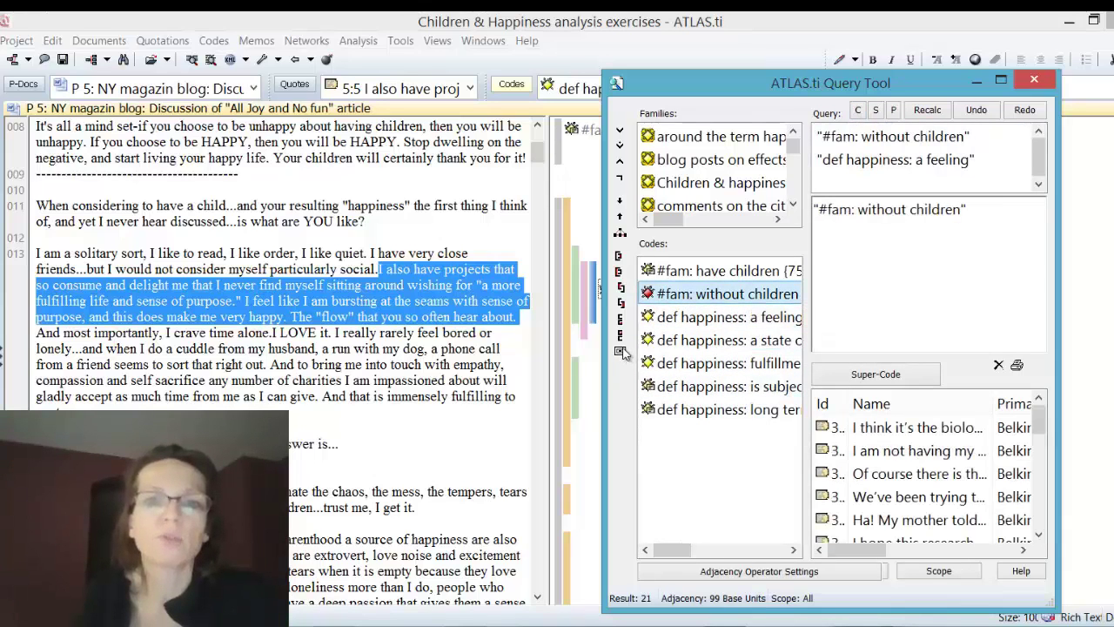
pyautogui.click(621, 351)
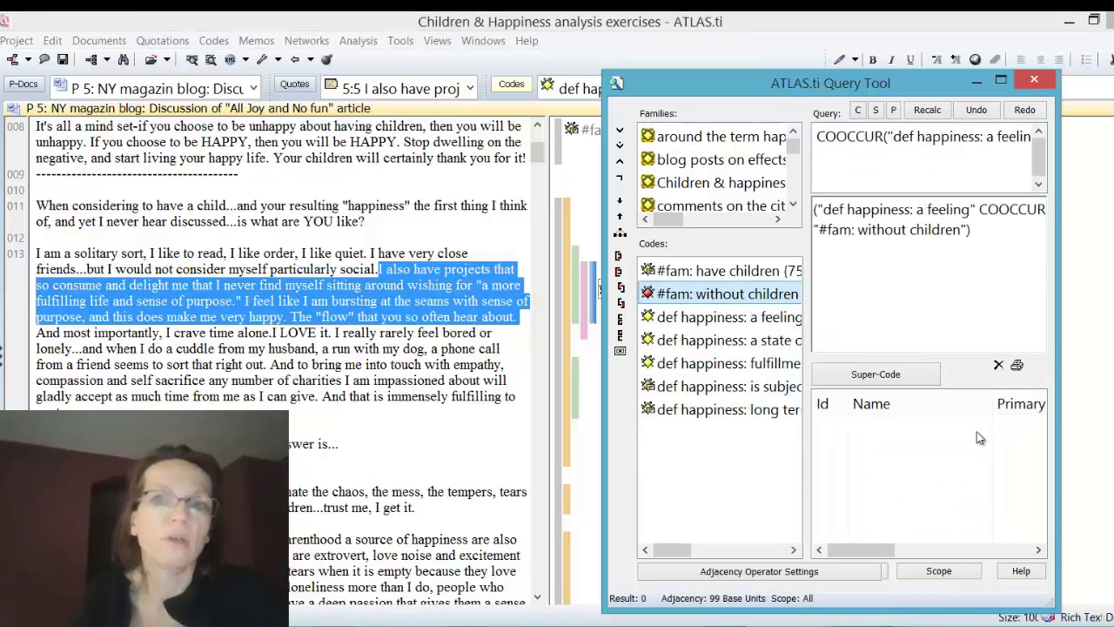
pyautogui.click(858, 110)
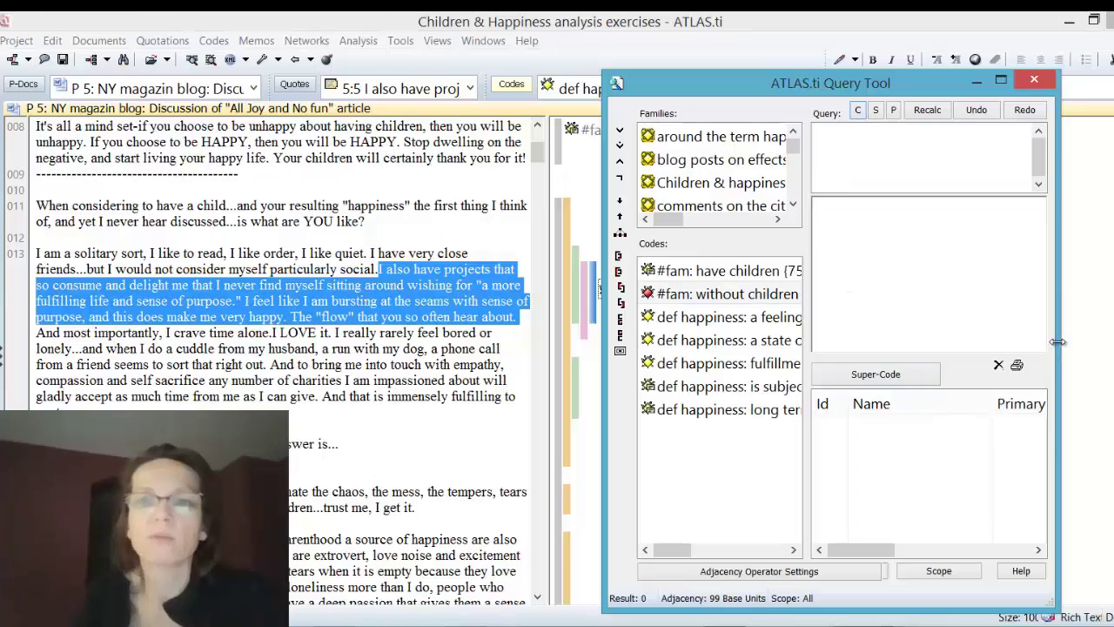
# Co-occur def happiness: fulfillment with #fam: have children, finding 9 quotations, then close the Query Tool
pyautogui.moveTo(1058, 342); pyautogui.dragTo(1113, 342)
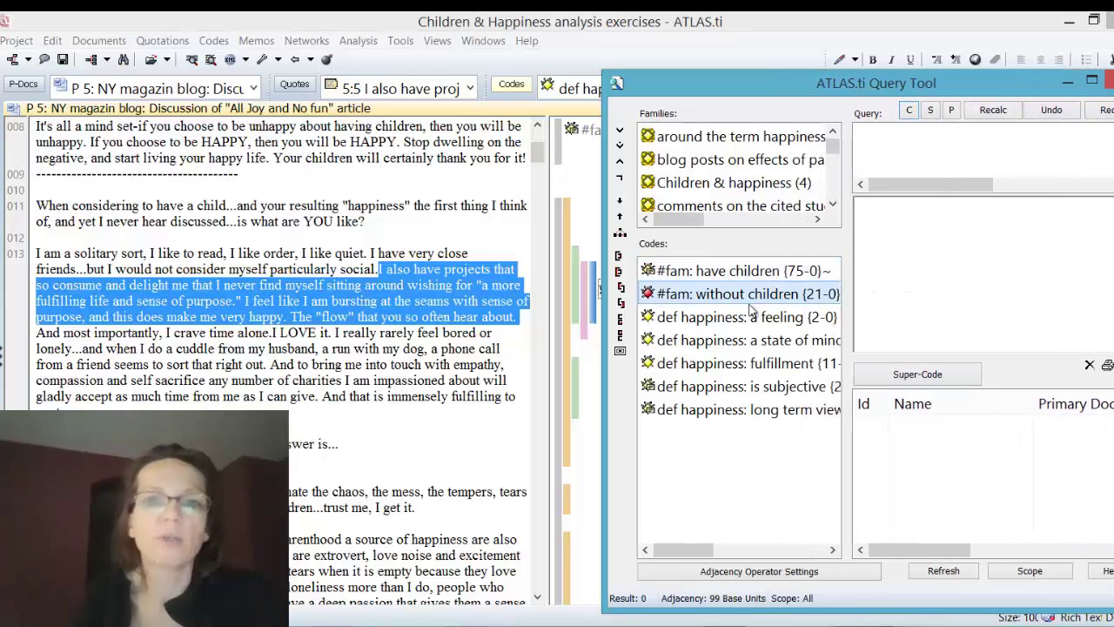
pyautogui.doubleClick(727, 362)
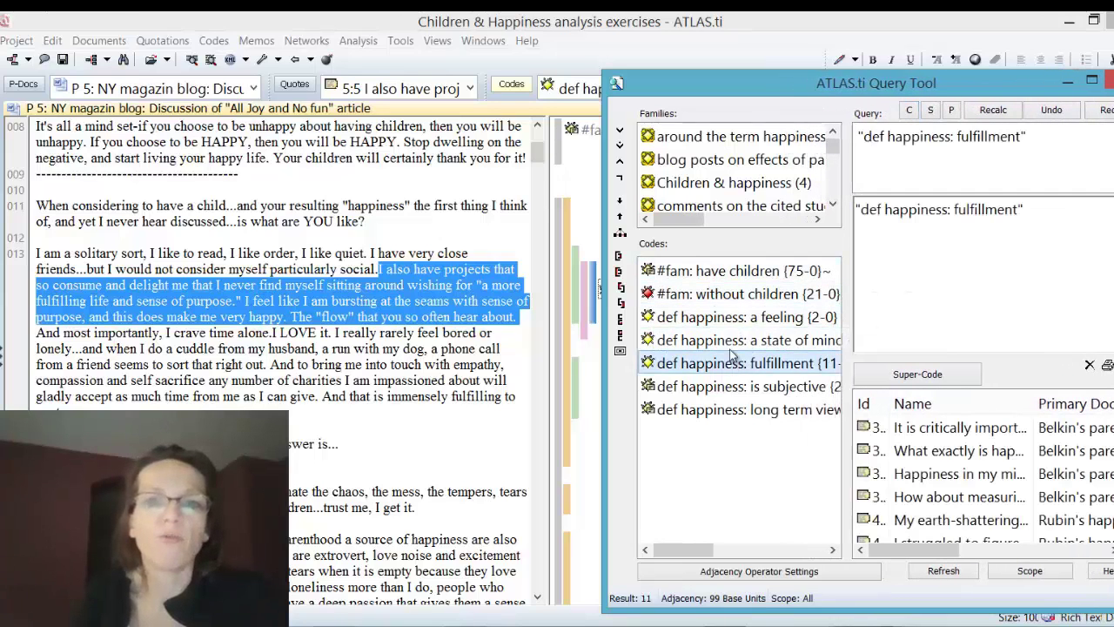
pyautogui.doubleClick(691, 270)
pyautogui.click(620, 351)
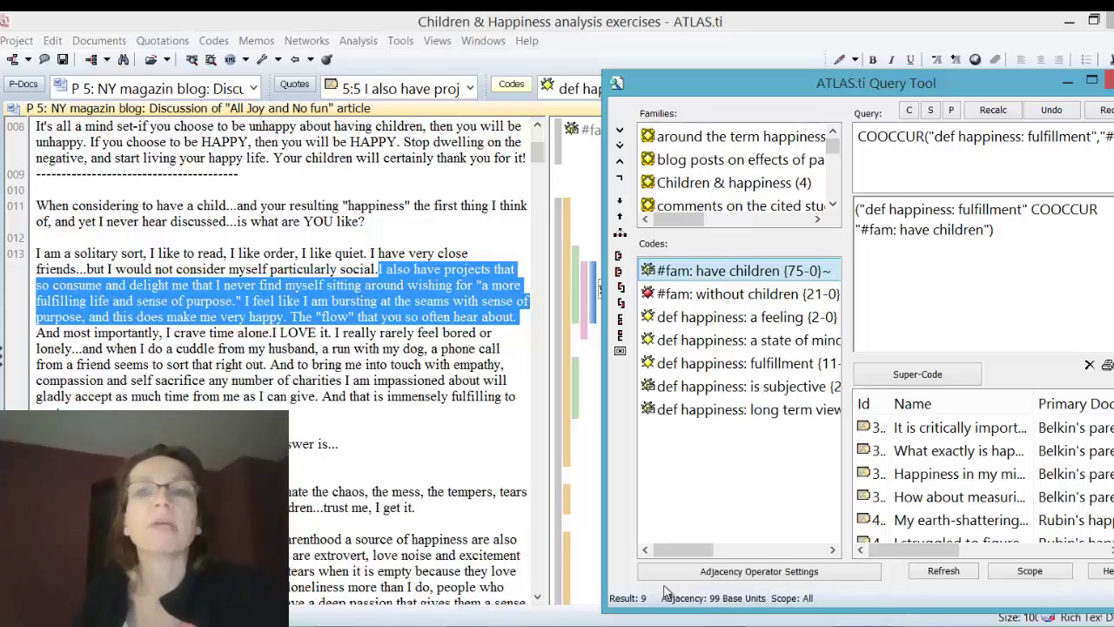
pyautogui.click(1106, 80)
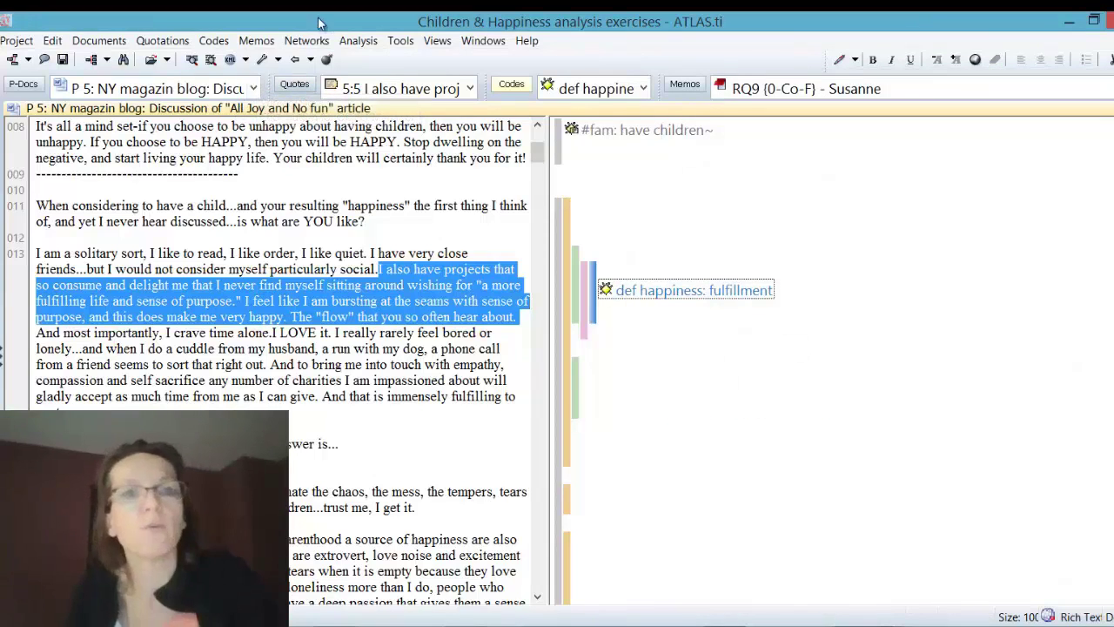
# Open the Code Co-occurrence Table and add #fam: have children and #fam: without children as columns
pyautogui.click(362, 45)
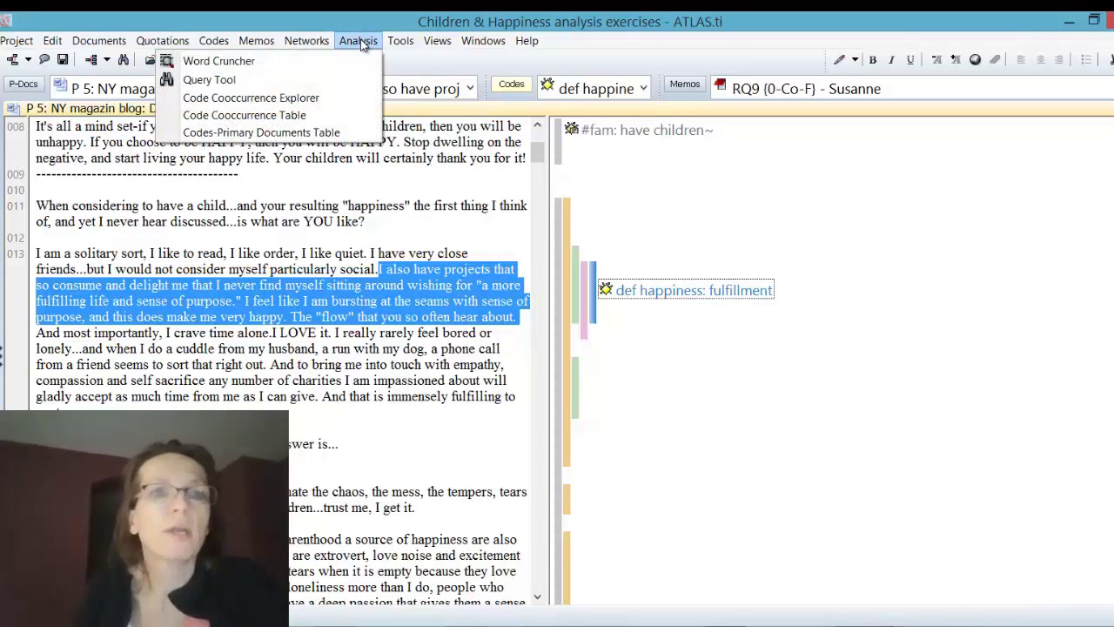
pyautogui.click(366, 117)
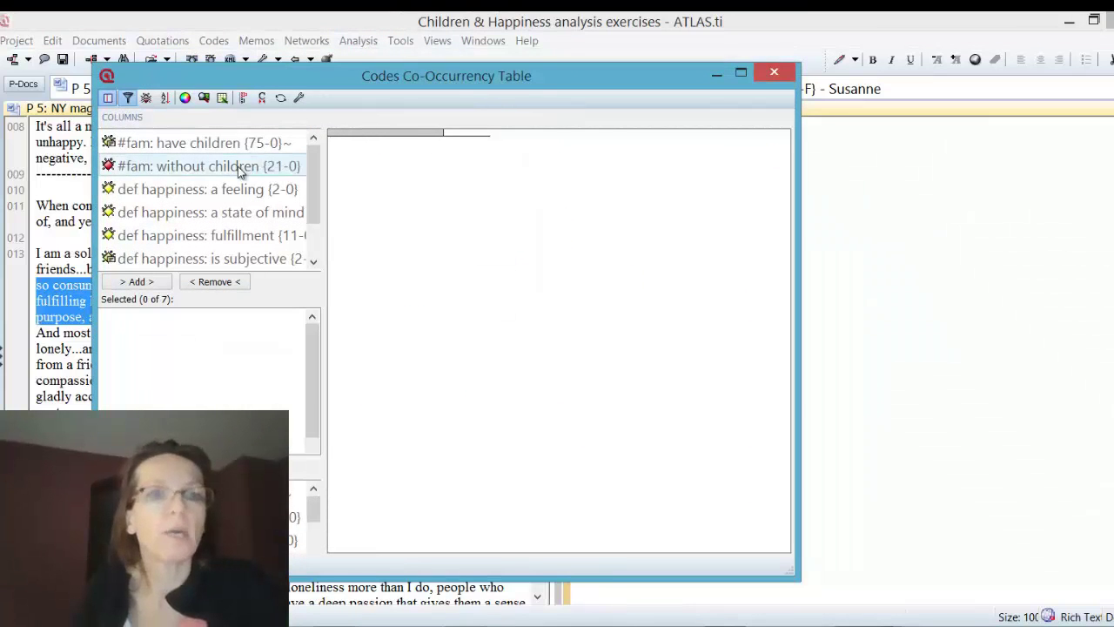
pyautogui.moveTo(311, 163)
pyautogui.mouseDown()
pyautogui.moveTo(319, 236)
pyautogui.moveTo(321, 162)
pyautogui.mouseUp()
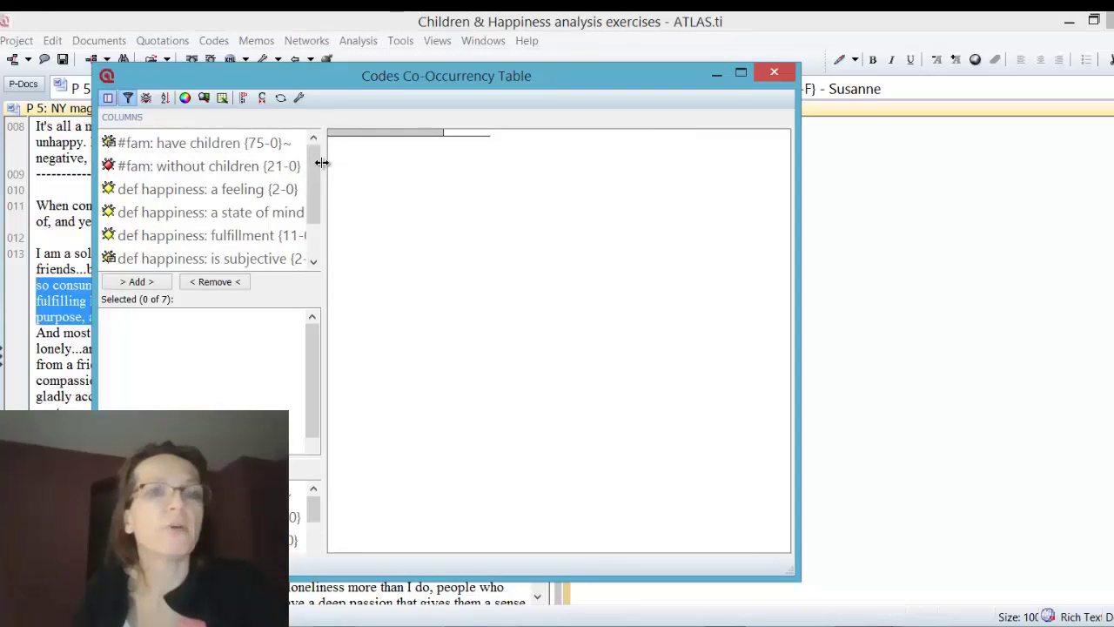
pyautogui.click(259, 153)
pyautogui.keyDown('ctrl'); pyautogui.click(254, 170); pyautogui.keyUp('ctrl')
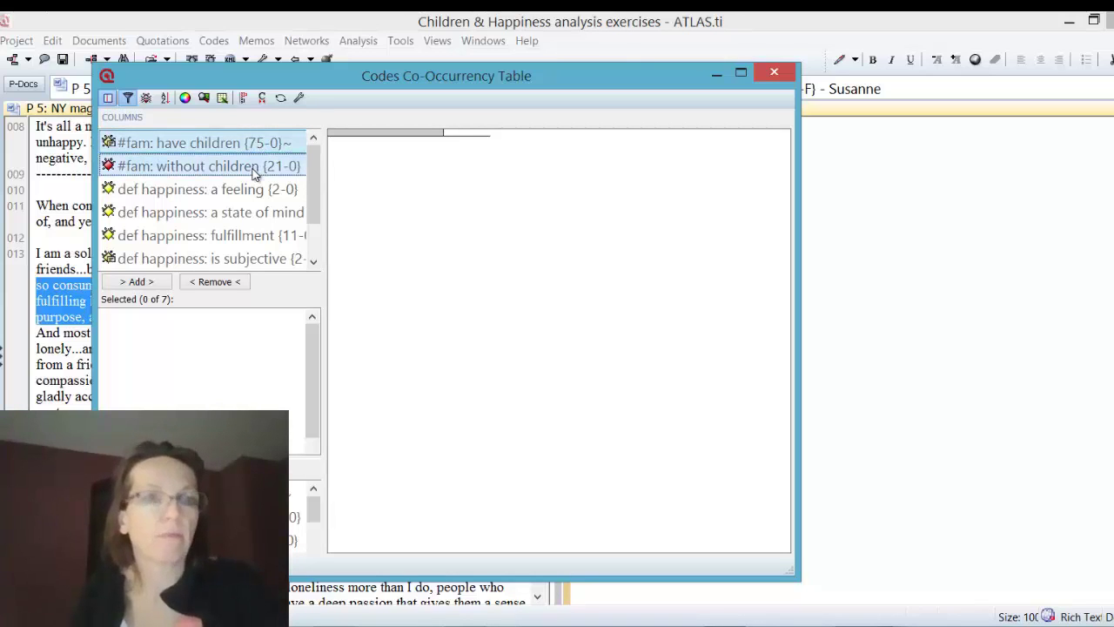
pyautogui.click(136, 282)
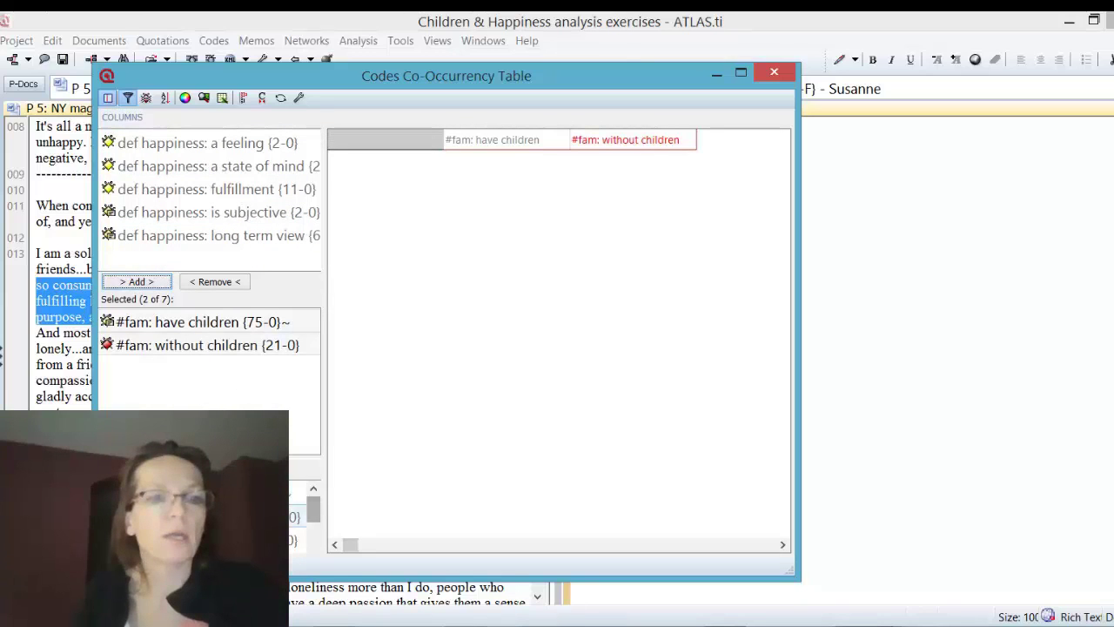
# Enlarge the table window and add the five def happiness codes as rows
pyautogui.moveTo(313, 509); pyautogui.dragTo(314, 539)
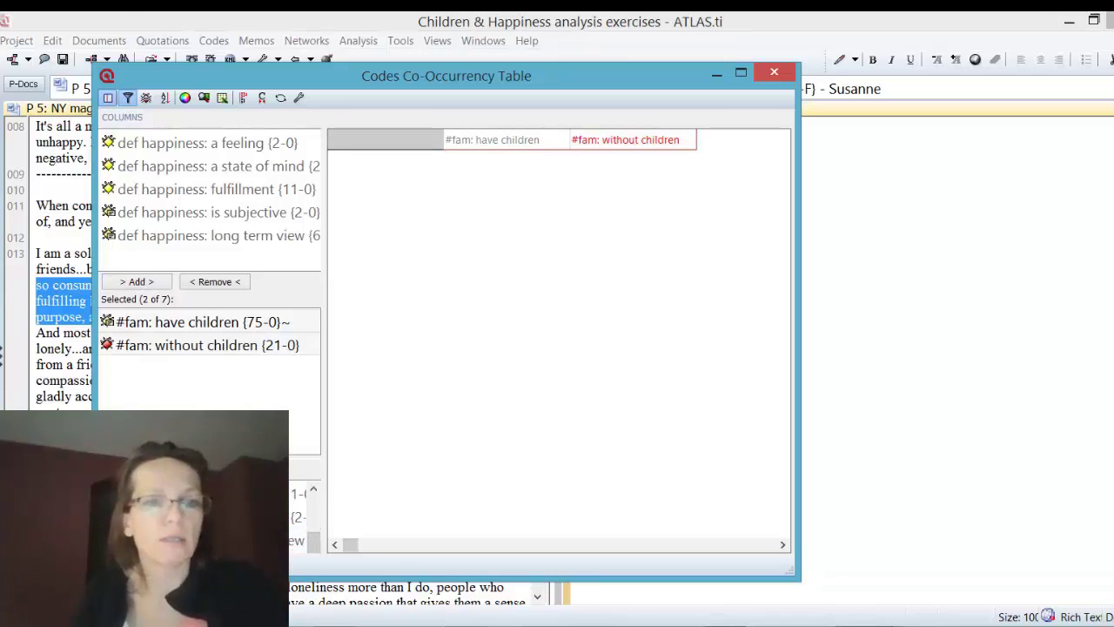
pyautogui.moveTo(557, 579); pyautogui.dragTo(557, 620)
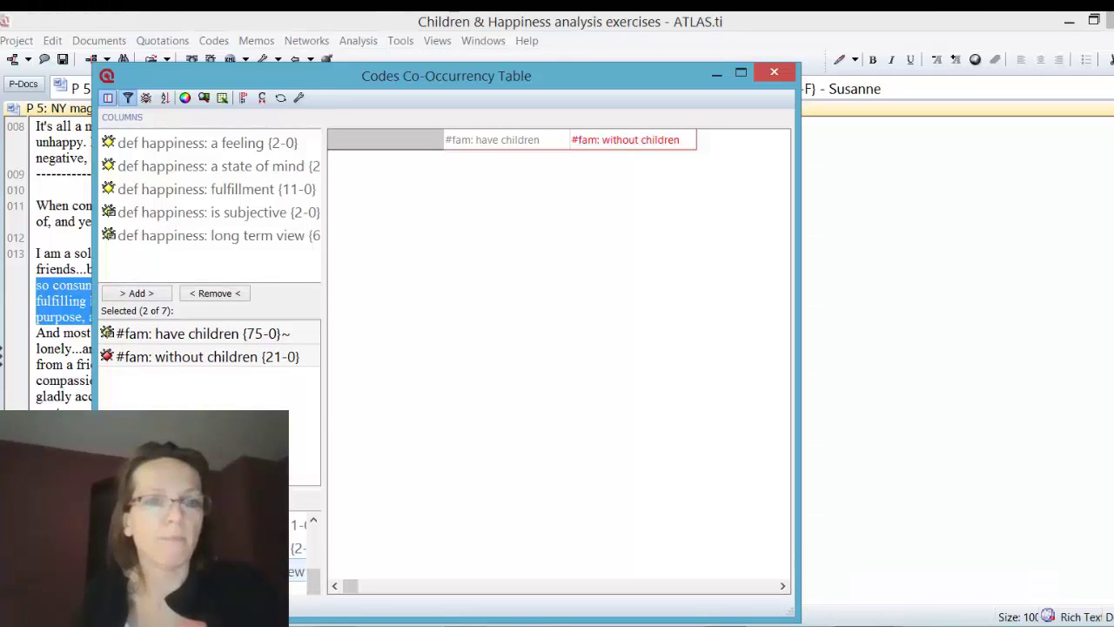
pyautogui.hscroll(2, 310, 551)
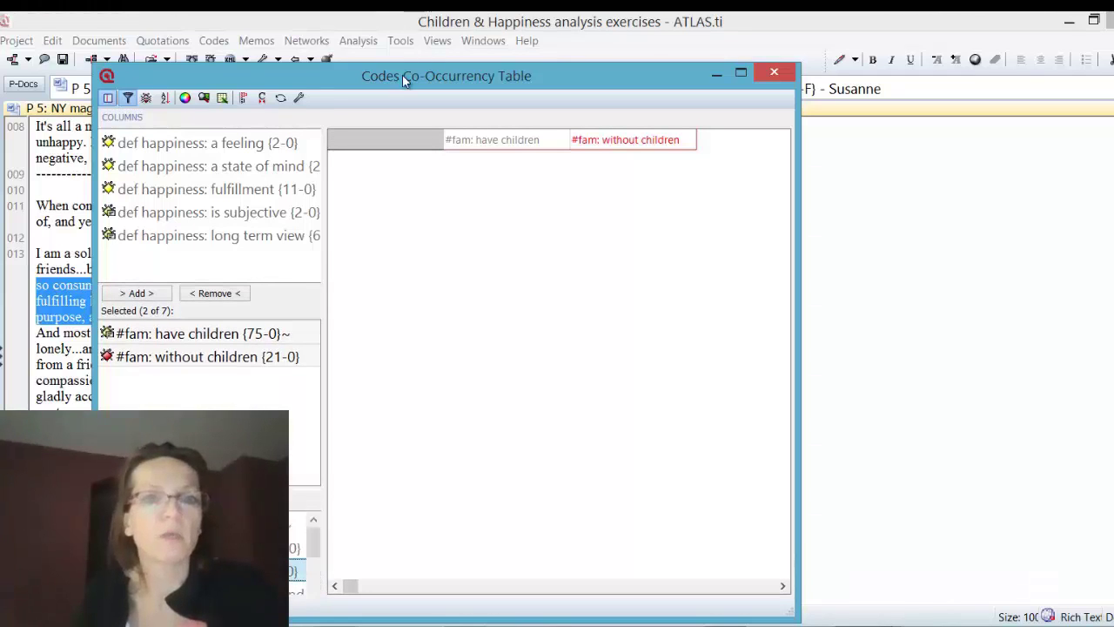
pyautogui.moveTo(403, 81); pyautogui.dragTo(480, 31)
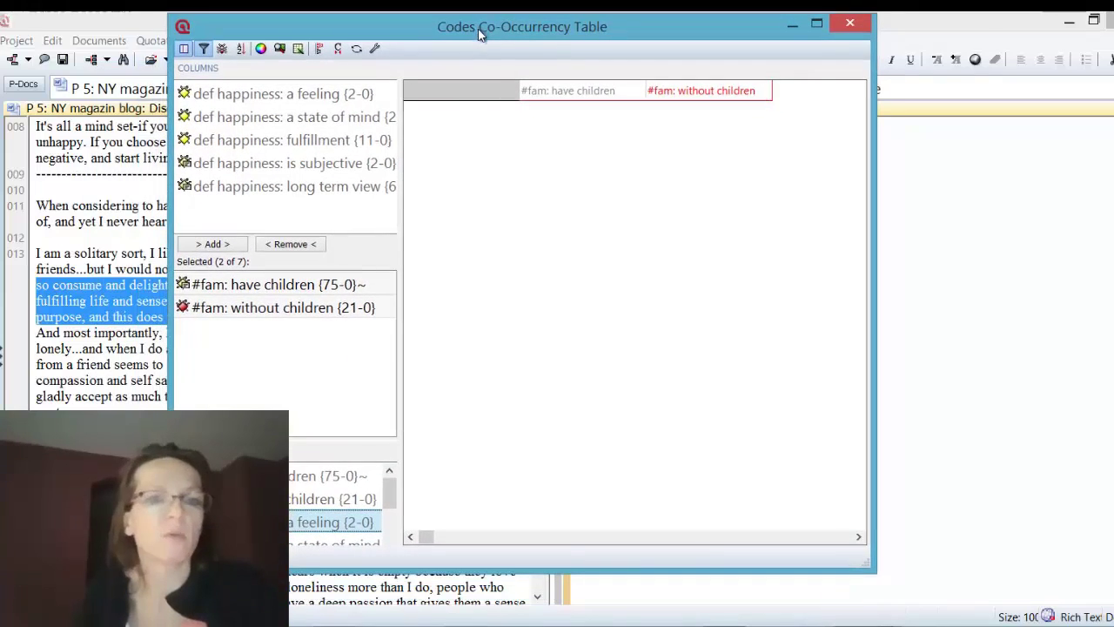
pyautogui.doubleClick(318, 527)
pyautogui.doubleClick(315, 527)
pyautogui.doubleClick(312, 527)
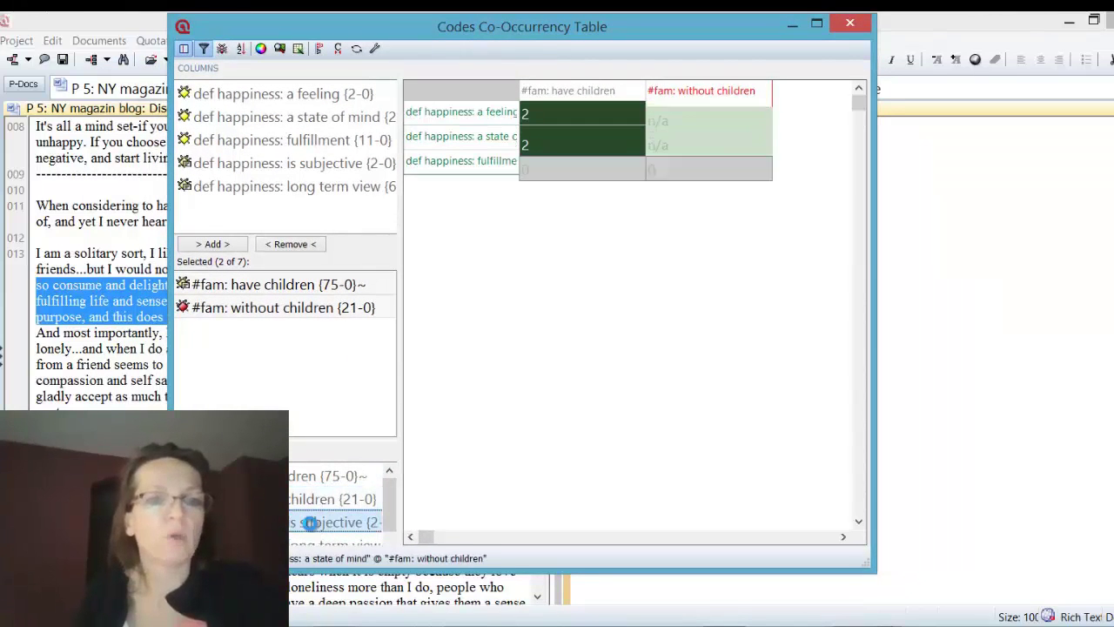
pyautogui.doubleClick(312, 525)
pyautogui.doubleClick(312, 525)
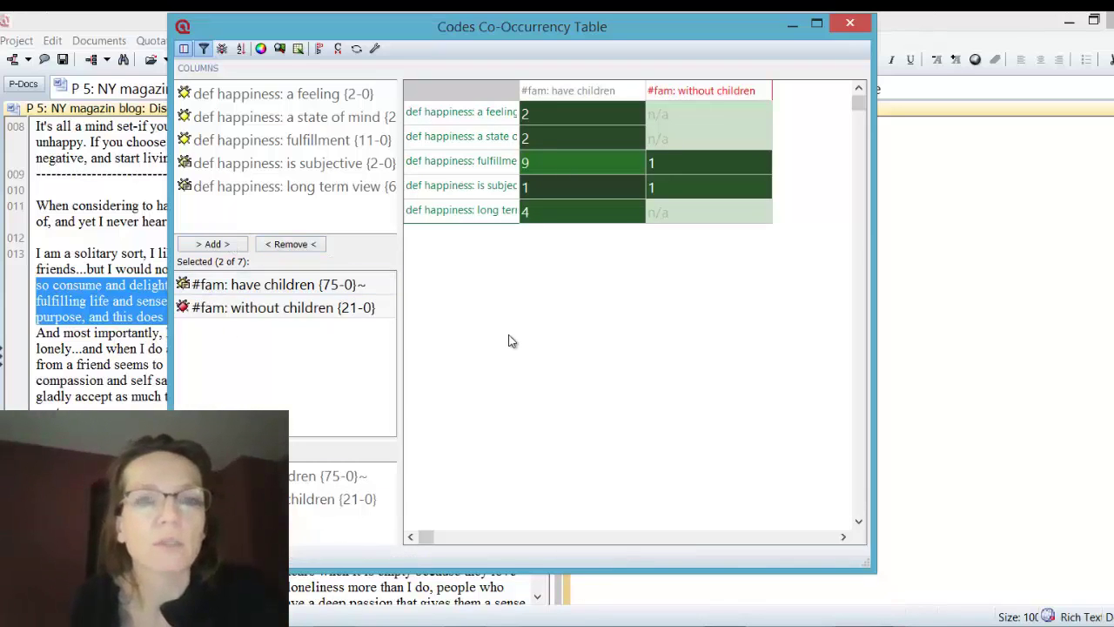
# Toggle coefficients on, then off, so cells show plain counts like fulfillment 9 and 1
pyautogui.click(337, 49)
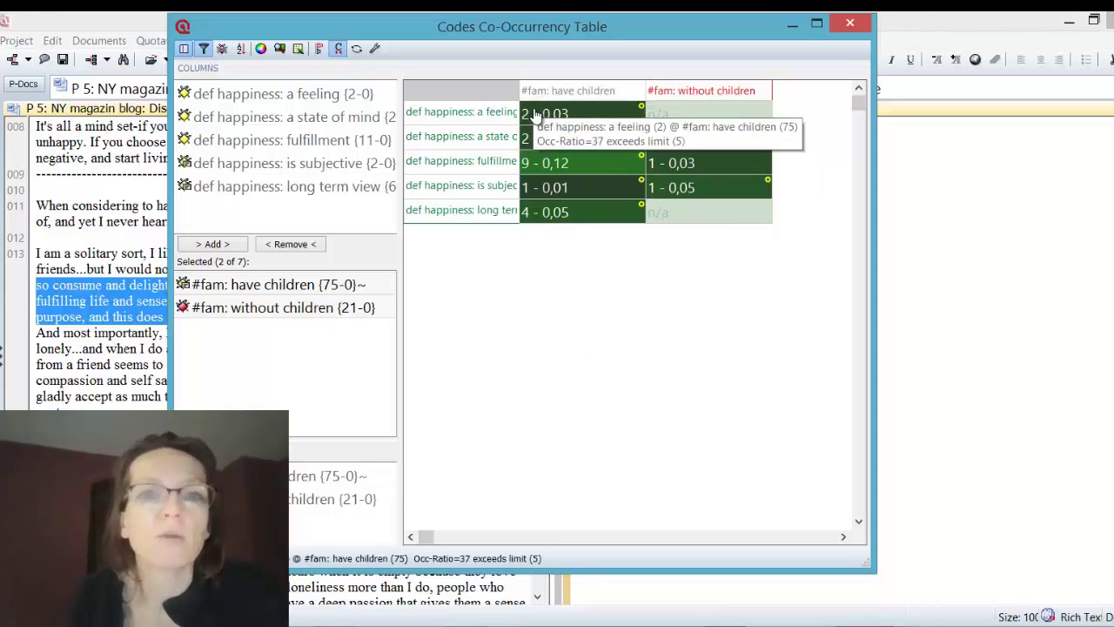
pyautogui.moveTo(522, 218)
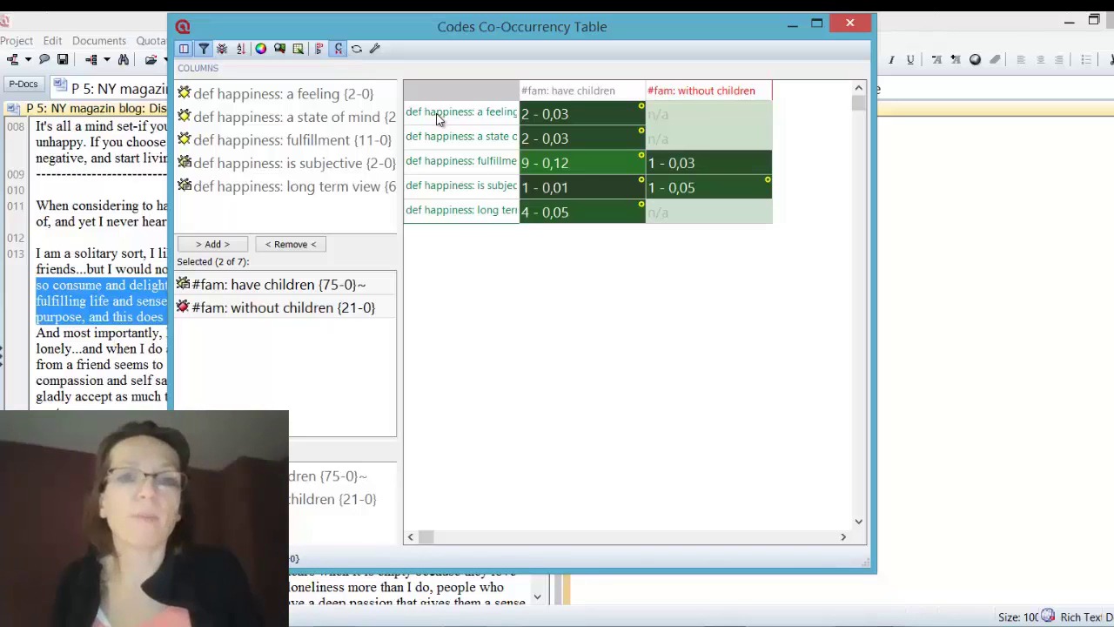
pyautogui.moveTo(633, 165)
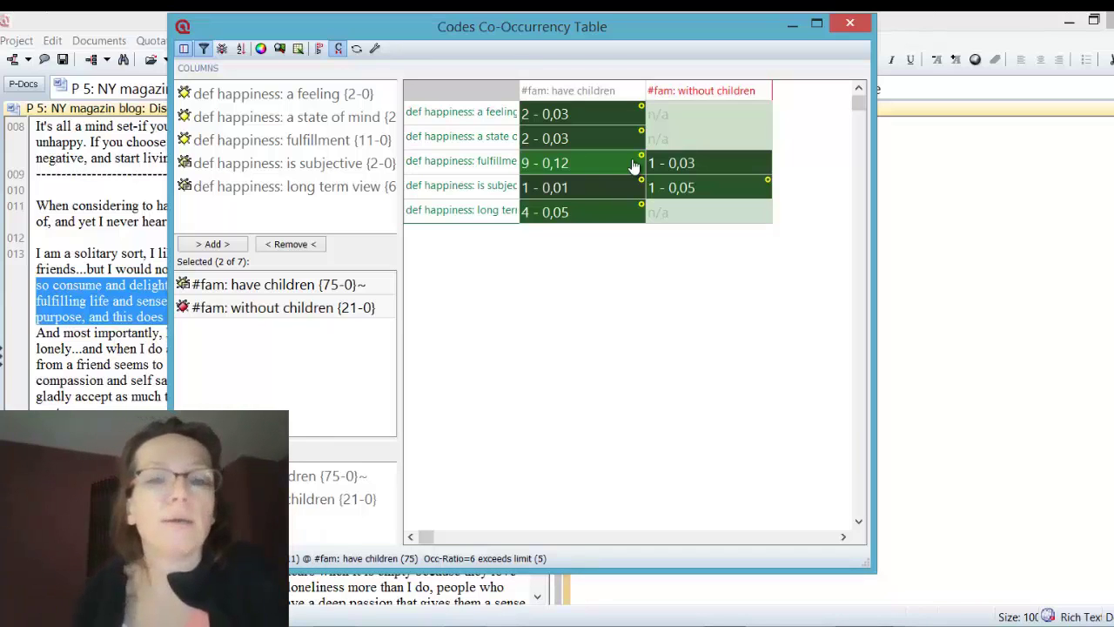
pyautogui.click(342, 47)
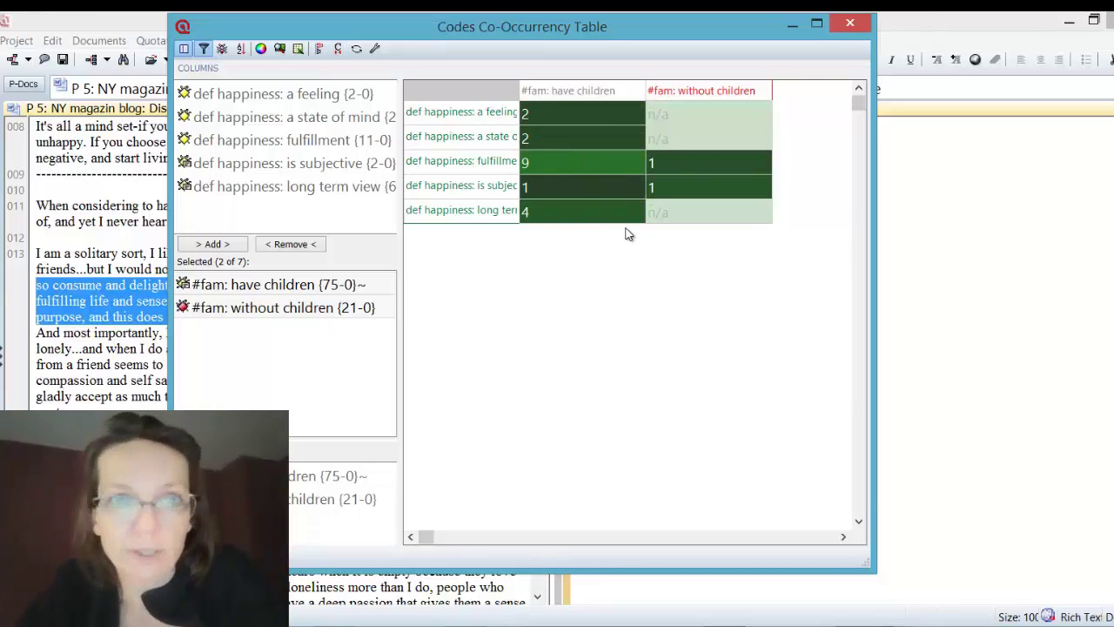
# Show quotation 5:5 from the fulfillment × without-children cell and move the table aside
pyautogui.click(758, 164)
pyautogui.click(762, 165)
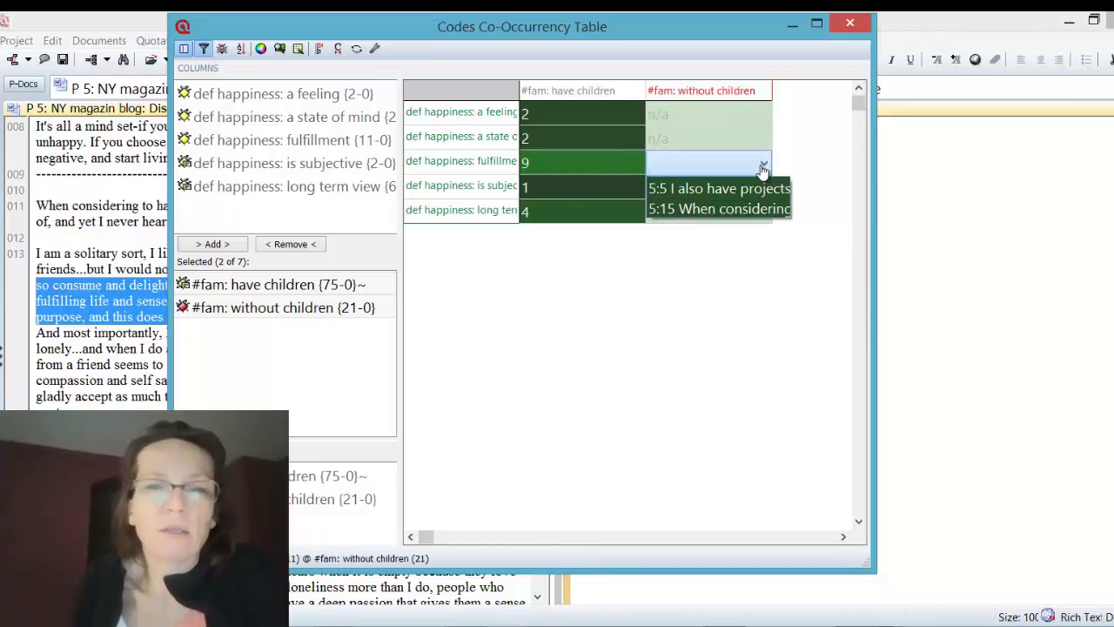
pyautogui.click(258, 166)
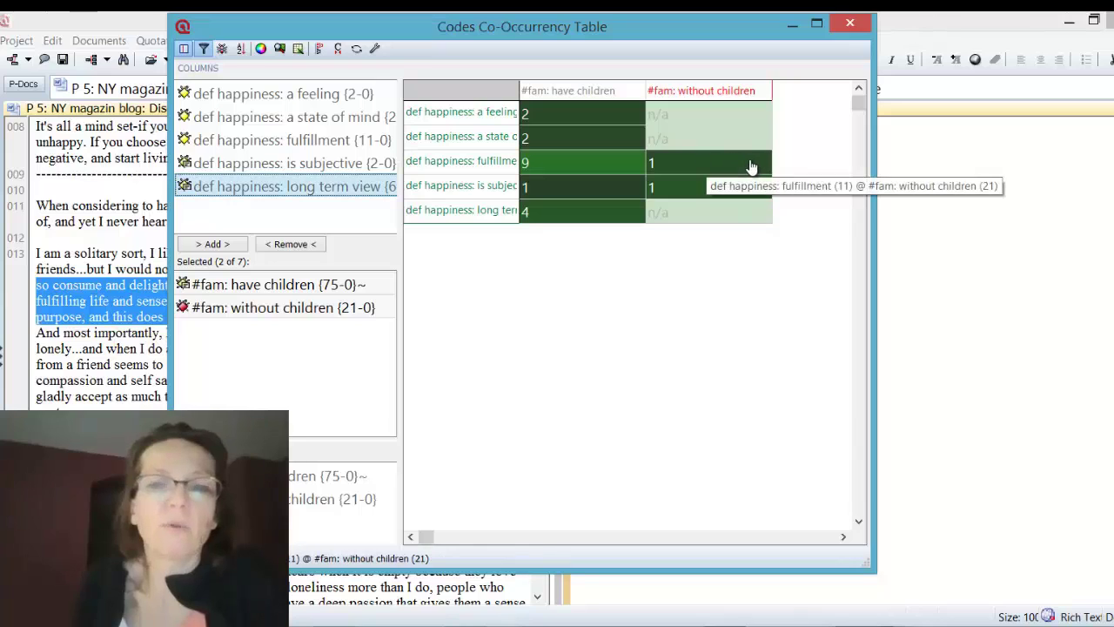
pyautogui.click(763, 165)
pyautogui.click(766, 166)
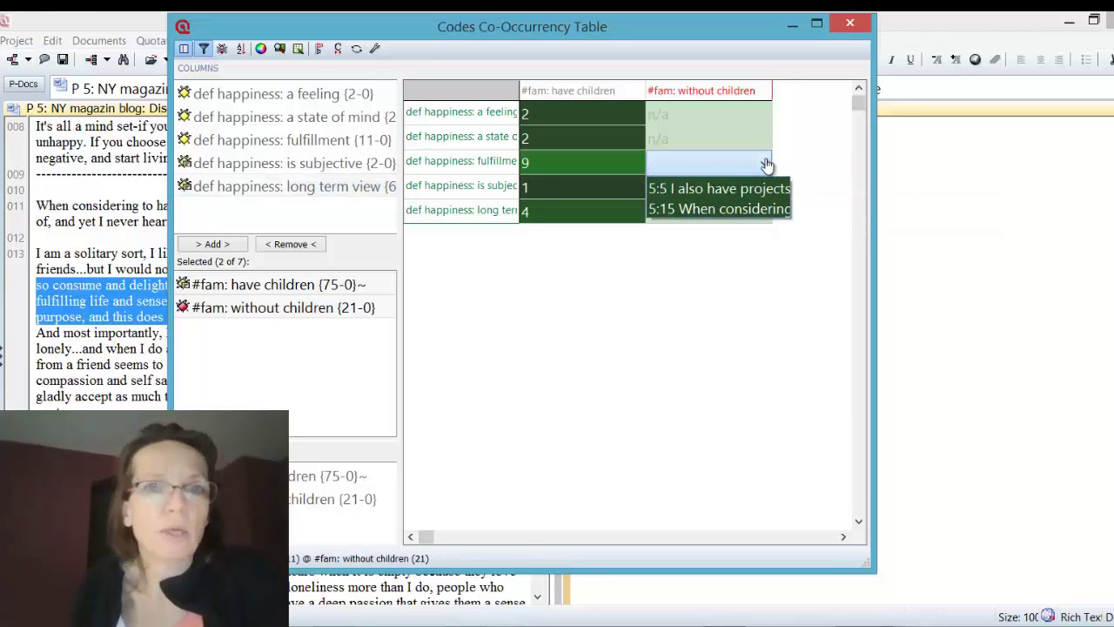
pyautogui.click(691, 196)
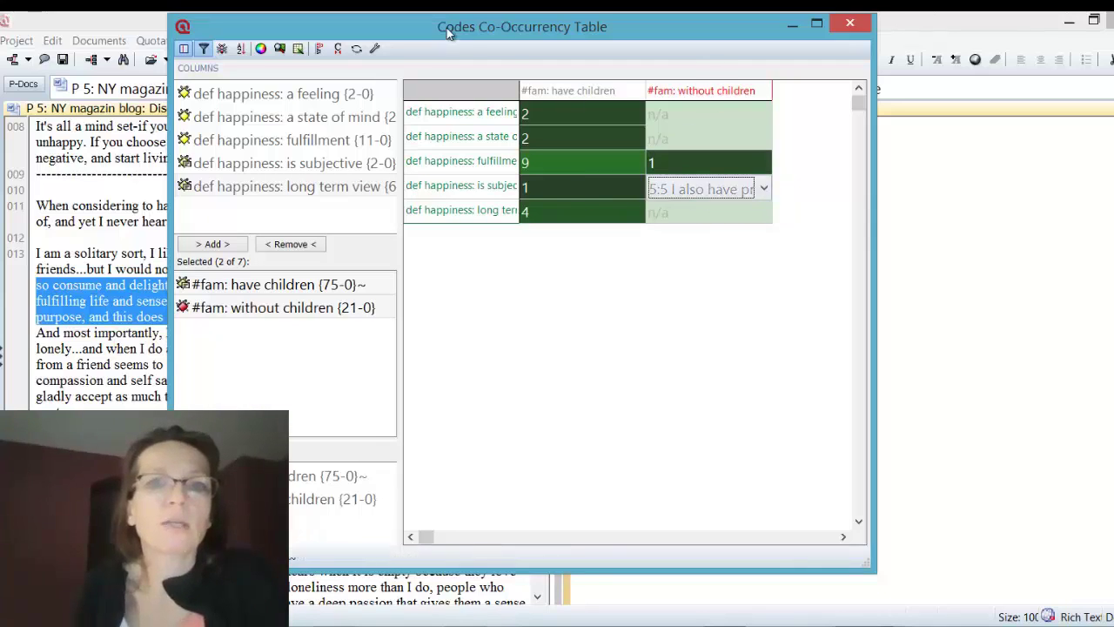
pyautogui.moveTo(475, 31); pyautogui.dragTo(776, 51)
# Show quotation 5:15 from the same cell and reposition the table to reveal both columns
pyautogui.click(1068, 184)
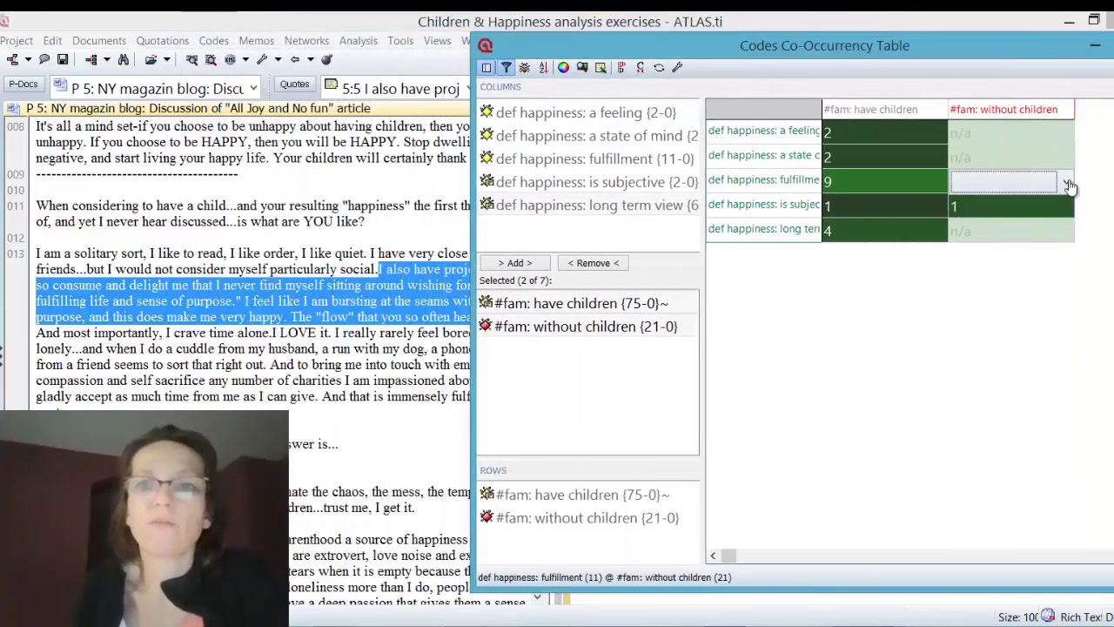
pyautogui.click(1066, 183)
pyautogui.click(1061, 211)
pyautogui.click(1066, 183)
pyautogui.click(1050, 228)
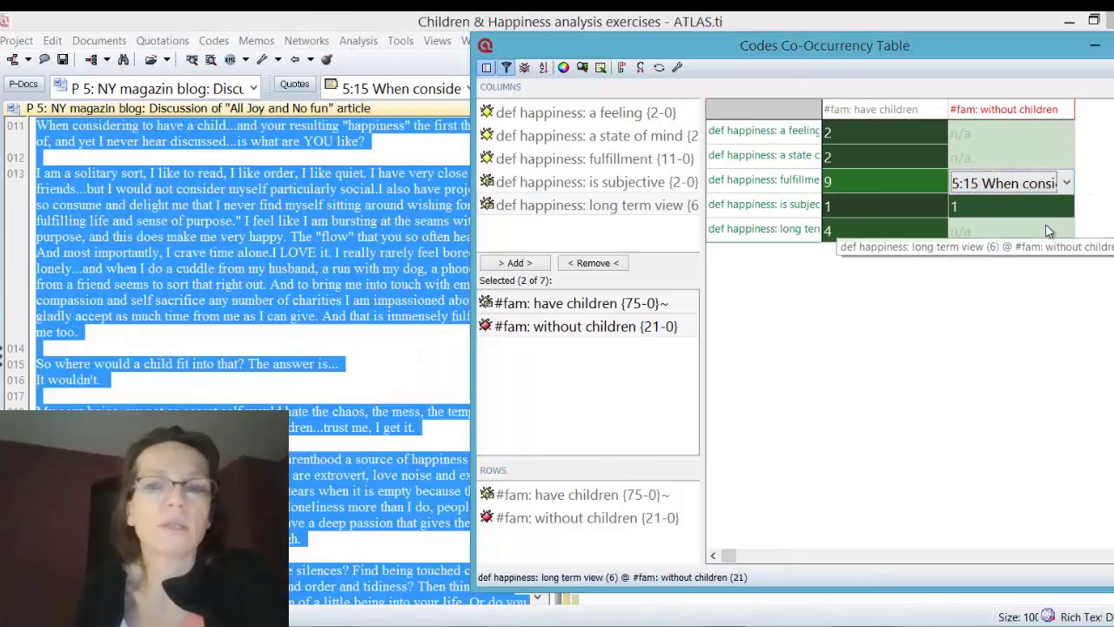
pyautogui.moveTo(617, 41); pyautogui.dragTo(779, 51)
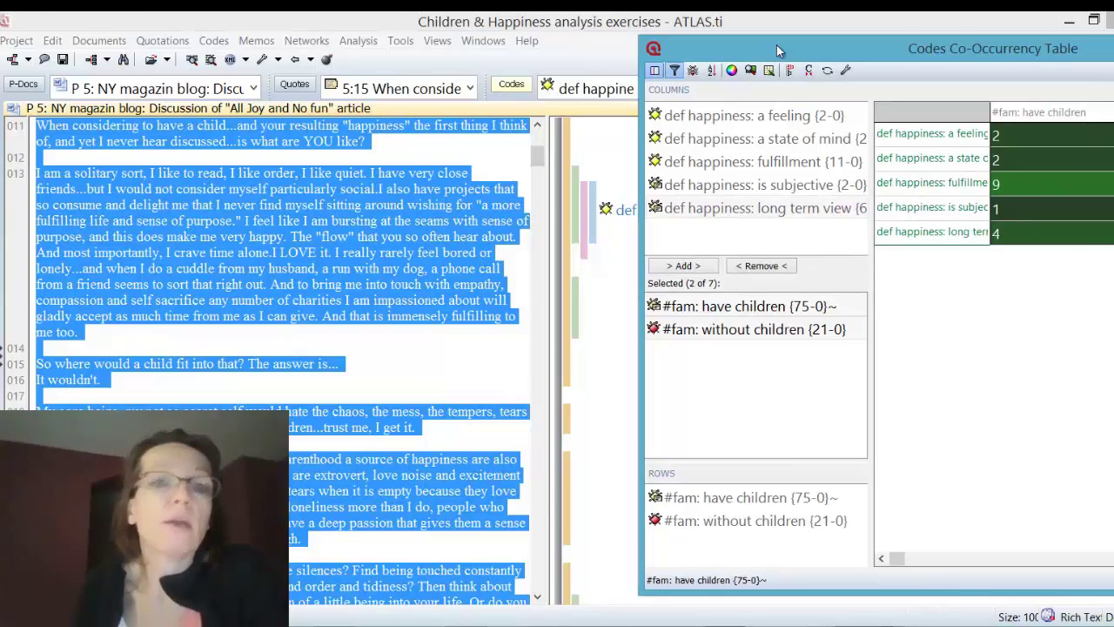
pyautogui.moveTo(776, 44); pyautogui.dragTo(498, 38)
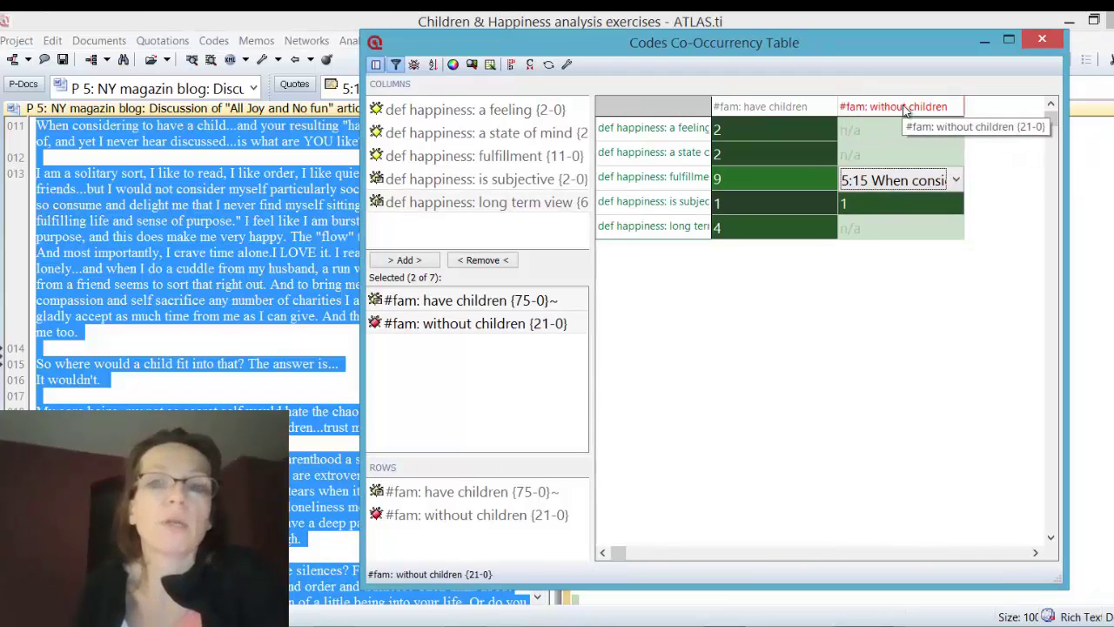
pyautogui.click(956, 182)
pyautogui.click(928, 224)
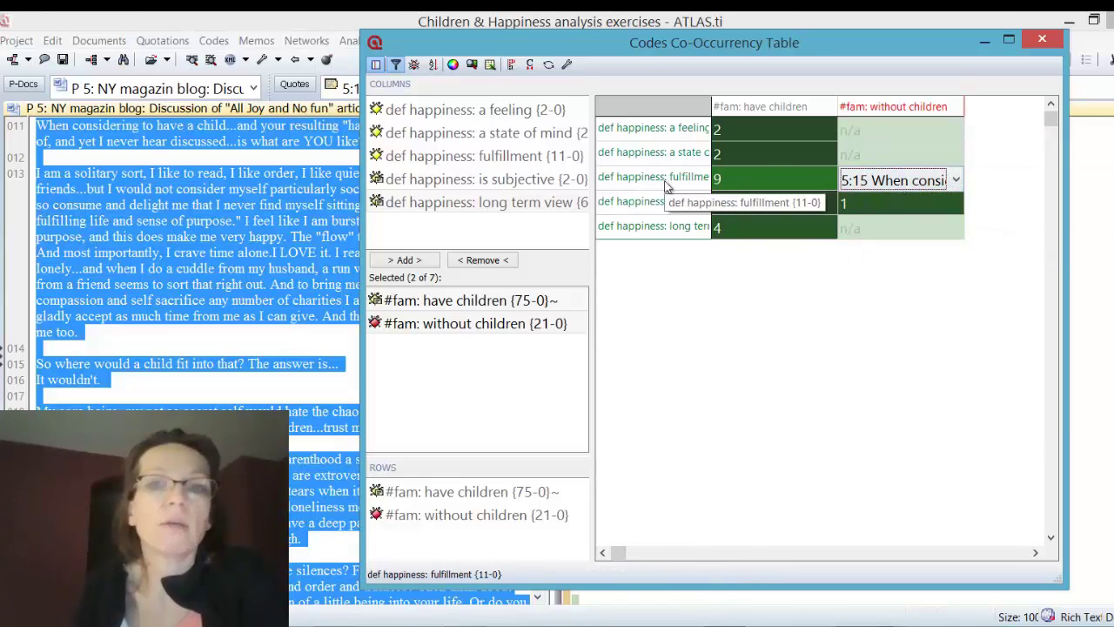
# Show quotation 5:12 from the is subjective × without-children cell in the document
pyautogui.click(947, 204)
pyautogui.click(957, 207)
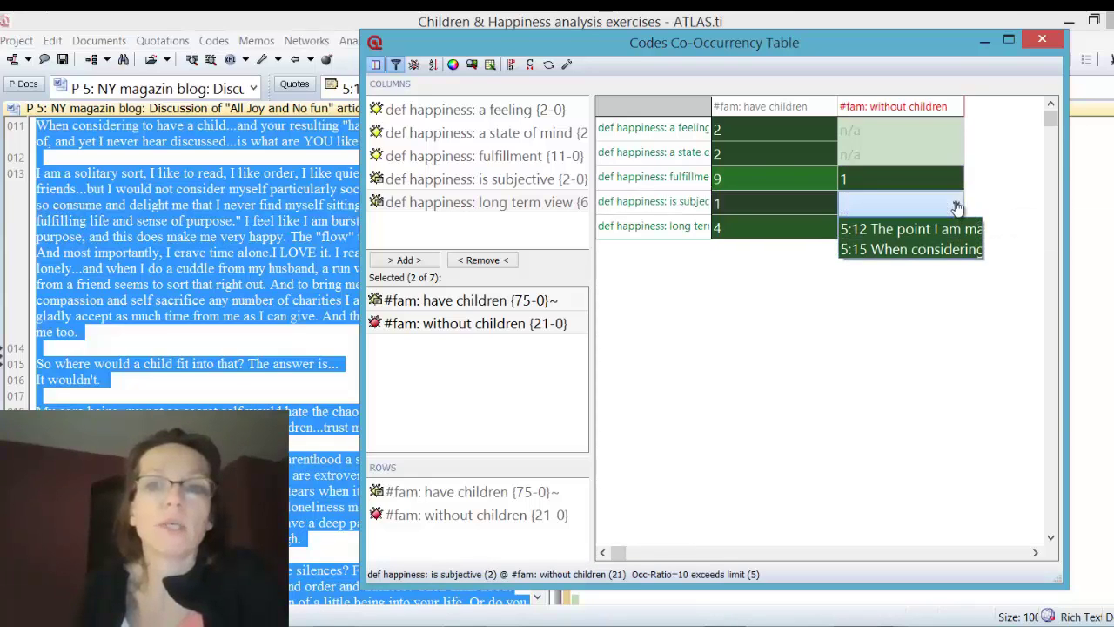
pyautogui.click(956, 228)
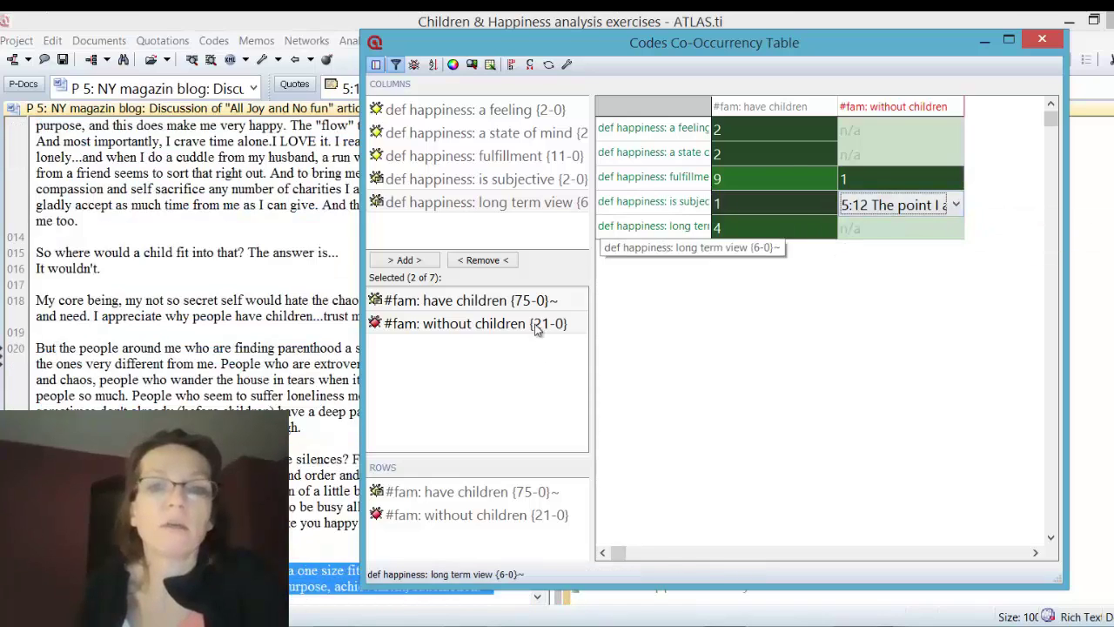
pyautogui.moveTo(439, 44); pyautogui.dragTo(586, 46)
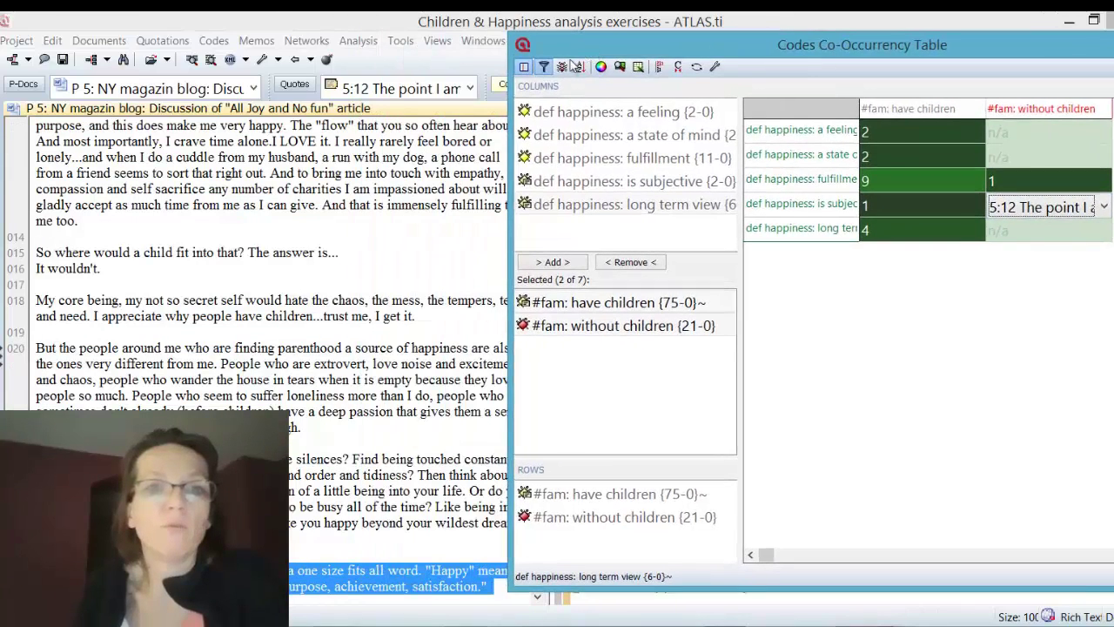
pyautogui.click(421, 363)
pyautogui.scroll(-6, 422, 363)
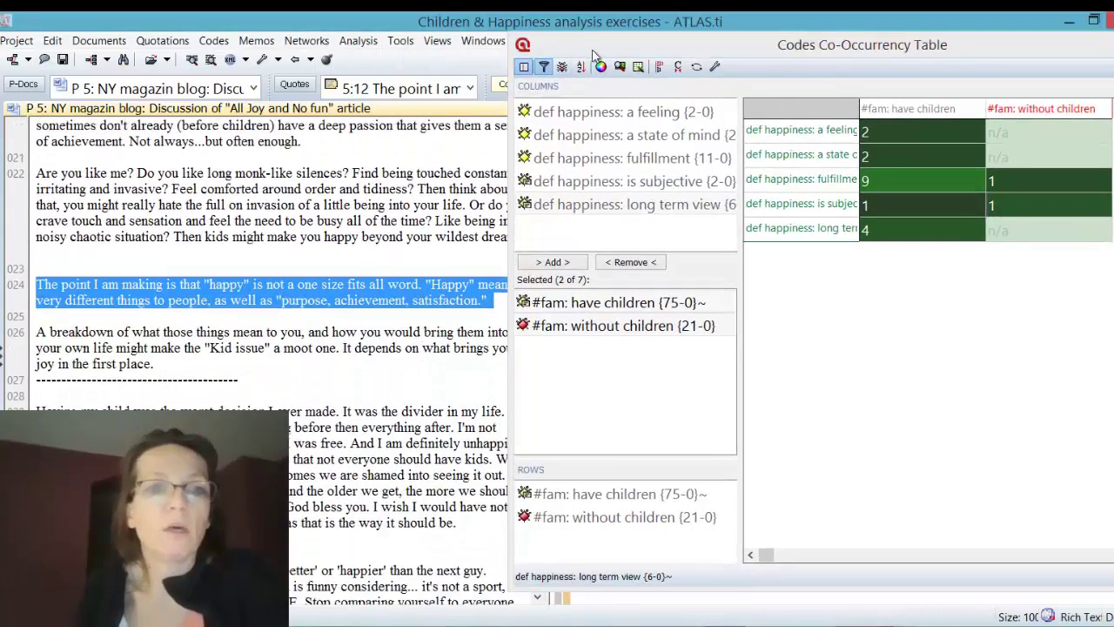
# Reposition the table and show quotation 5:15 from the same is subjective cell
pyautogui.click(1054, 205)
pyautogui.click(1103, 207)
pyautogui.click(796, 46)
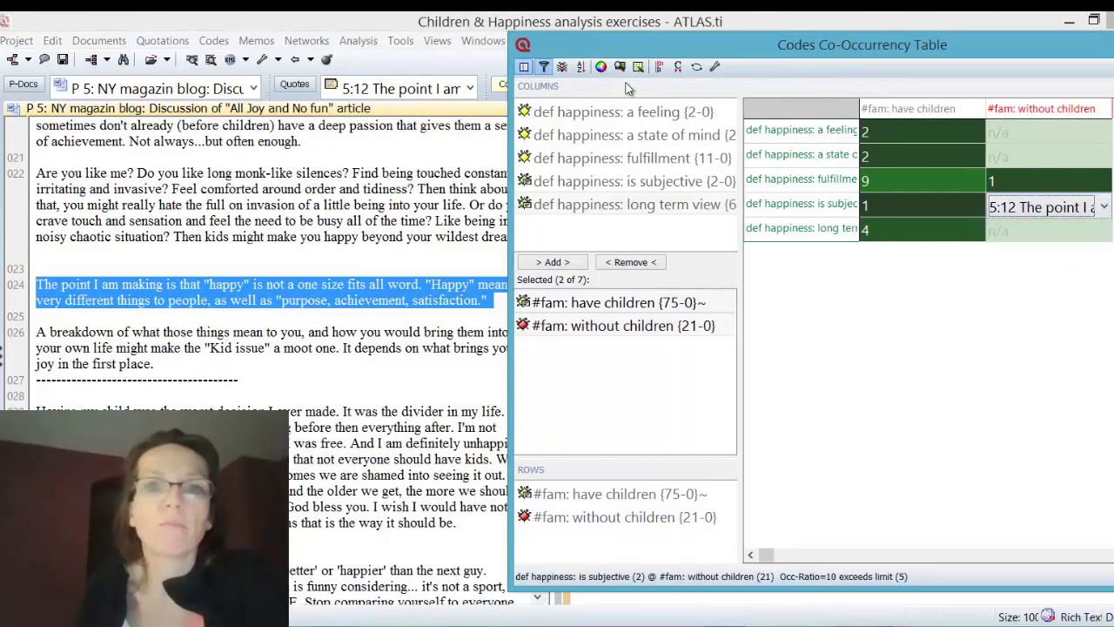
pyautogui.moveTo(614, 51); pyautogui.dragTo(491, 35)
pyautogui.click(984, 193)
pyautogui.click(961, 241)
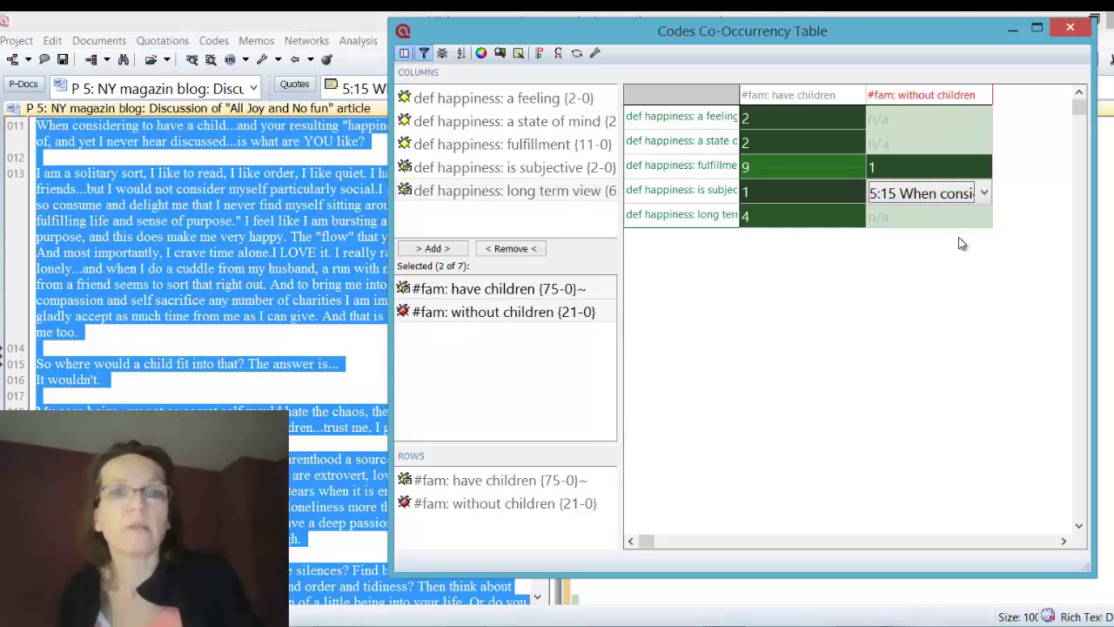
# Browse the quotation lists of the is subjective, fulfillment, state of mind and a feeling have-children cells
pyautogui.click(857, 193)
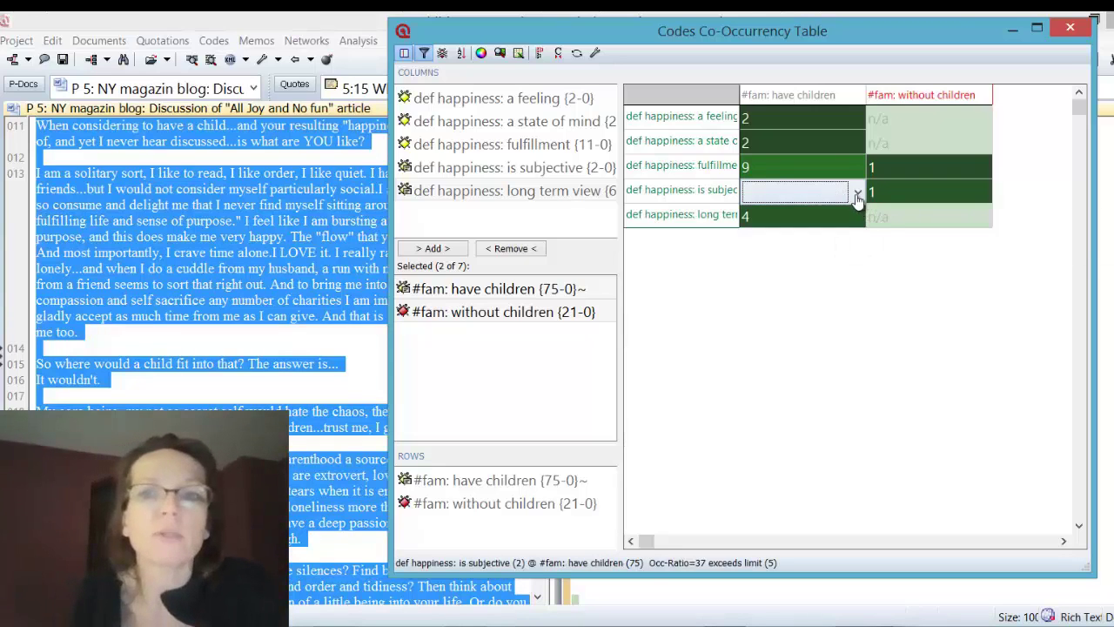
pyautogui.click(858, 195)
pyautogui.click(857, 194)
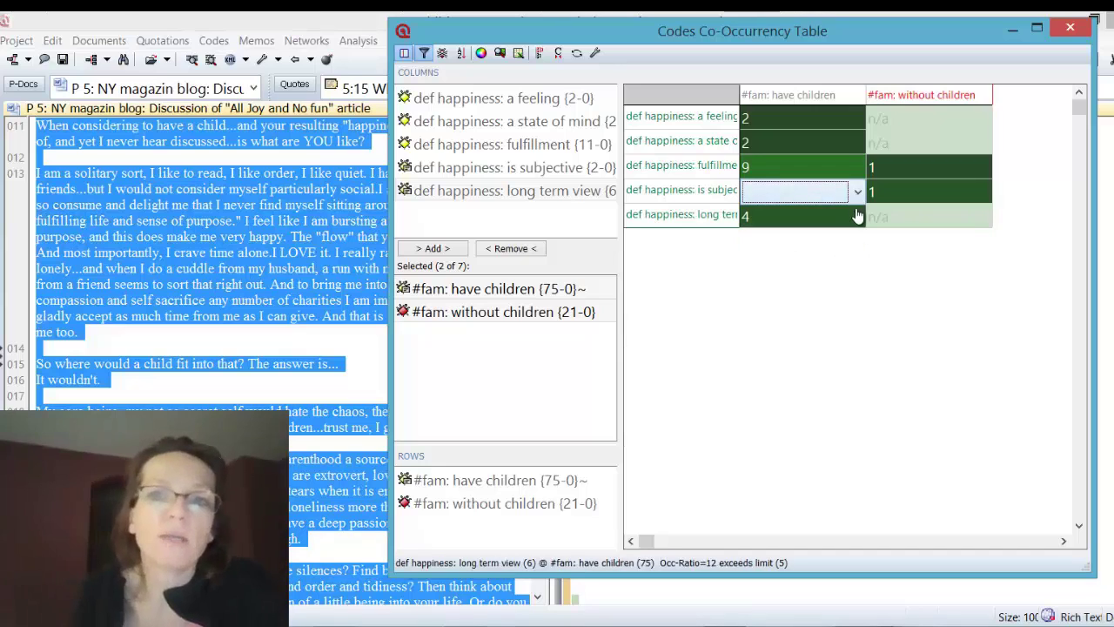
pyautogui.click(860, 167)
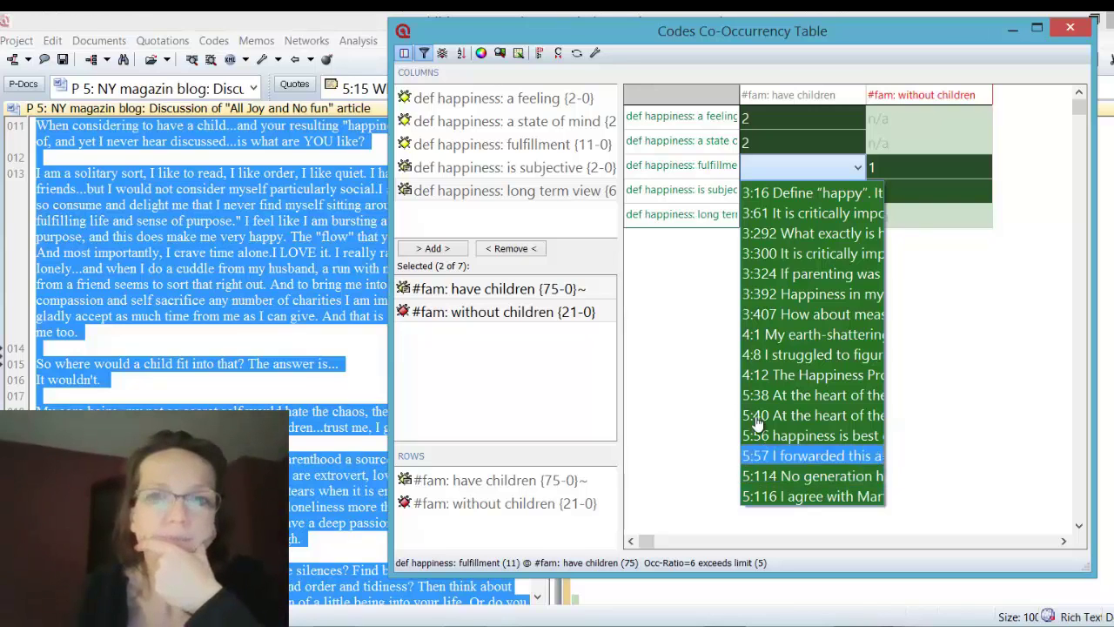
pyautogui.click(706, 313)
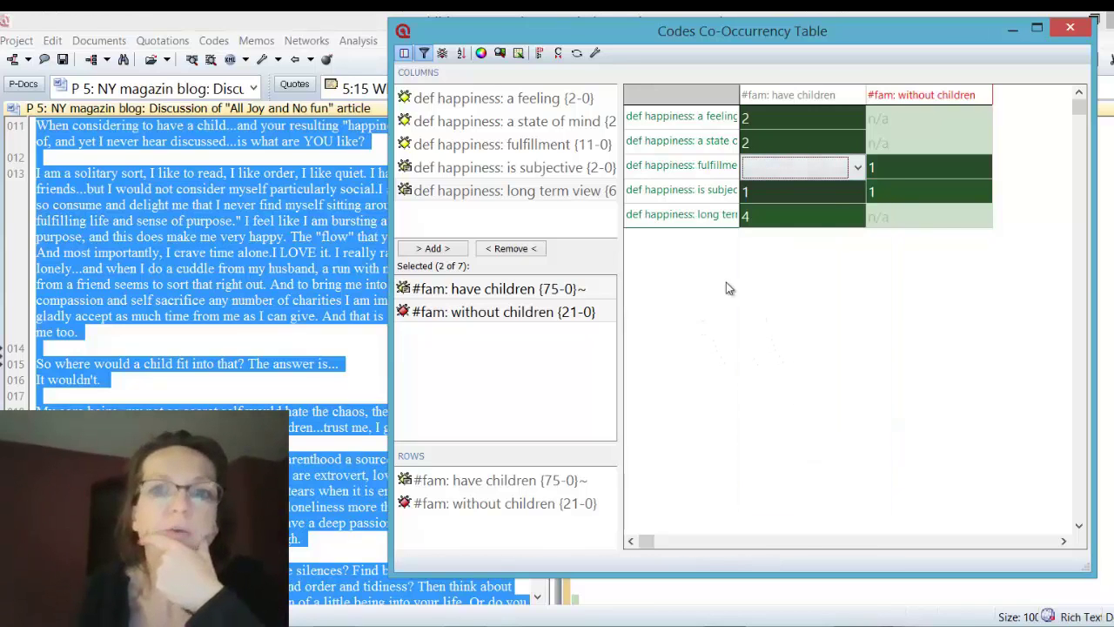
pyautogui.click(858, 147)
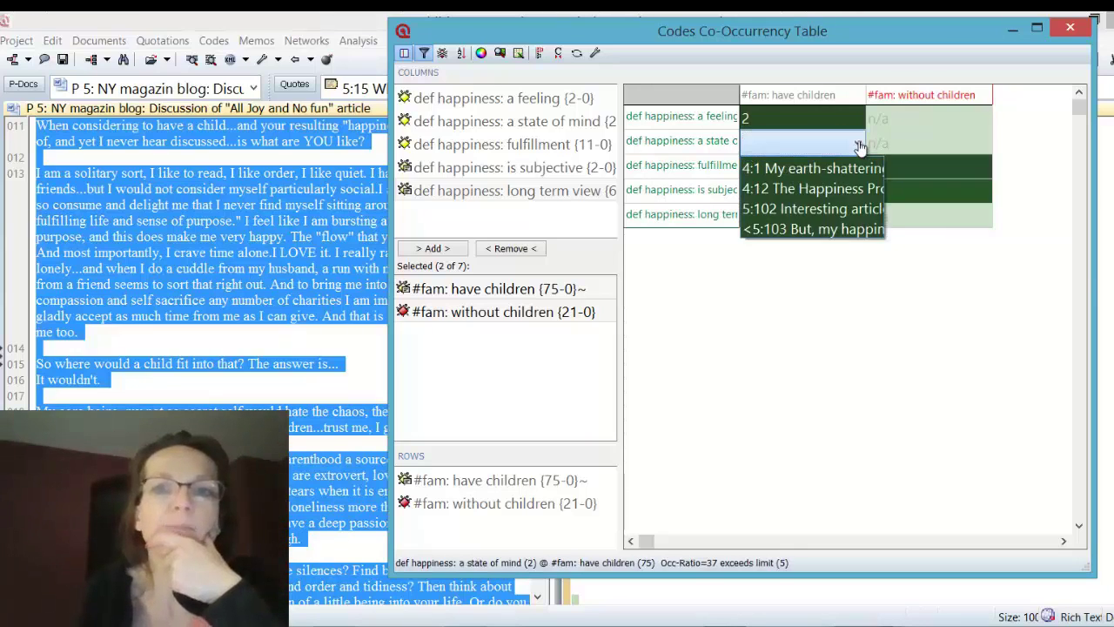
pyautogui.click(856, 122)
pyautogui.click(856, 122)
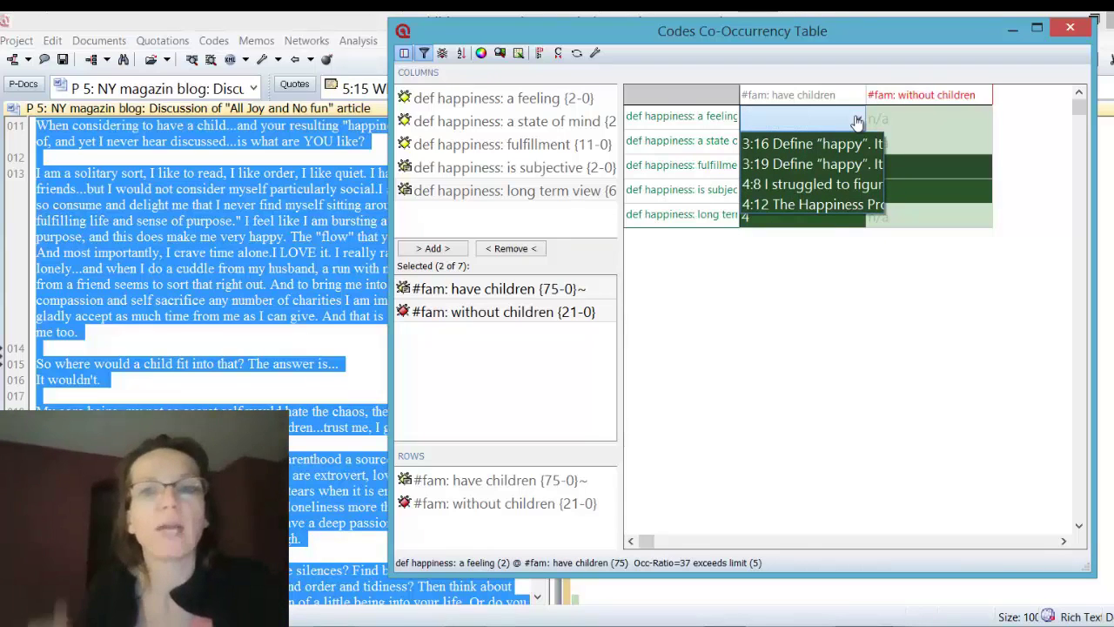
# Show quotation 3:216 (long term view) then 3:45 (is subjective) from the have-children column, moving the table left
pyautogui.click(846, 239)
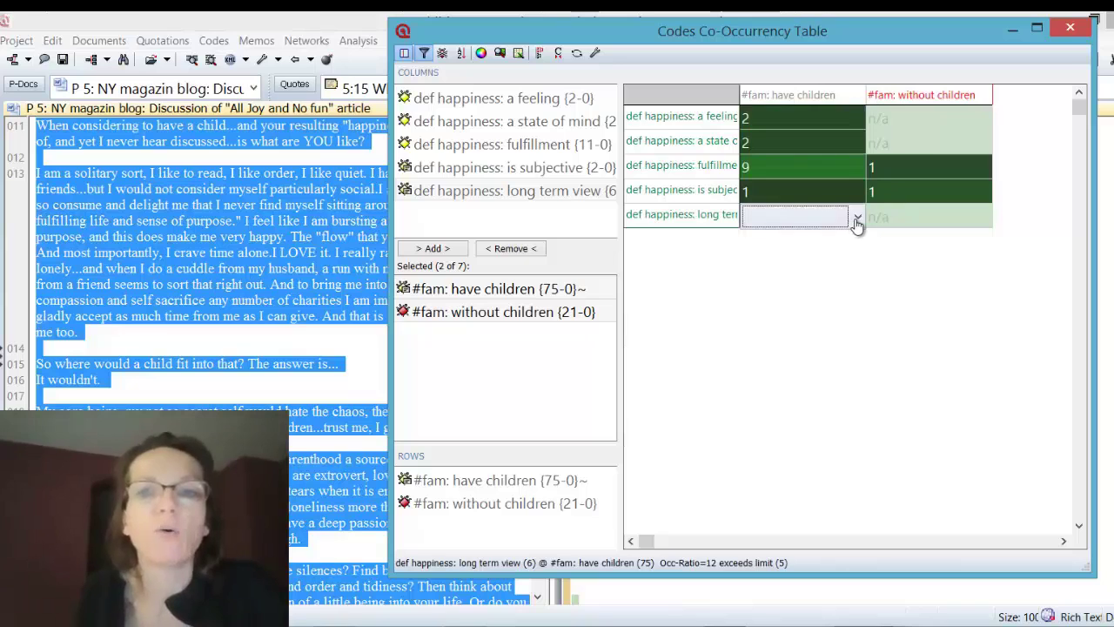
pyautogui.click(859, 219)
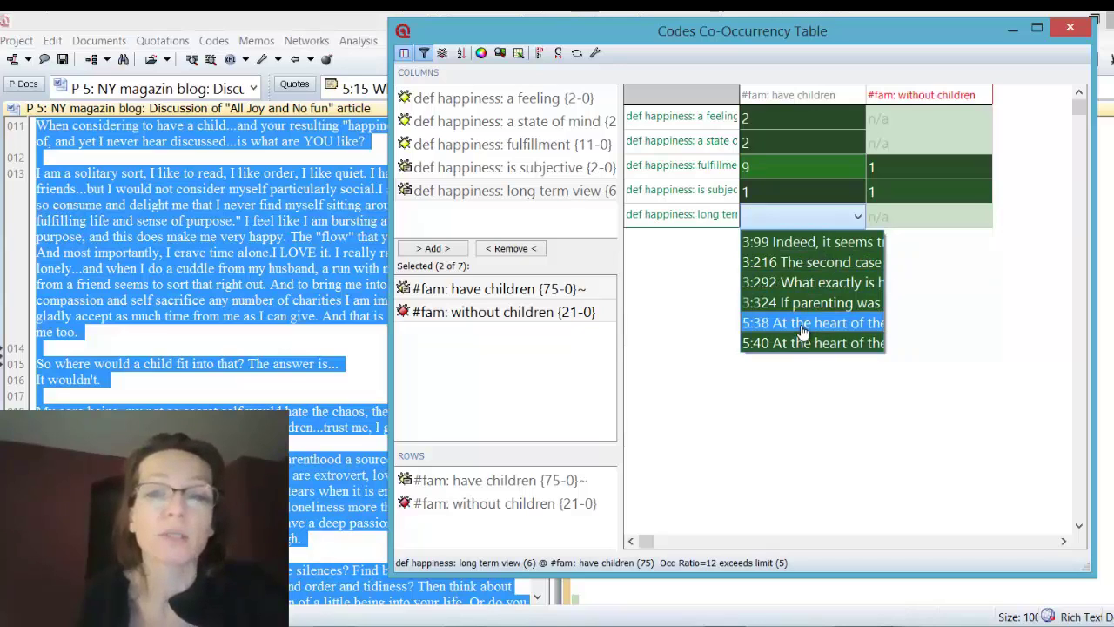
pyautogui.click(816, 264)
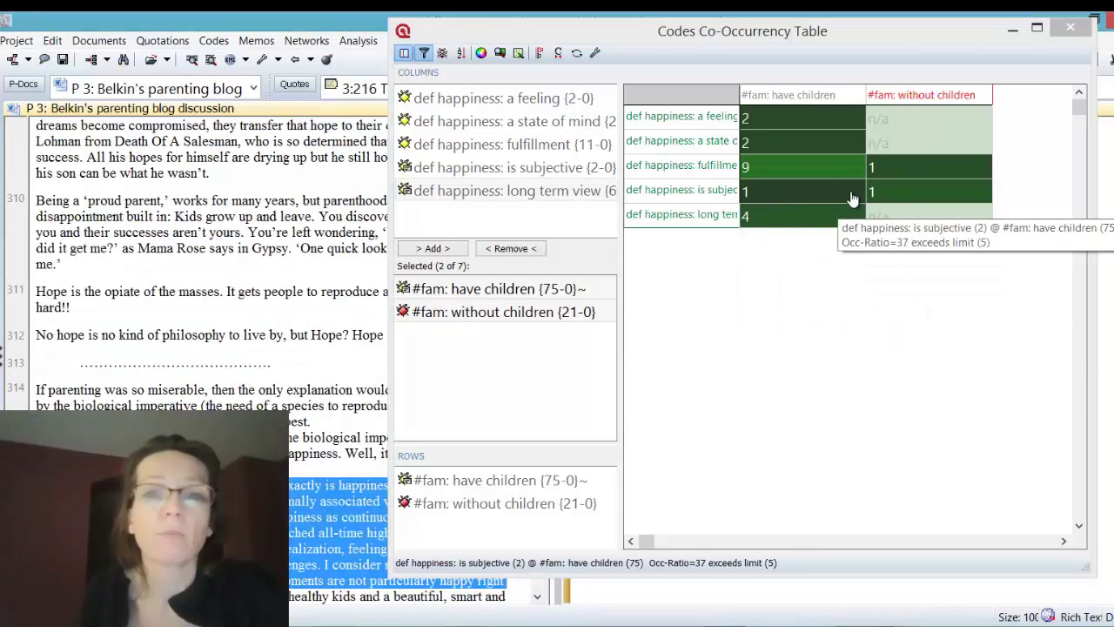
pyautogui.click(854, 199)
pyautogui.click(857, 192)
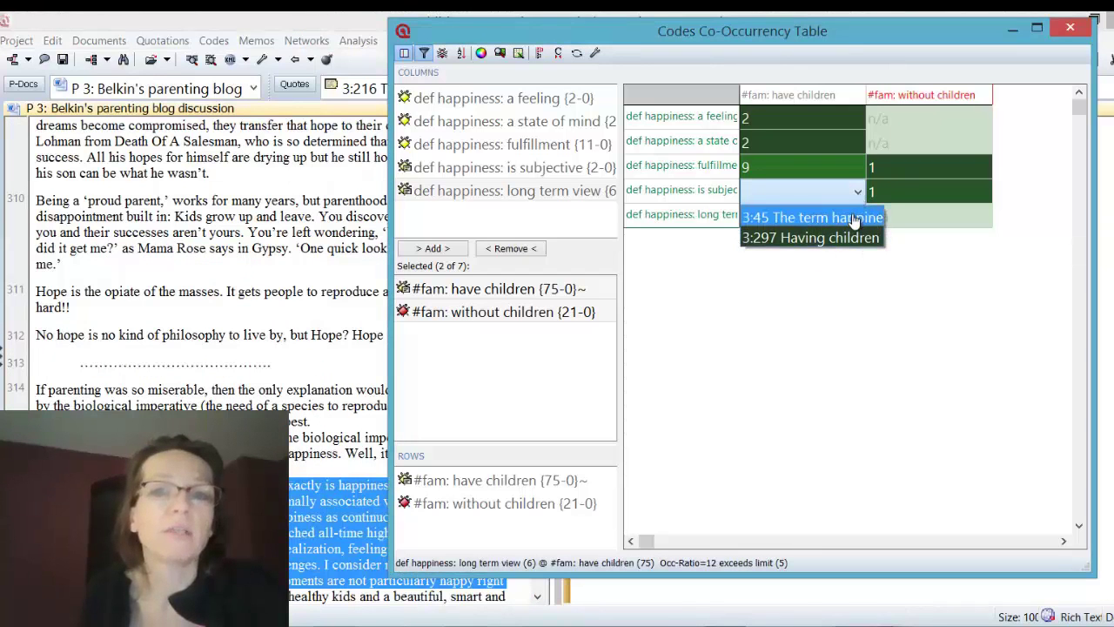
pyautogui.click(856, 218)
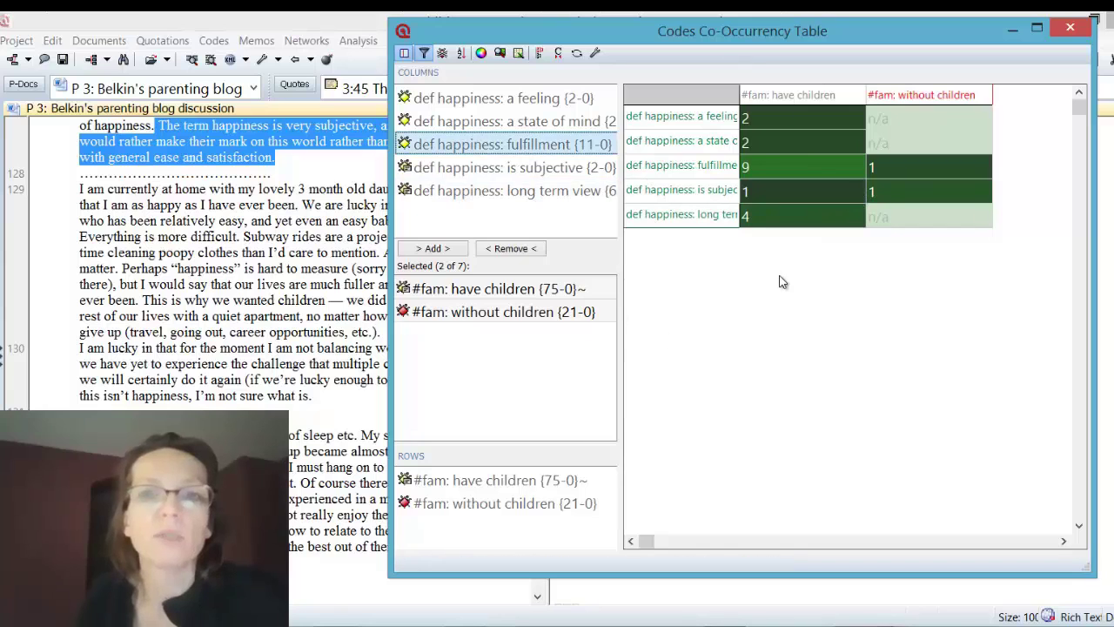
pyautogui.moveTo(733, 34); pyautogui.dragTo(533, 90)
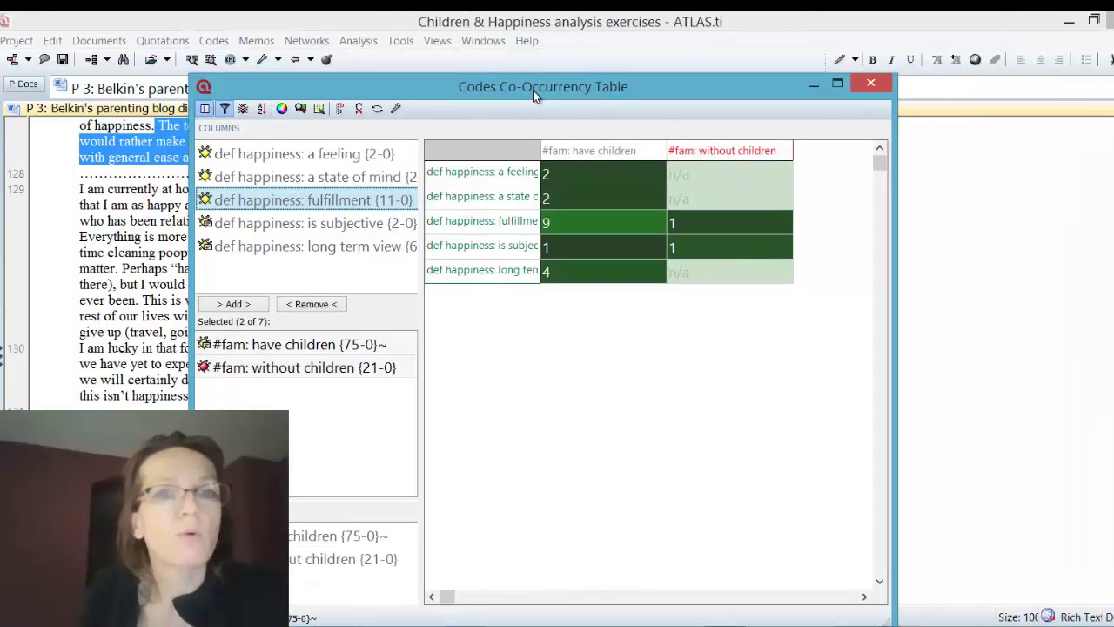
# Uncheck both Fixed size boxes in Cooc Settings, apply them, and widen the table window
pyautogui.click(395, 108)
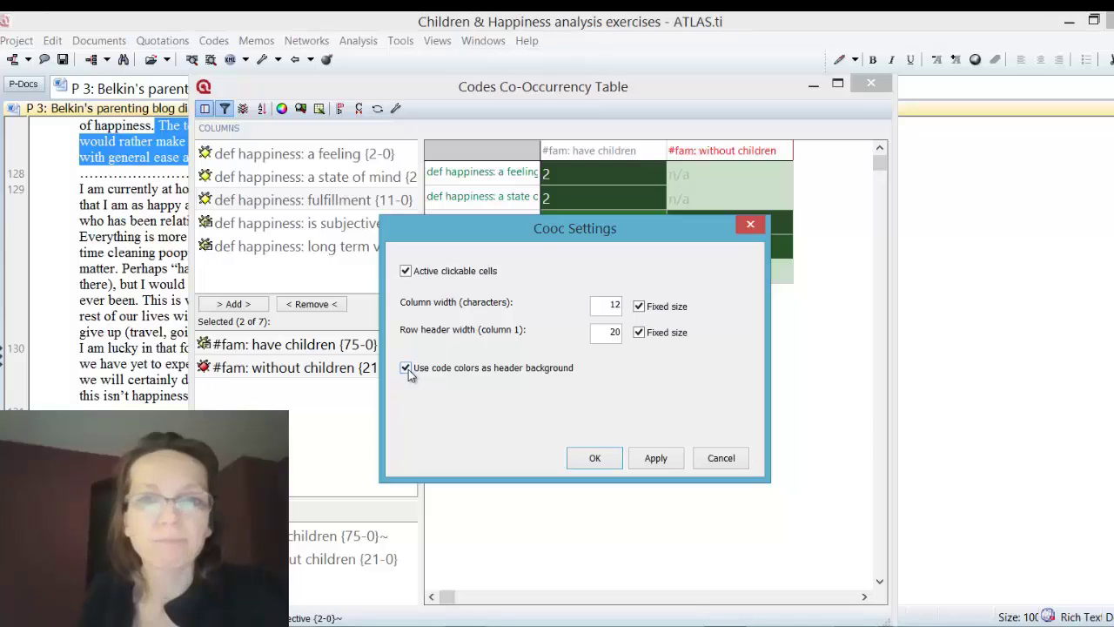
pyautogui.click(640, 306)
pyautogui.click(640, 334)
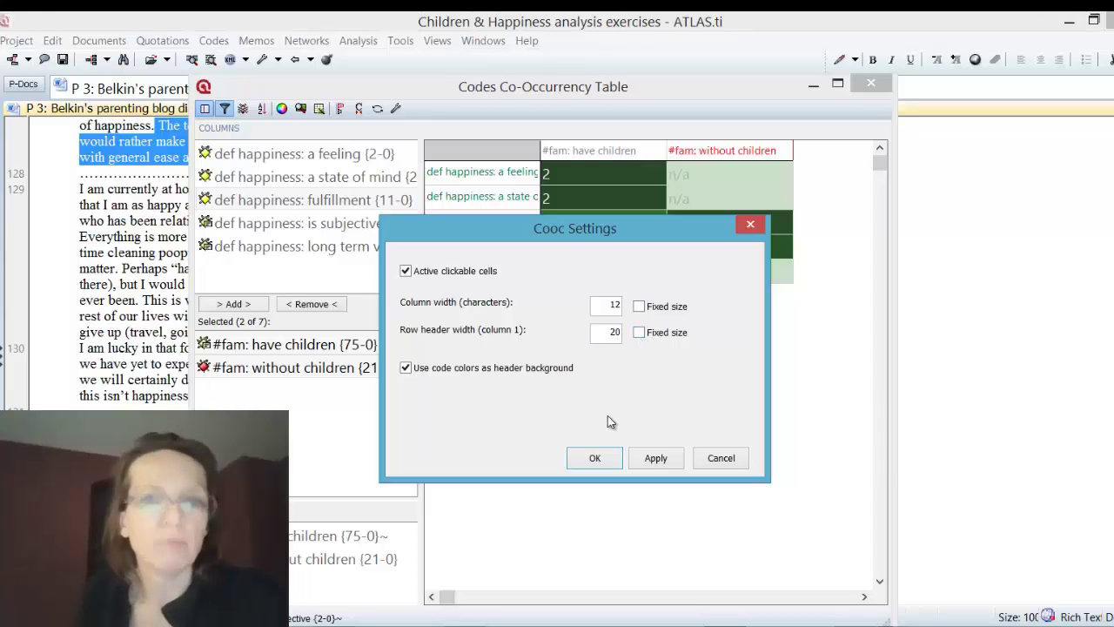
pyautogui.click(659, 460)
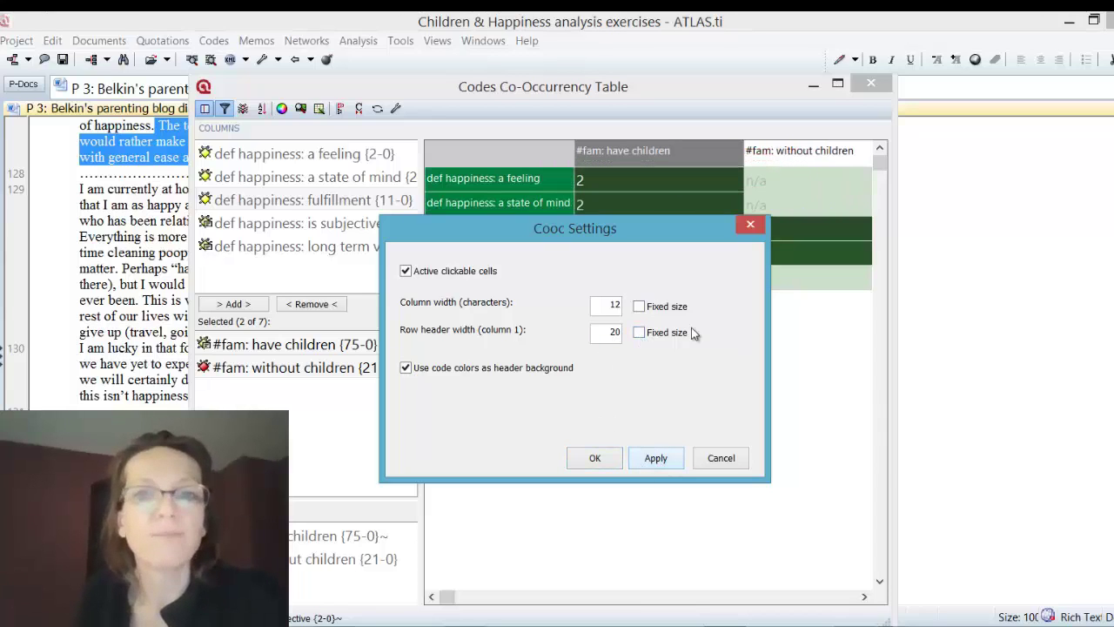
pyautogui.click(596, 459)
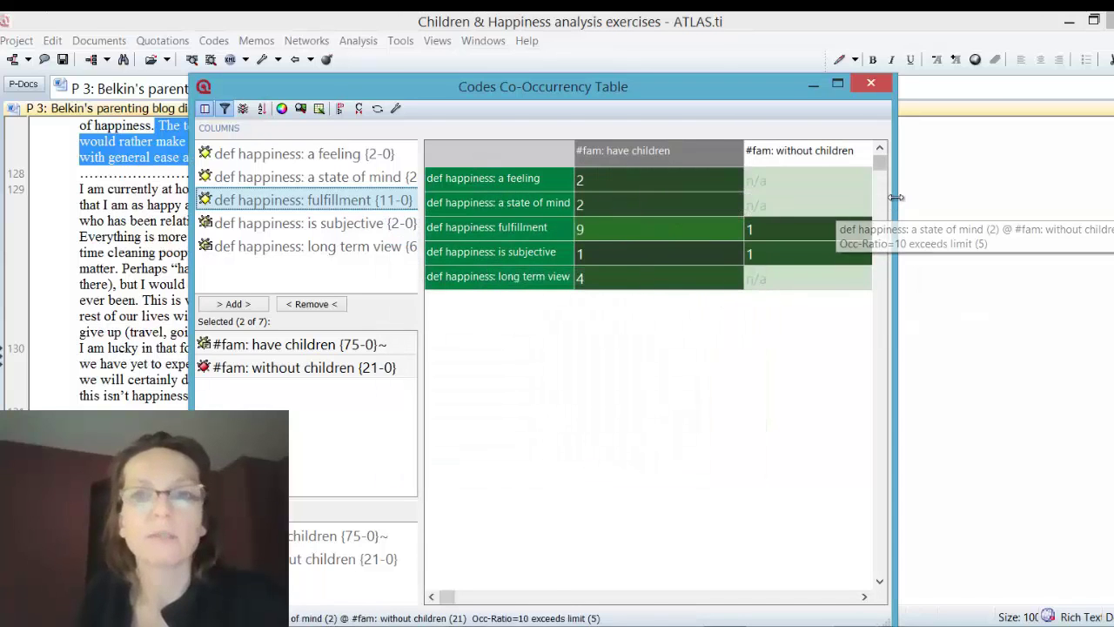
pyautogui.moveTo(893, 189); pyautogui.dragTo(1019, 188)
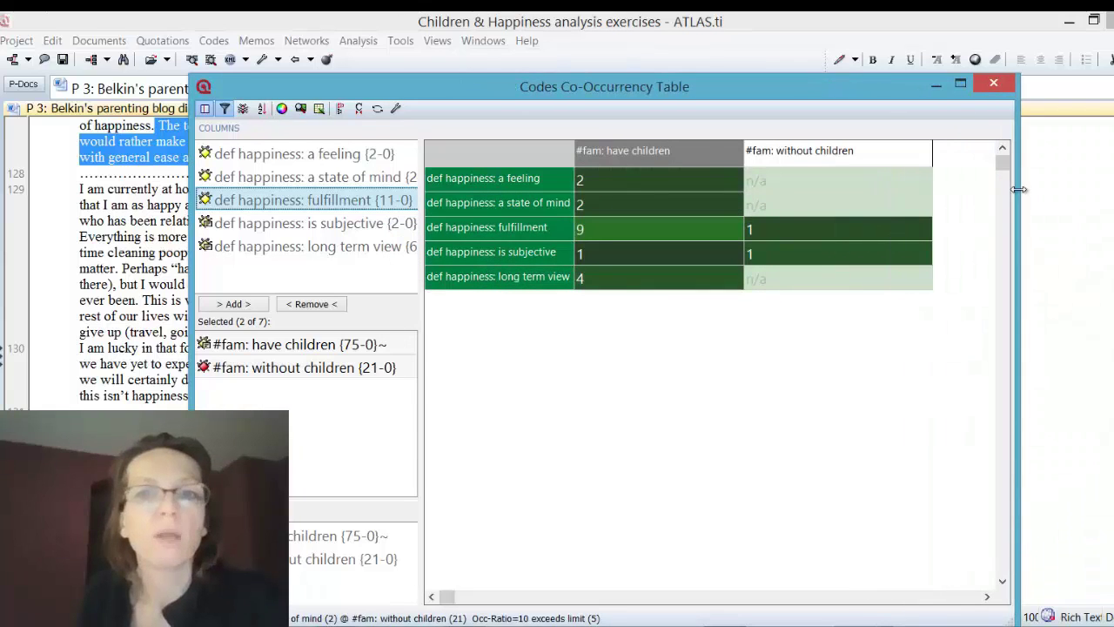
# Cycle the cell shading through None, Green, Red and Blue, finally leaving it at None
pyautogui.click(282, 109)
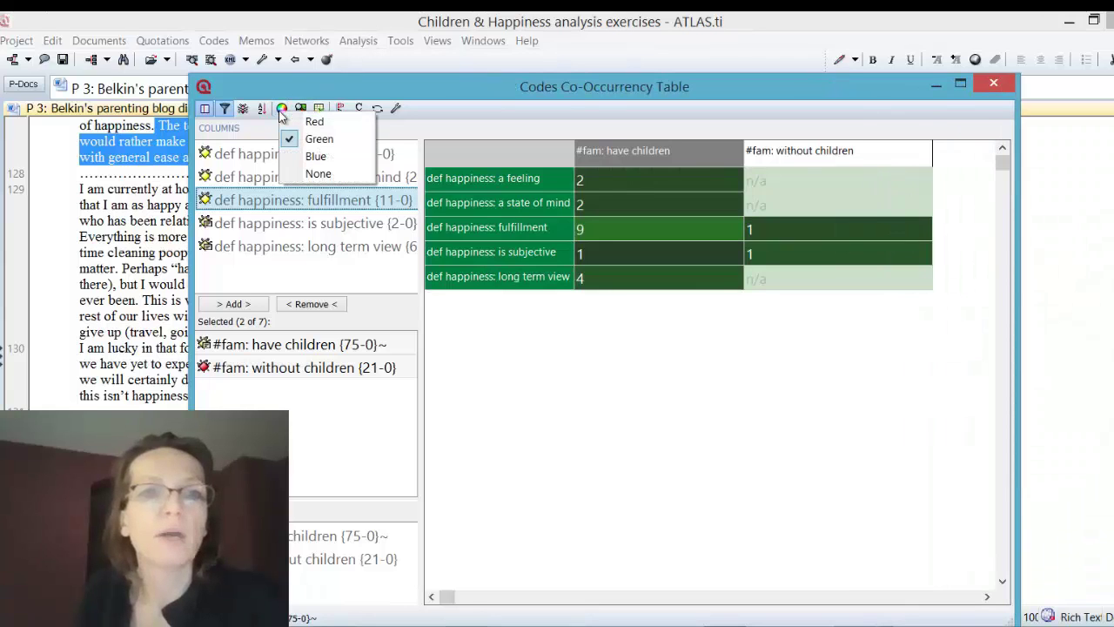
pyautogui.click(317, 174)
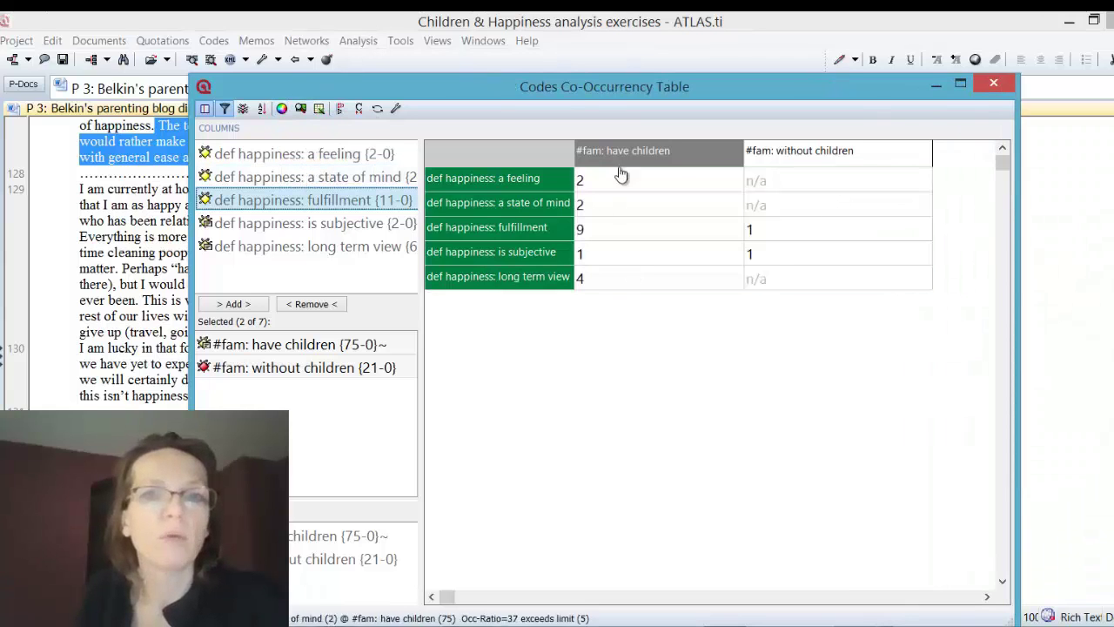
pyautogui.click(282, 109)
pyautogui.click(318, 135)
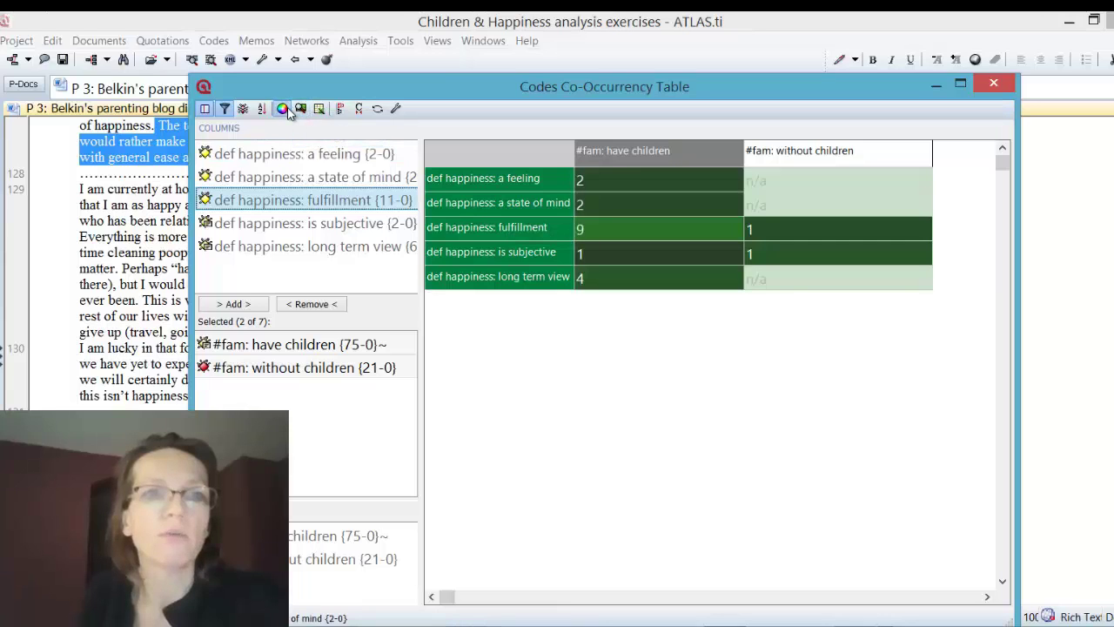
pyautogui.click(284, 110)
pyautogui.click(319, 120)
pyautogui.click(283, 109)
pyautogui.click(318, 154)
pyautogui.click(283, 109)
pyautogui.click(324, 171)
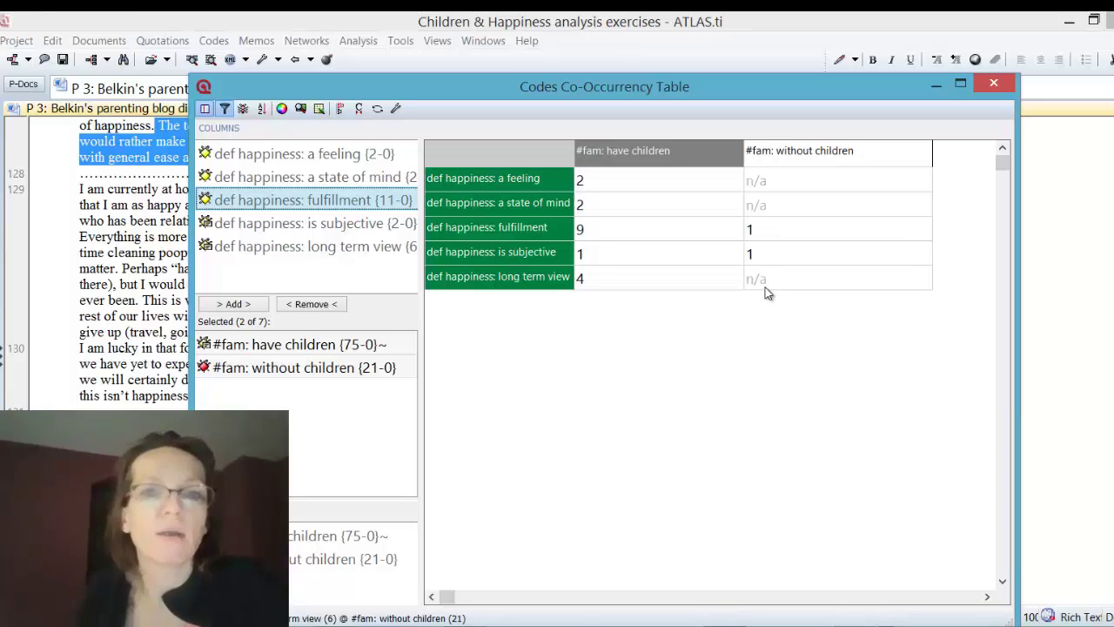
# Check the fulfillment and long term view have-children counts, close the table, and reopen the Query Tool
pyautogui.click(585, 229)
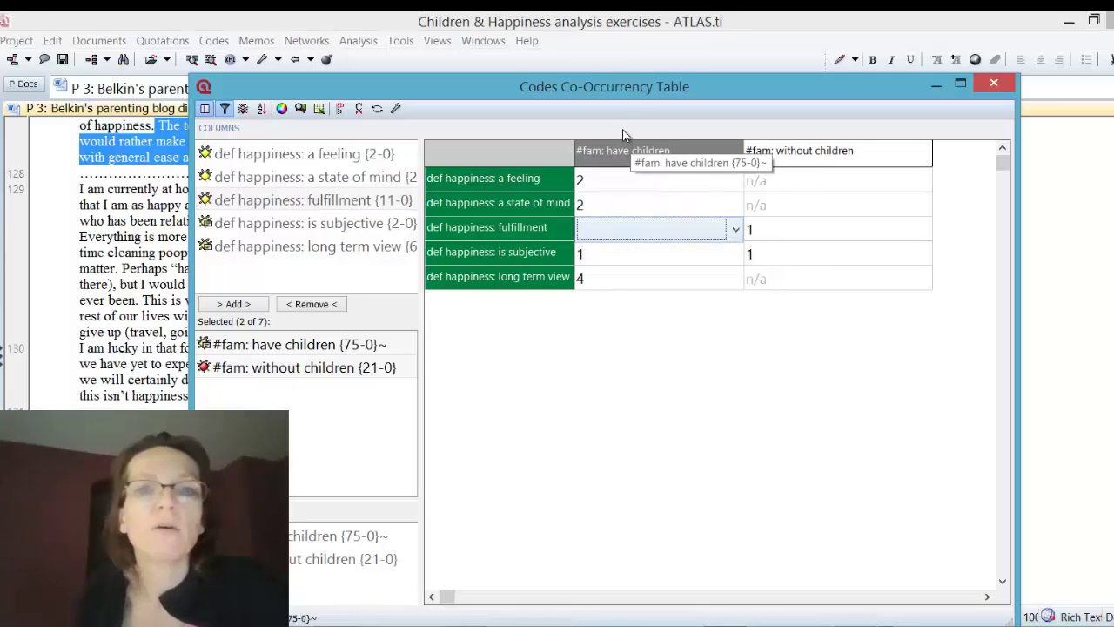
pyautogui.click(585, 279)
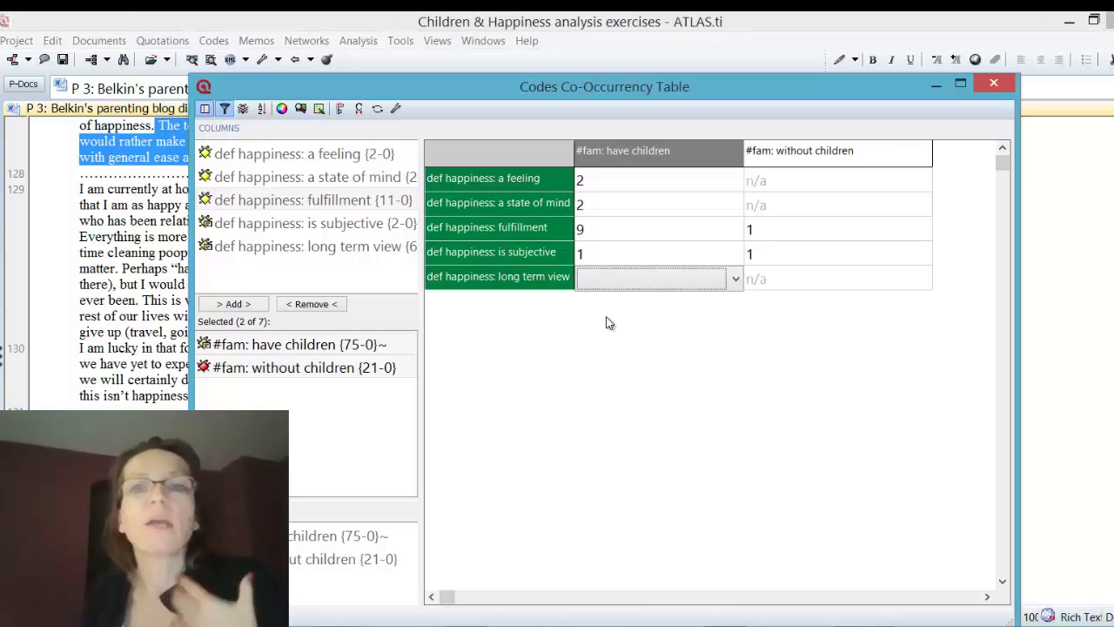
pyautogui.click(280, 225)
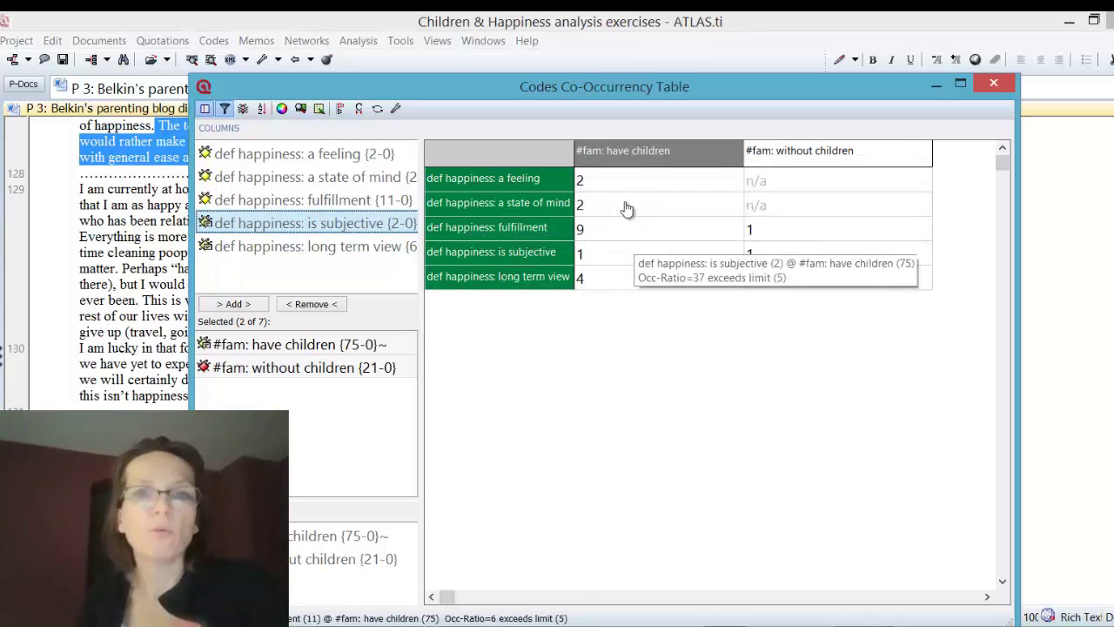
pyautogui.click(993, 84)
pyautogui.click(123, 59)
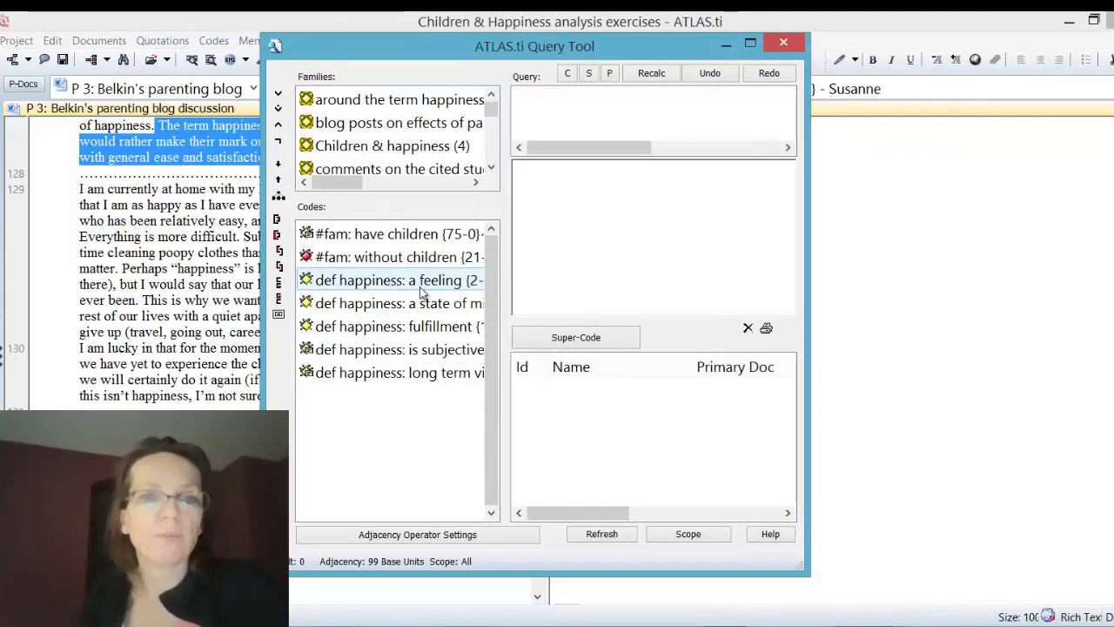
# Query fulfillment COOCCUR have children and browse the 9 matching quotations
pyautogui.doubleClick(438, 328)
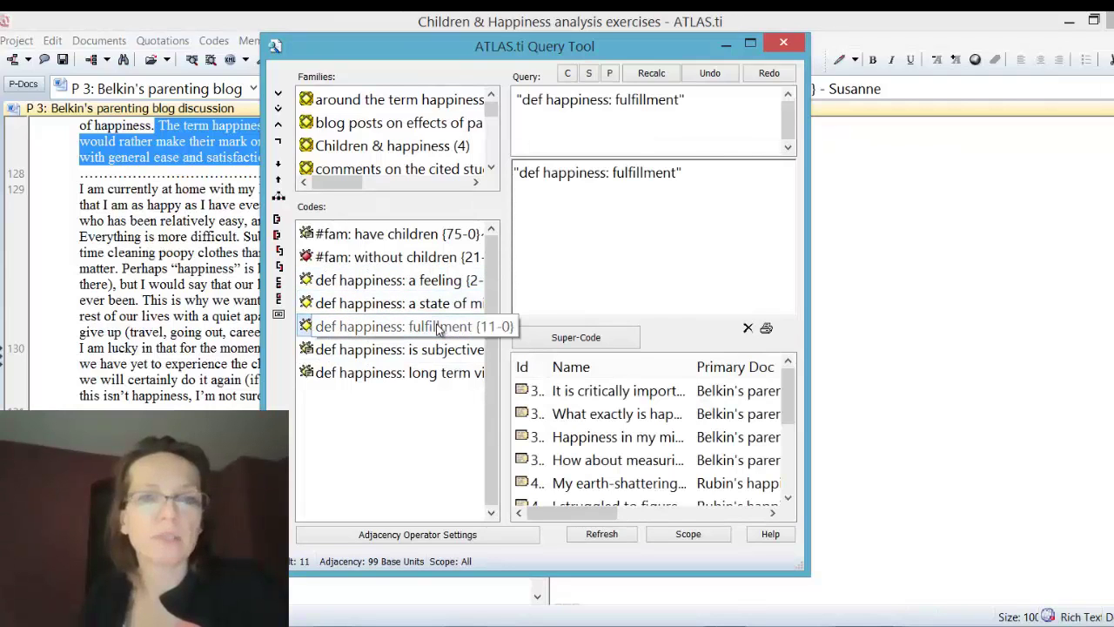
pyautogui.click(415, 243)
pyautogui.click(279, 313)
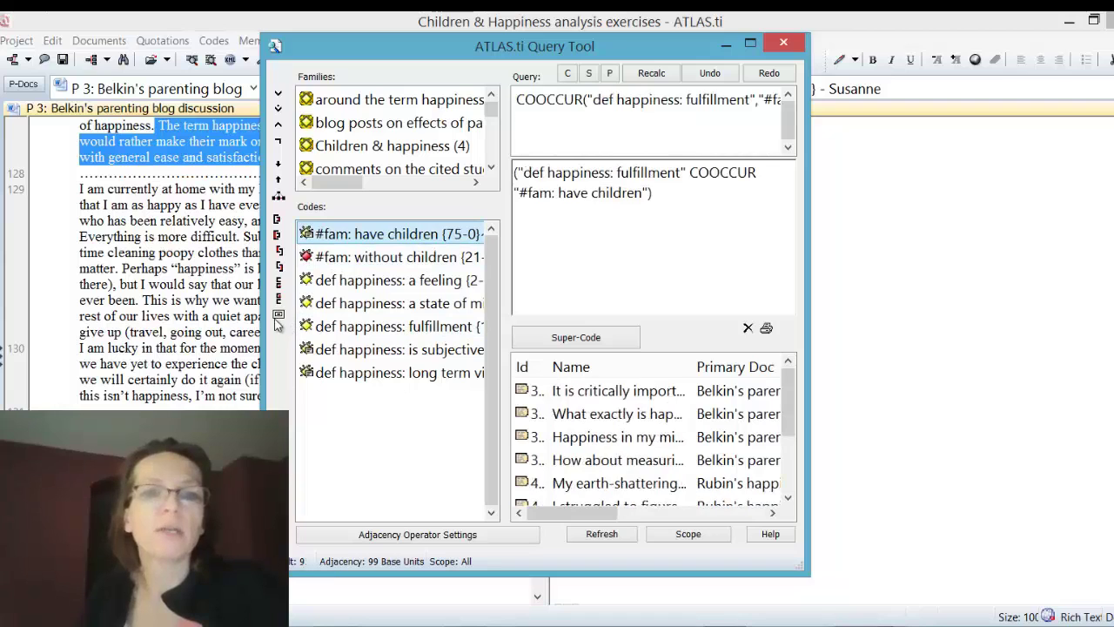
pyautogui.click(601, 391)
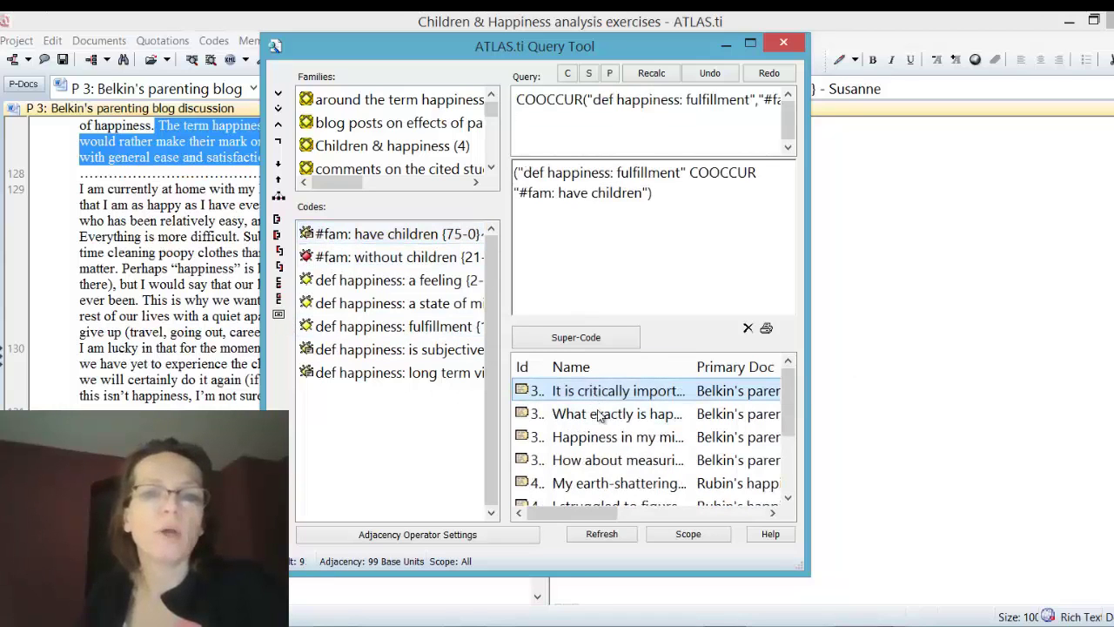
pyautogui.press('Down')
pyautogui.press('Down')
pyautogui.press('Down')
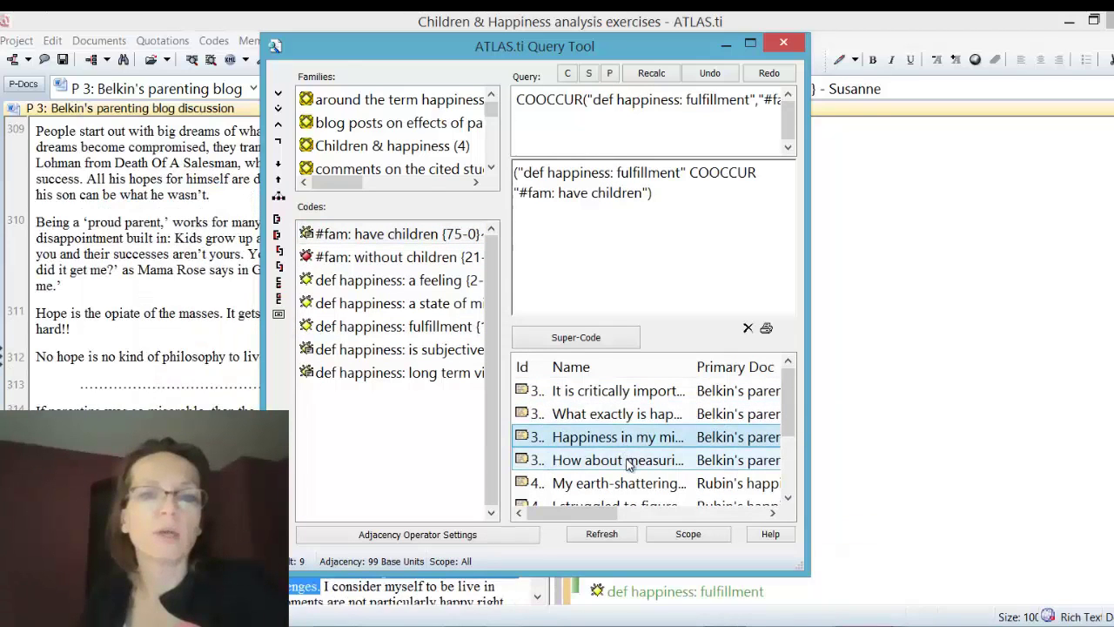
pyautogui.moveTo(348, 48); pyautogui.dragTo(616, 55)
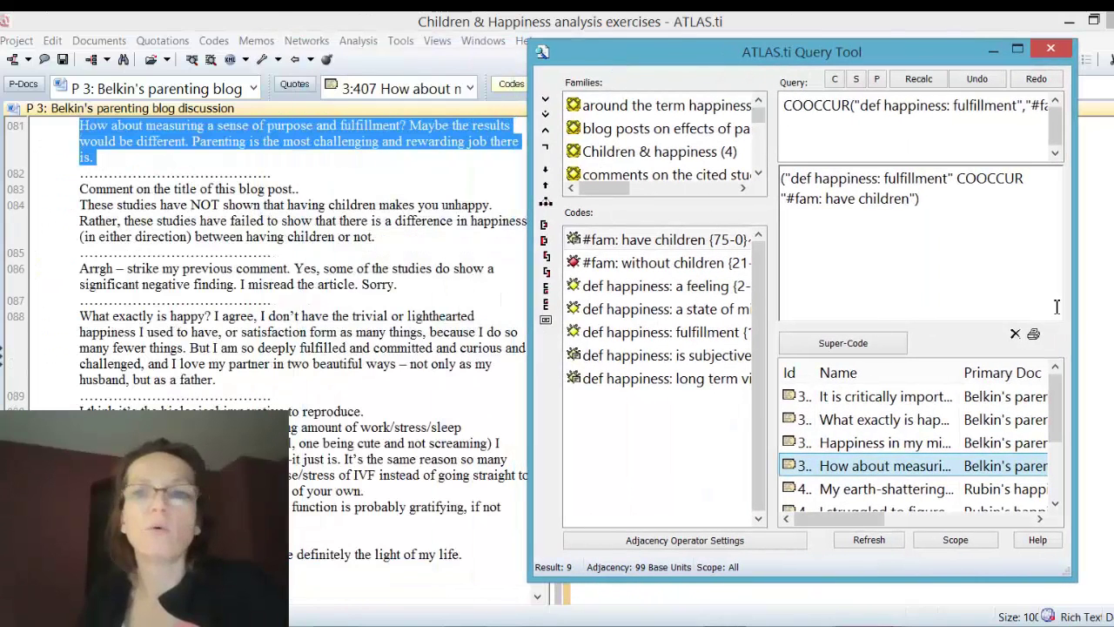
pyautogui.click(1036, 338)
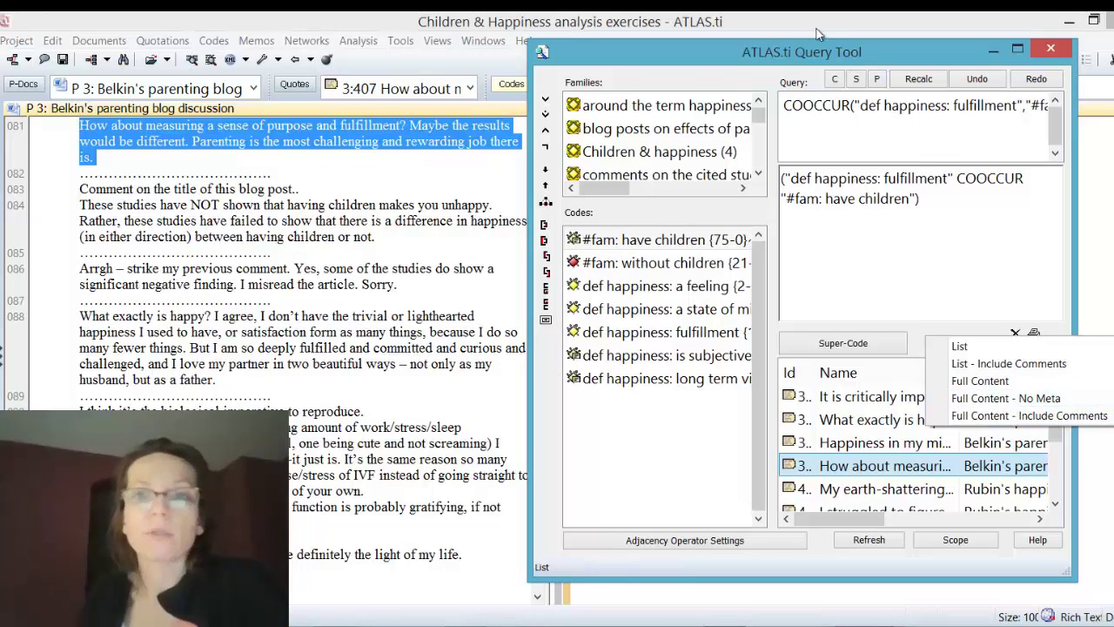
pyautogui.click(837, 61)
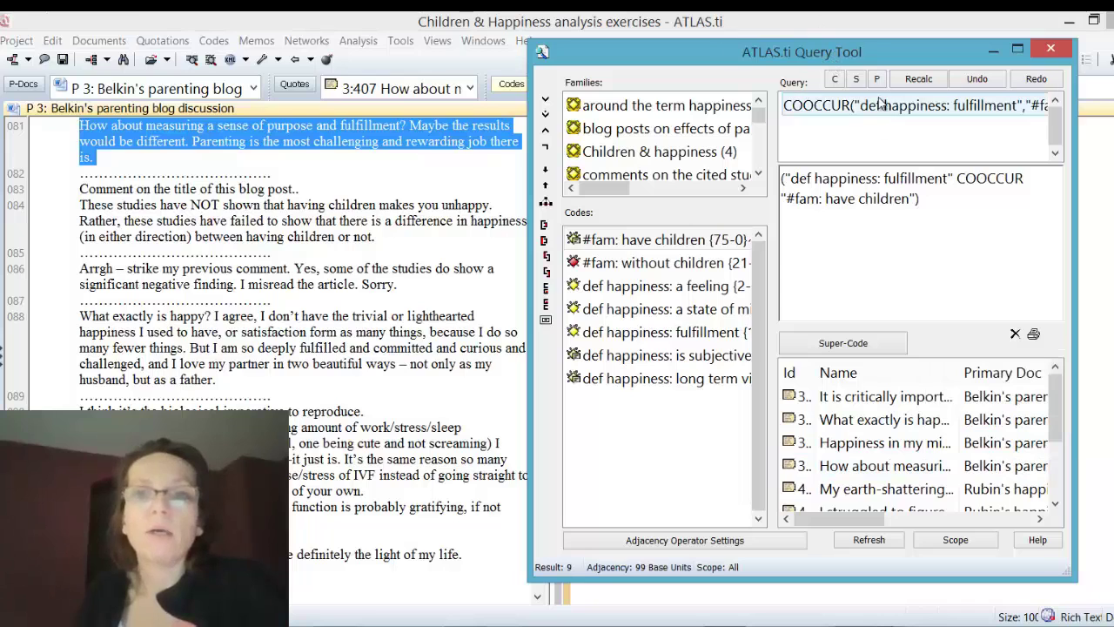
# Clear the query and run long term view COOCCUR have children, returning 4 quotations
pyautogui.click(834, 80)
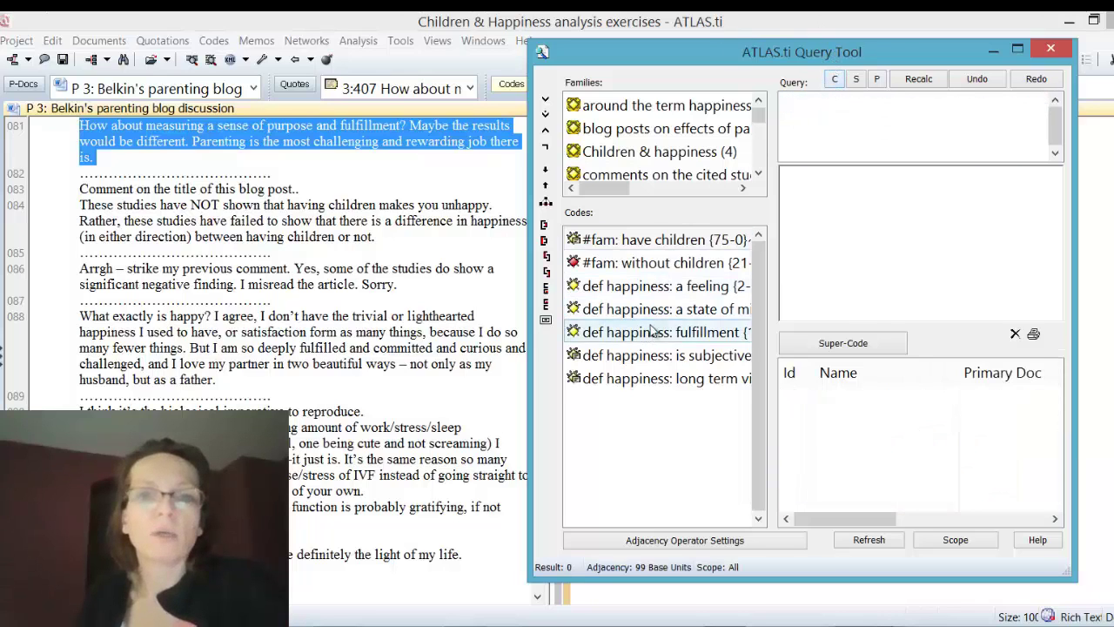
pyautogui.doubleClick(646, 380)
pyautogui.doubleClick(609, 240)
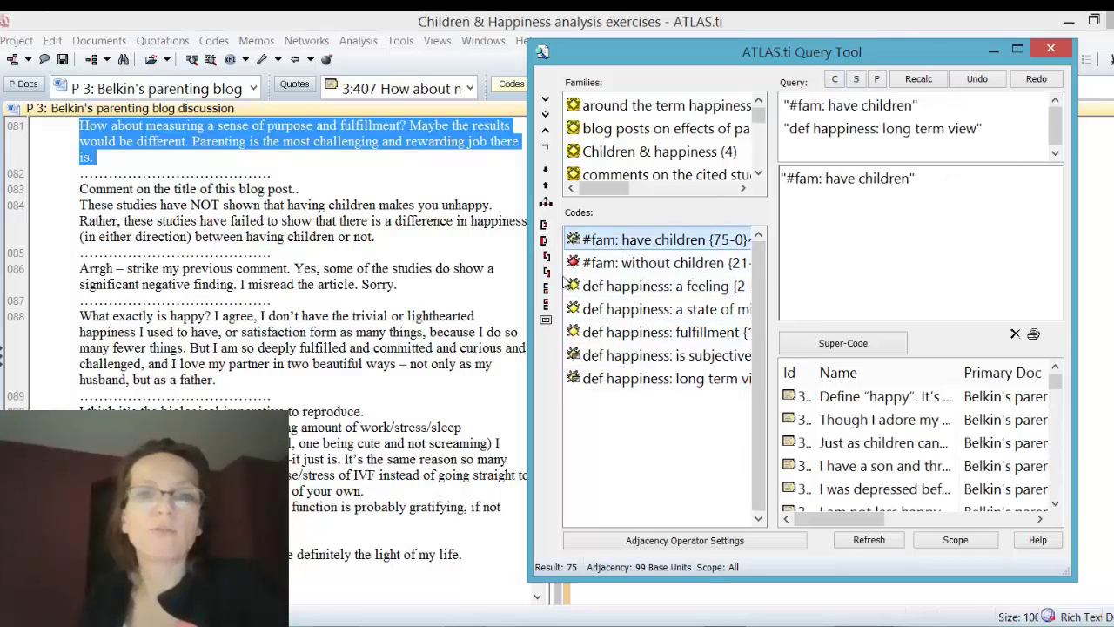
pyautogui.click(545, 322)
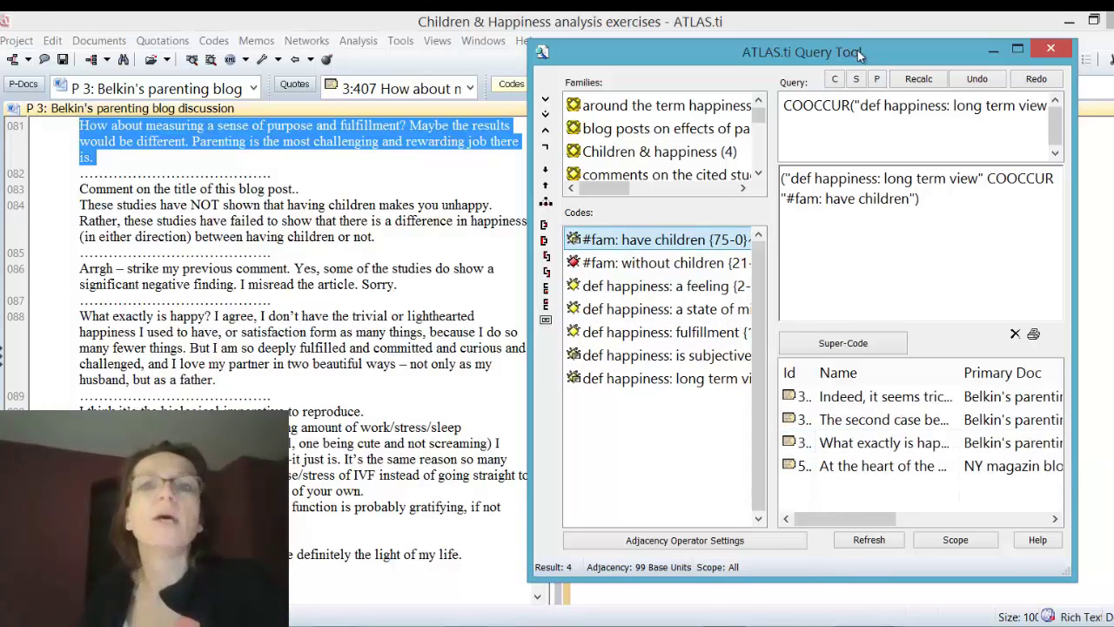
pyautogui.moveTo(860, 52); pyautogui.dragTo(490, 123)
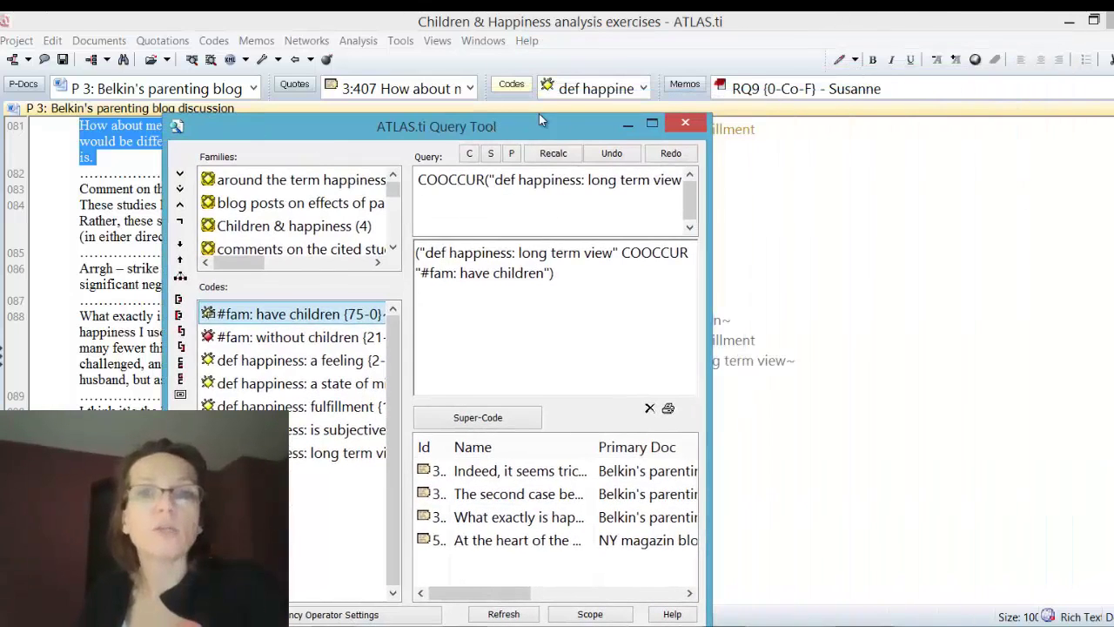
# Open the memo list and start a new line below the RQ1 research question
pyautogui.click(684, 87)
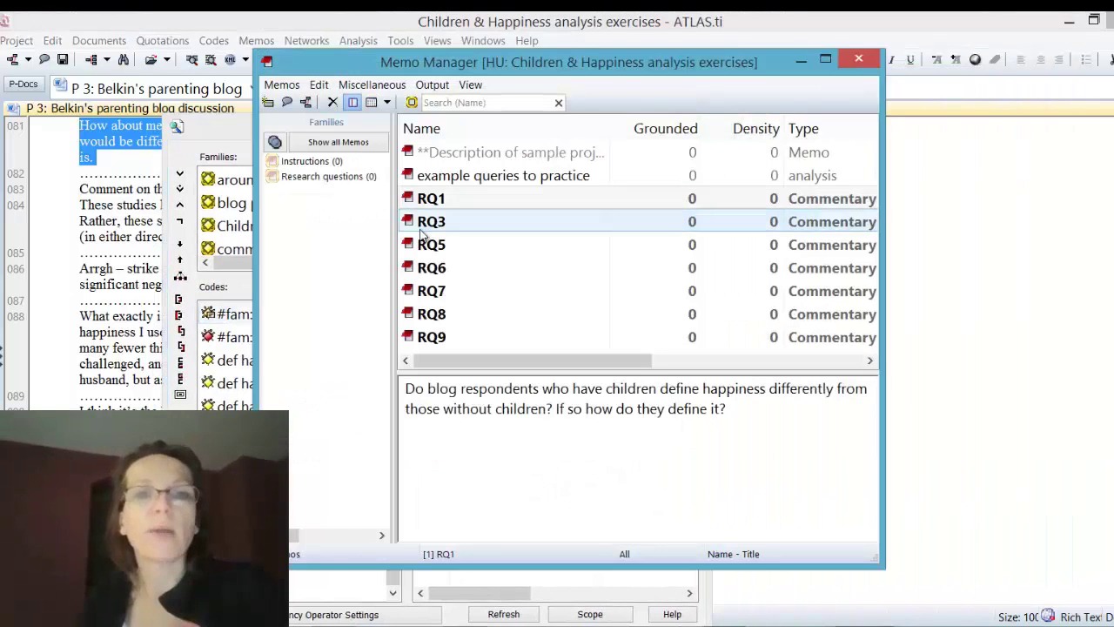
pyautogui.click(764, 423)
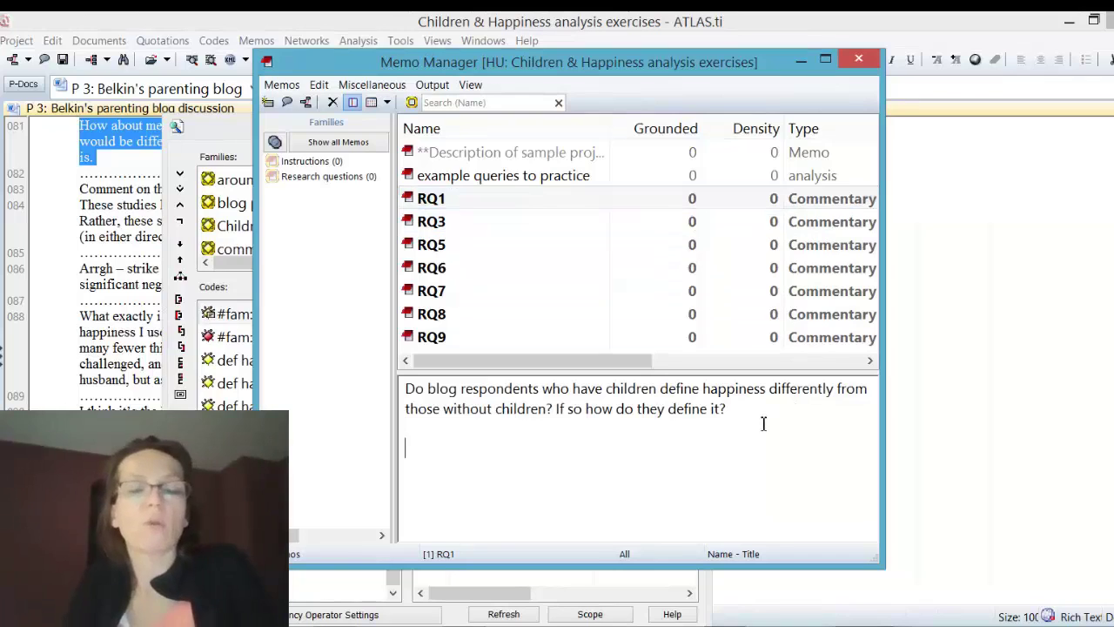
pyautogui.press('Return')
pyautogui.press('Return')
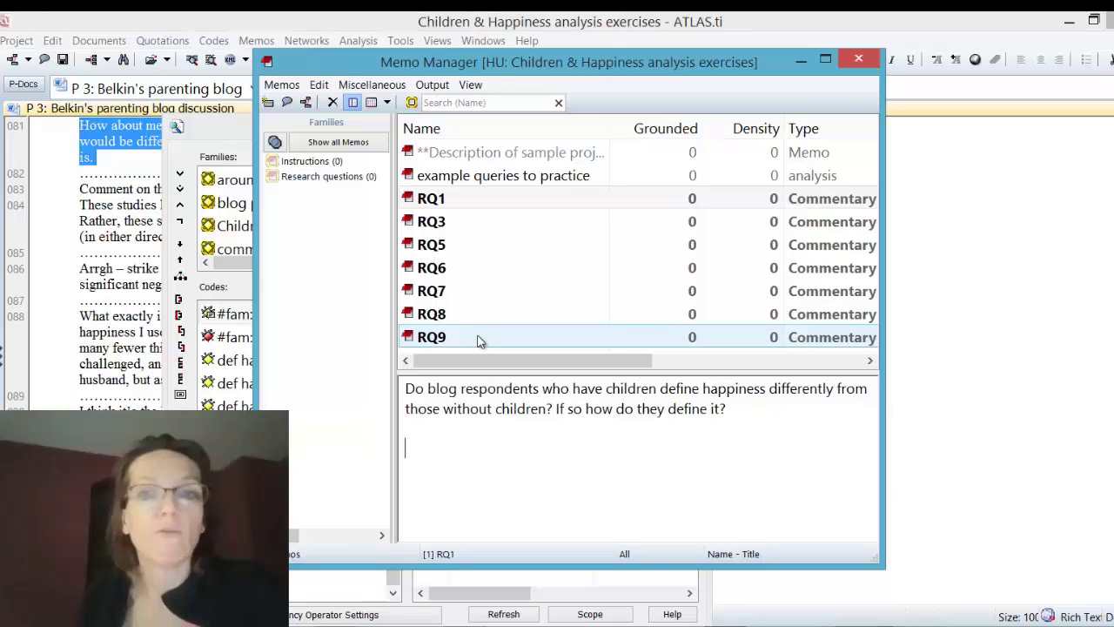
# Close the Memo Manager saving changes, close the Query Tool, and open the Analysis menu
pyautogui.click(862, 60)
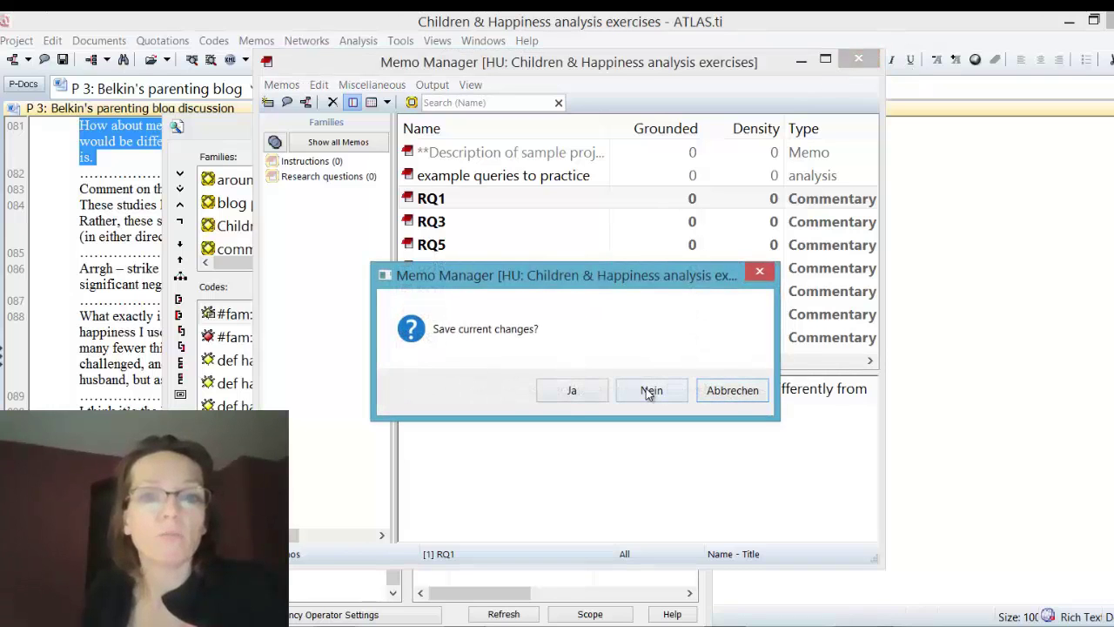
pyautogui.click(572, 391)
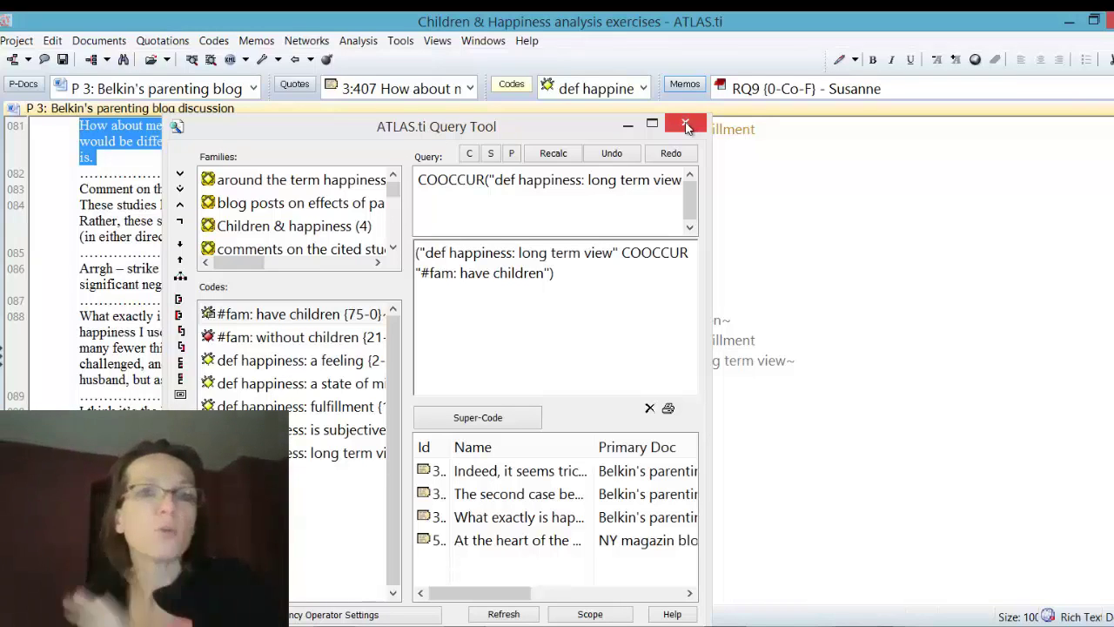
pyautogui.click(686, 127)
pyautogui.click(358, 41)
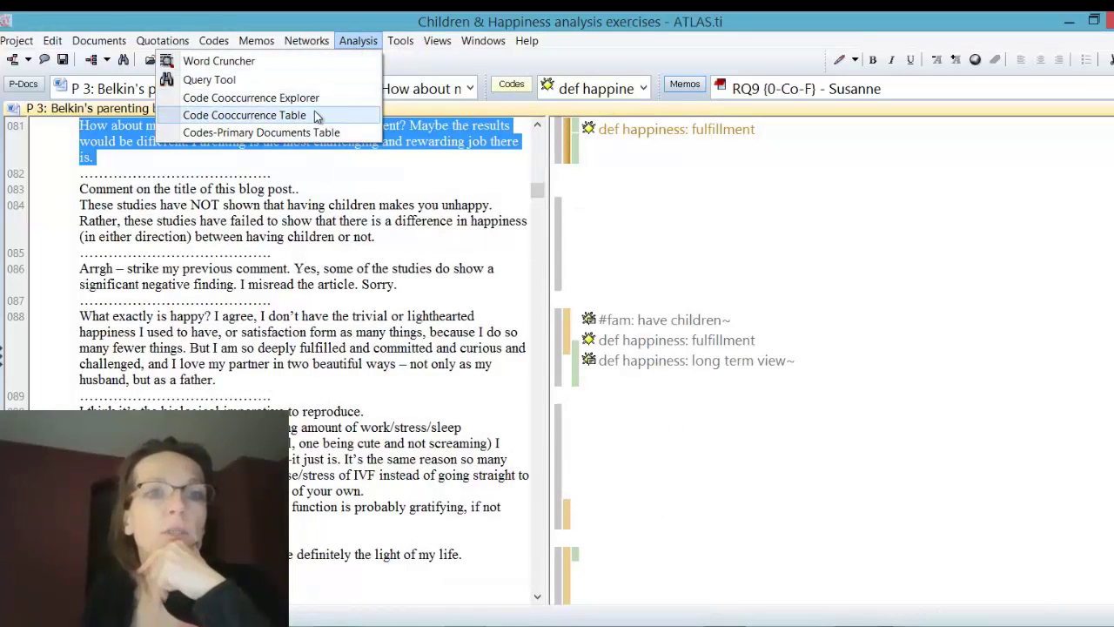